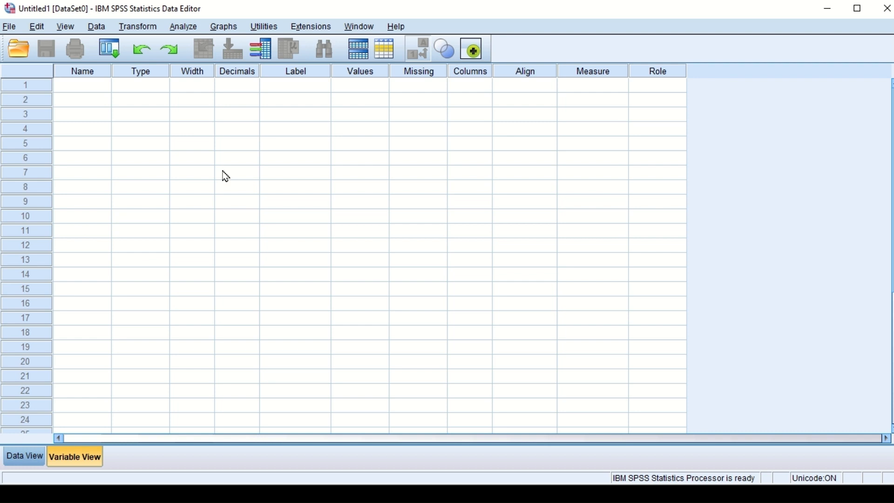
Step: Switch to the Appendices document in Word and examine the demographic questions and the Section II teacher performance table
key(alt+Tab)
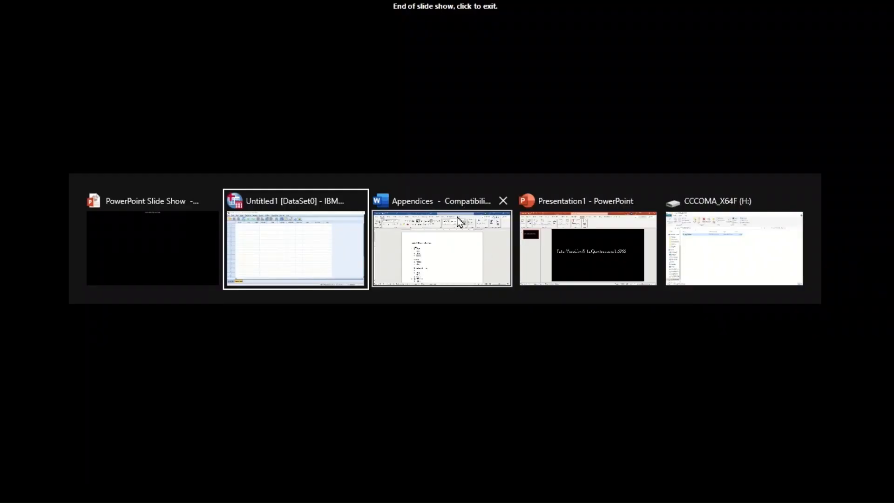
click(457, 245)
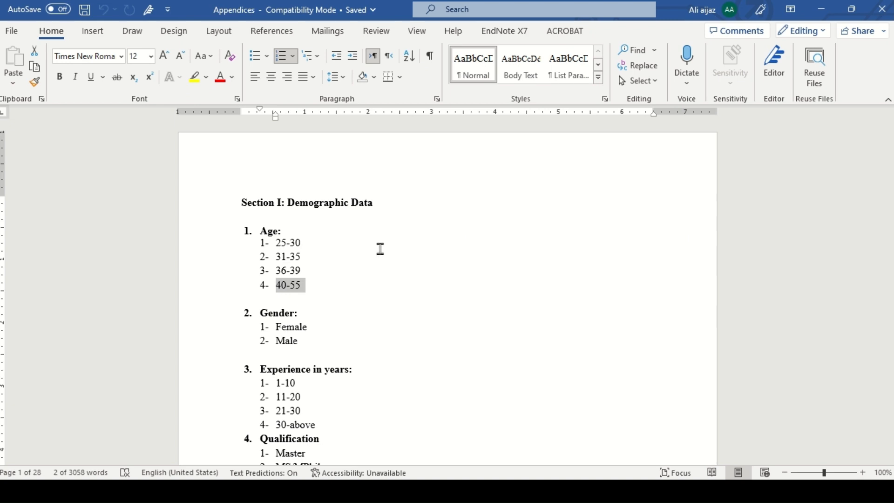
key(Right)
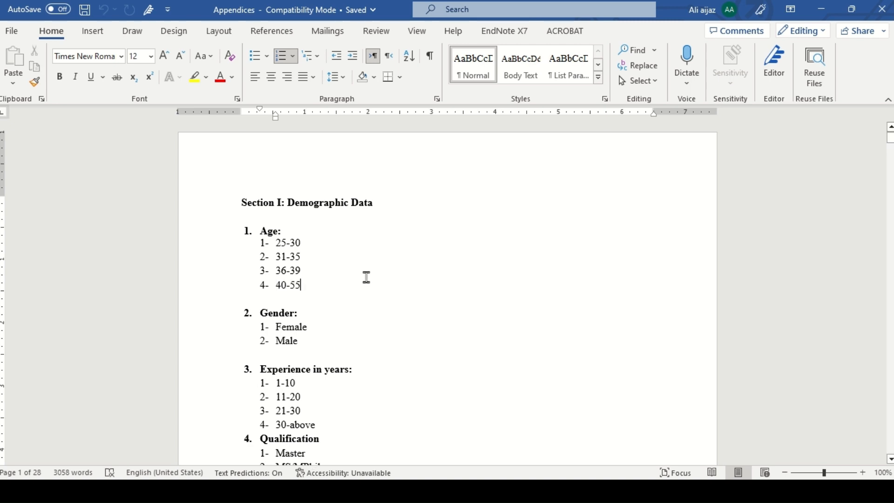
key(Down)
key(Down)
key(Down)
key(Down)
key(Down)
key(Down)
key(Down)
key(Down)
key(Down)
key(Down)
key(Down)
key(Down)
key(Down)
key(Down)
key(Down)
key(Down)
key(Down)
key(Down)
key(Down)
key(Down)
key(Down)
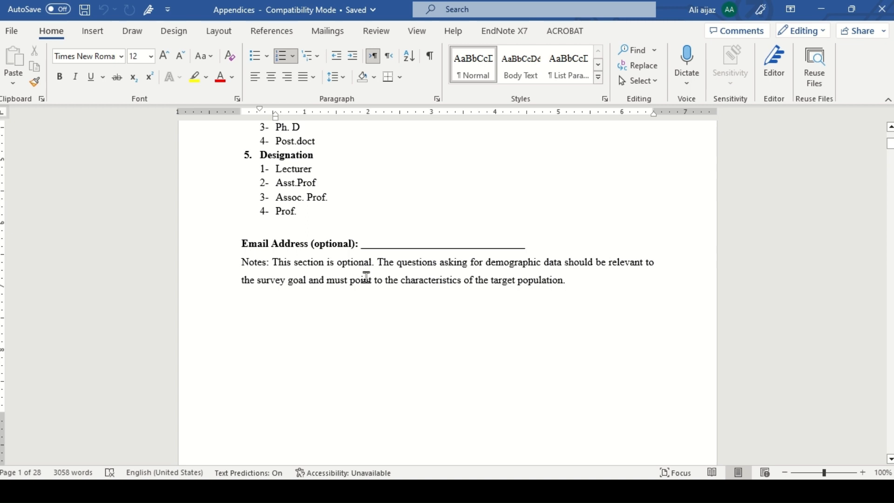
key(Down)
key(Down)
key(Down)
key(Down)
key(Down)
key(Down)
key(Down)
key(Down)
key(Down)
key(Down)
key(Down)
key(Down)
key(Down)
key(Down)
key(Down)
key(Down)
key(Down)
key(Down)
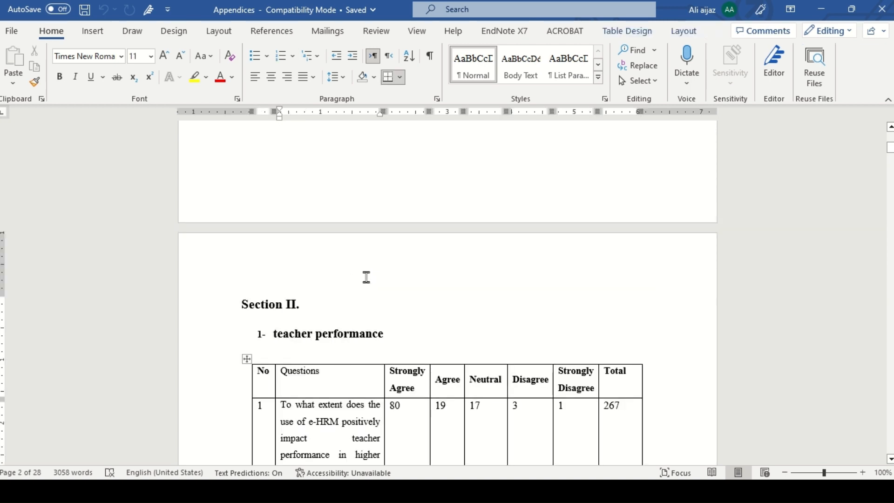
scroll(367, 277, down, 3)
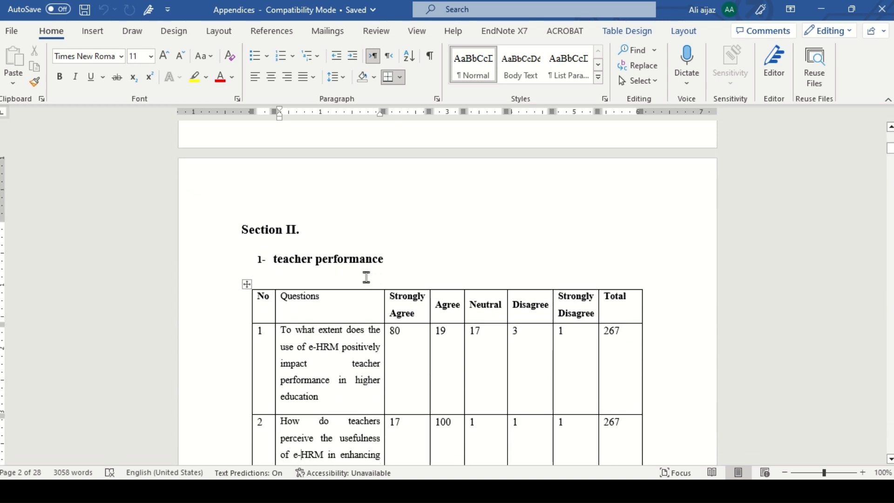
scroll(366, 277, down, 2)
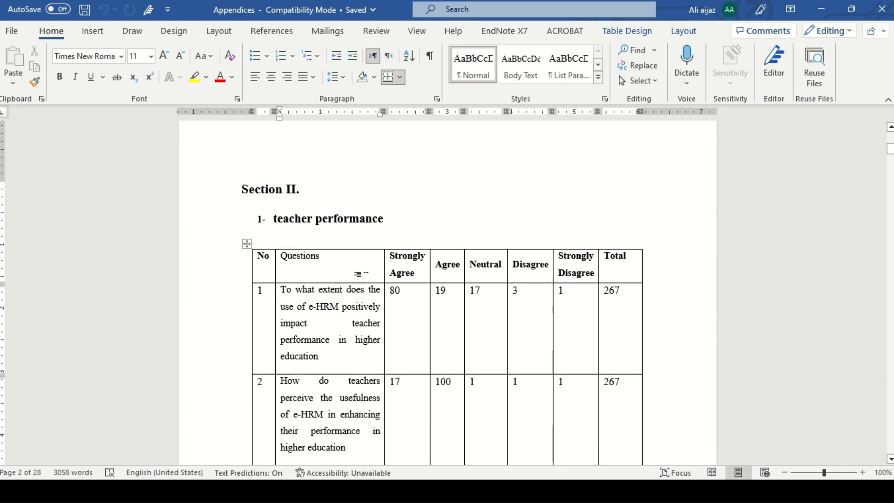
Step: Go back to Section I of the questionnaire and review the numbered demographic questions and their answer options
key(Up)
key(Up)
key(Up)
key(Up)
key(Up)
key(Up)
key(Up)
key(Up)
key(Up)
key(Up)
key(Up)
key(Up)
key(Up)
key(Up)
key(Up)
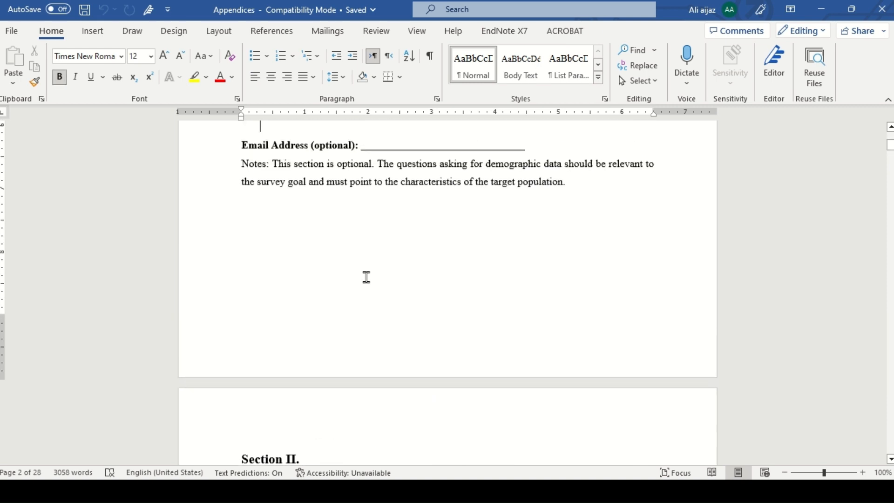
key(Up)
key(Up)
key(Up)
key(Up)
key(Up)
key(Up)
key(Up)
key(Up)
key(Up)
key(Up)
key(Up)
key(Up)
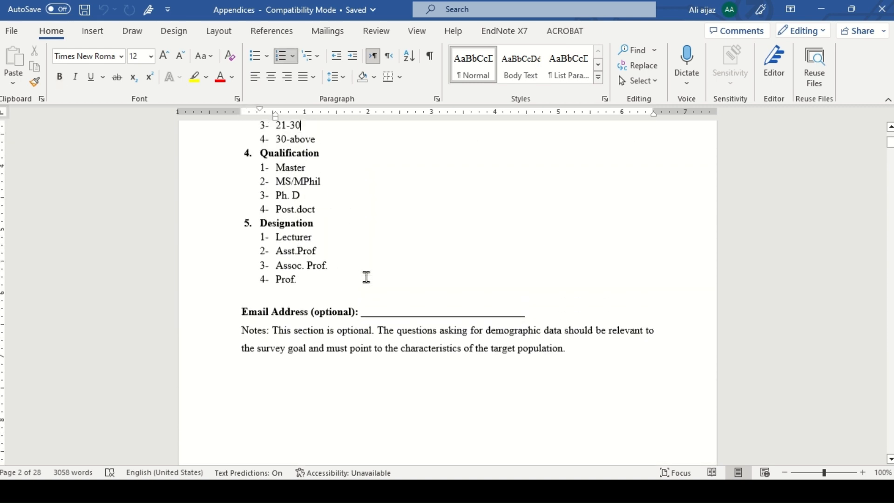
key(Up)
key(Up)
key(Up)
key(Up)
key(Up)
key(Up)
key(Up)
key(Up)
key(Up)
key(Up)
key(Up)
key(Up)
key(Up)
key(Up)
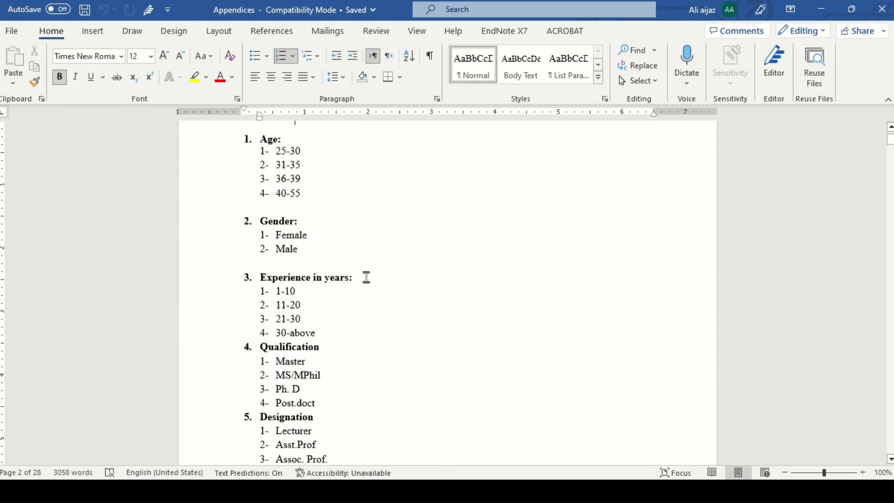
key(Up)
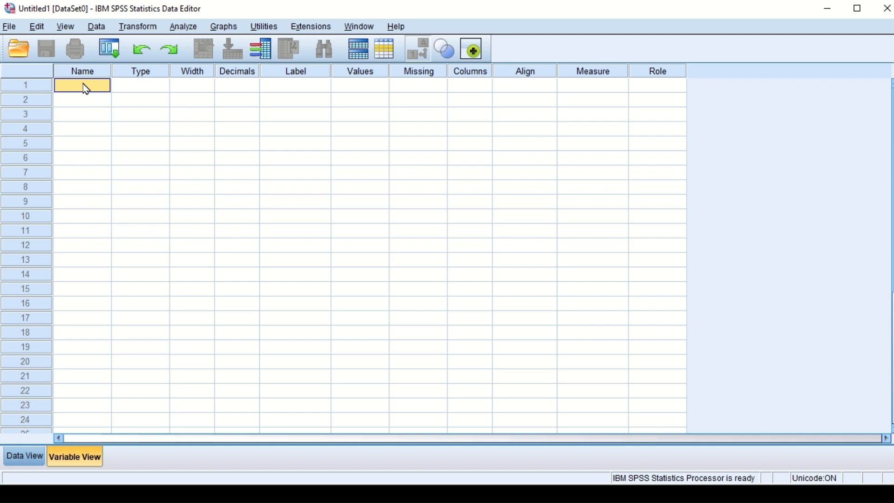
Step: In SPSS, name the first variable age and give it the label "age of respondents"
text(ge)
click(274, 88)
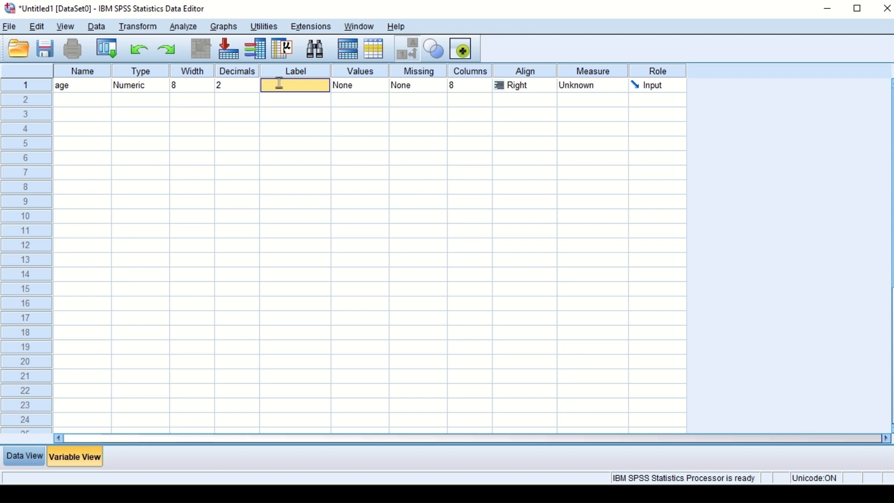
text(ar)
text(ge)
text( of responde)
text(nts)
Step: Open the value labels of the age variable, then copy the 25-30 option from the questionnaire in Word
click(375, 87)
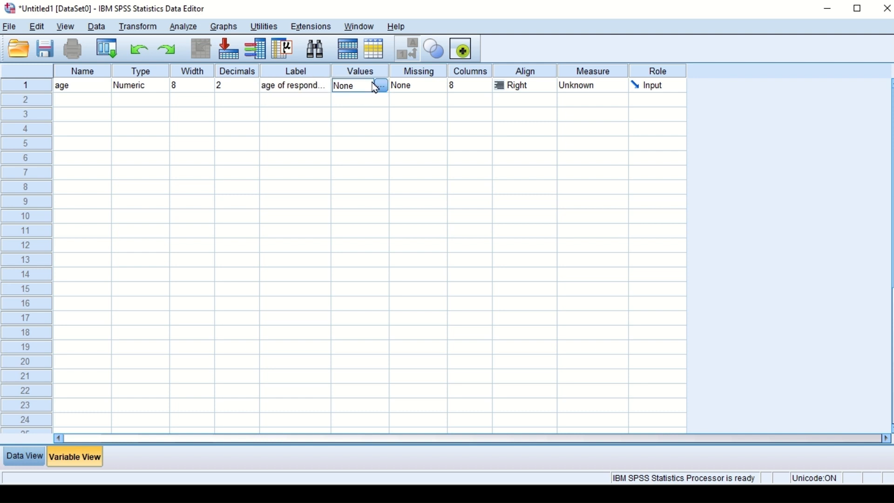
click(380, 87)
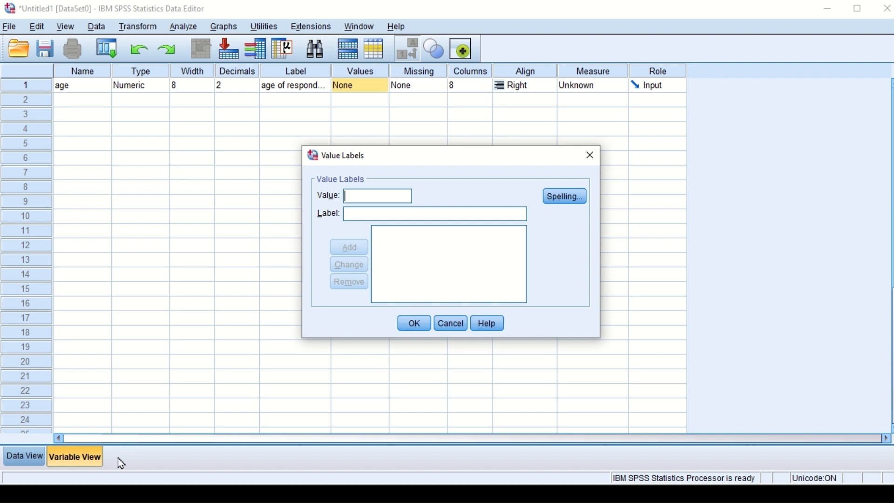
key(alt+Tab)
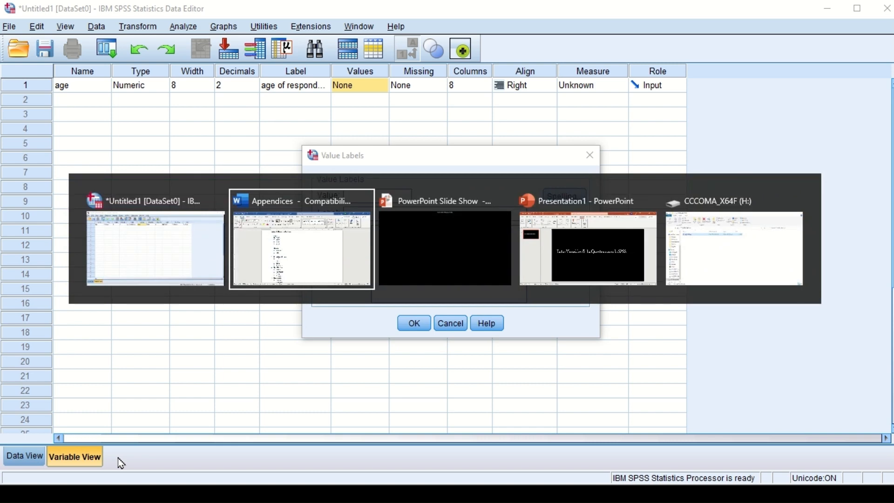
click(325, 243)
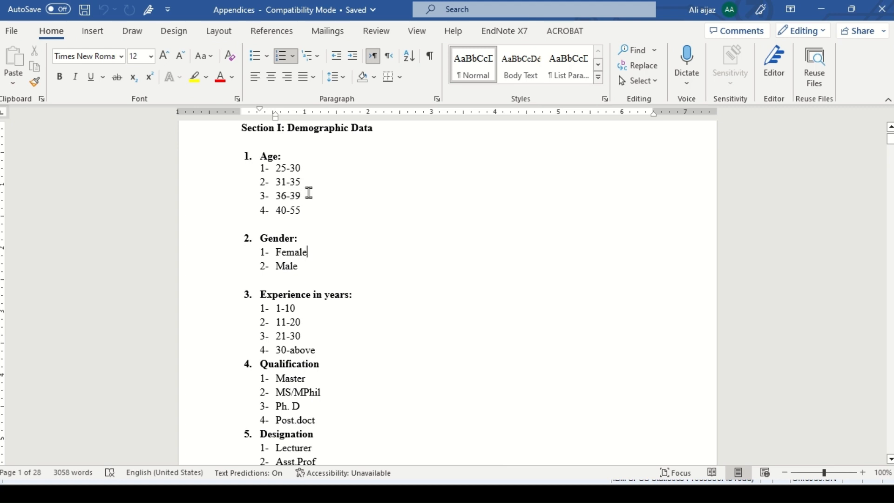
click(304, 169)
drag(294, 166, 278, 171)
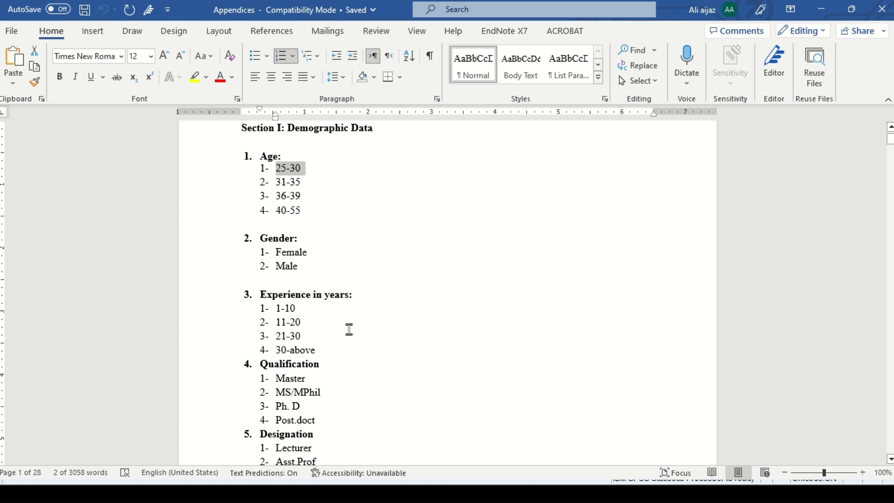
Step: Back in SPSS, add the value label 1 = "25-30" to age, removing the pasted list numbering
key(alt+Tab)
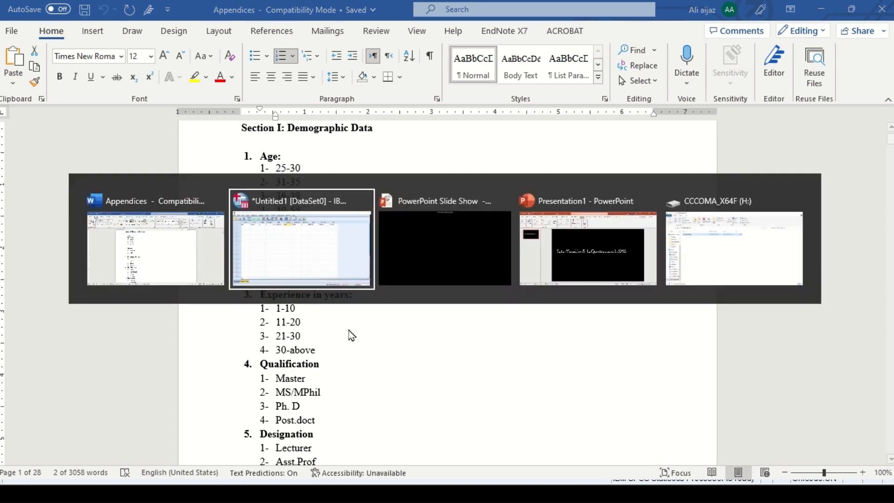
click(301, 241)
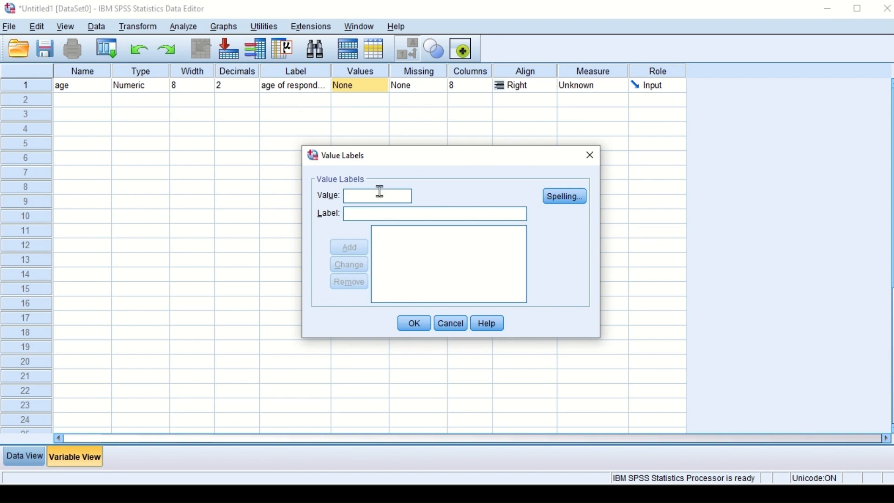
text(1)
click(371, 218)
text(1-	25-30)
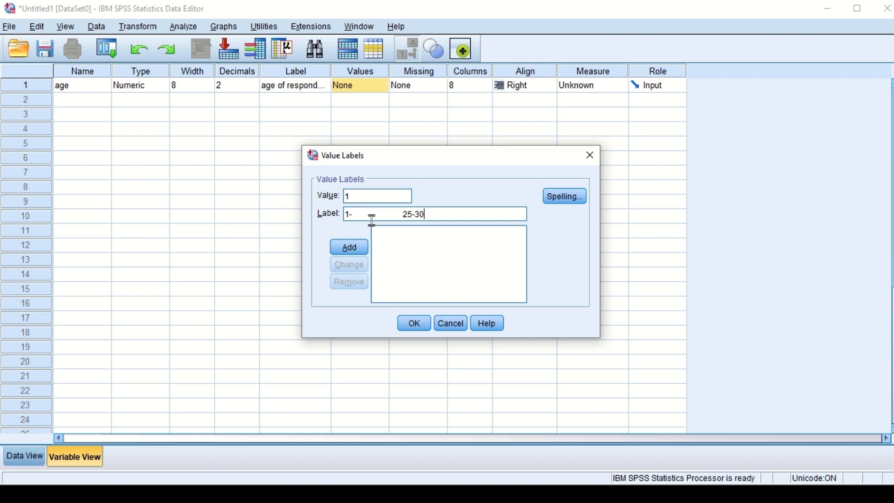
key(BackSpace)
key(BackSpace)
key(BackSpace)
click(352, 250)
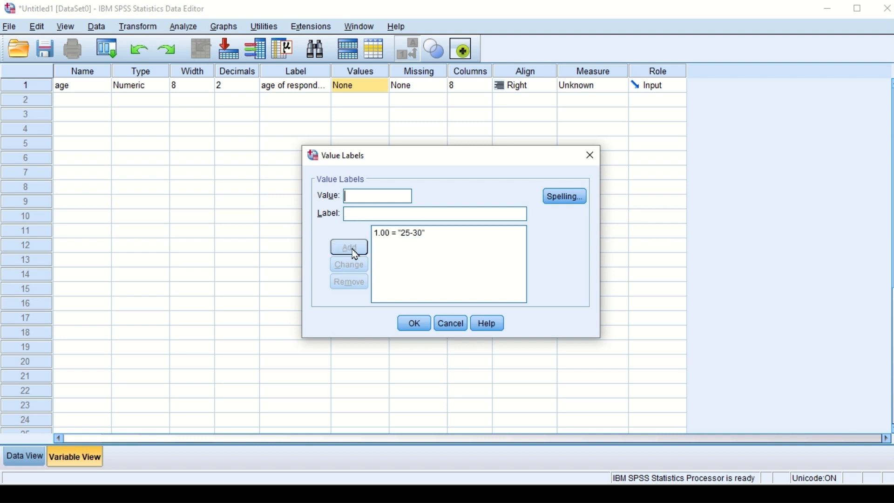
Step: Add the value label 2 = "31-35" to the age variable
text(2)
click(371, 213)
text(31-35)
click(358, 251)
Step: Take the third age range from the Word questionnaire and add it in SPSS as value label 3 = "36-39"
key(alt+Tab)
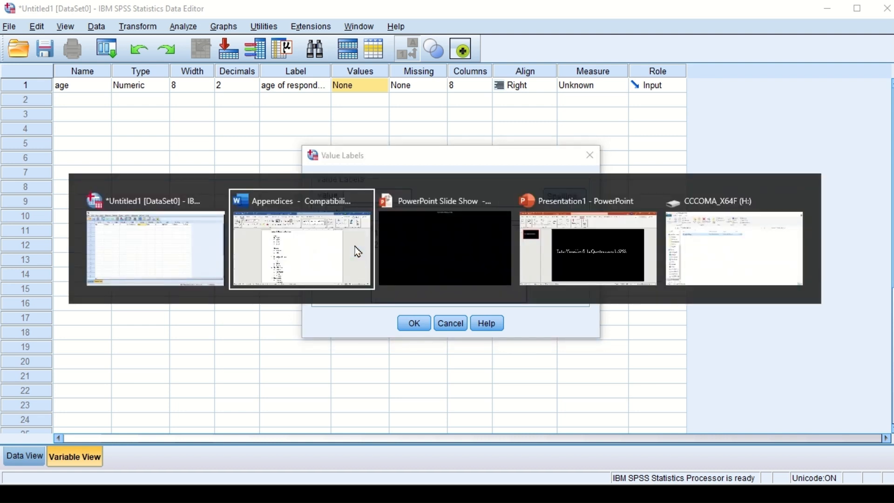
click(321, 237)
key(alt)
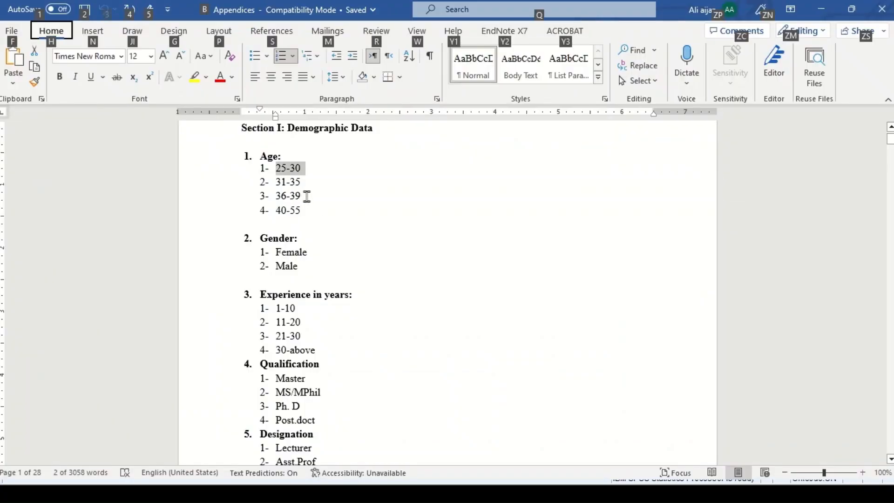
drag(307, 196, 278, 200)
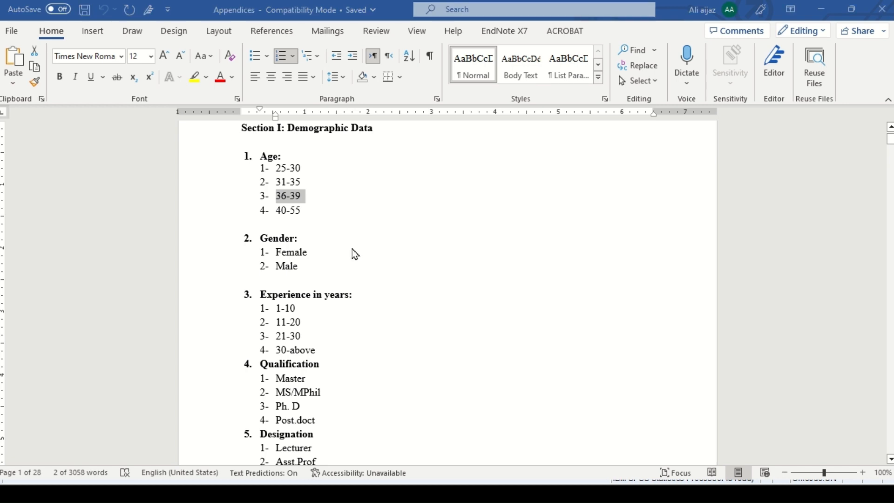
key(alt+Tab)
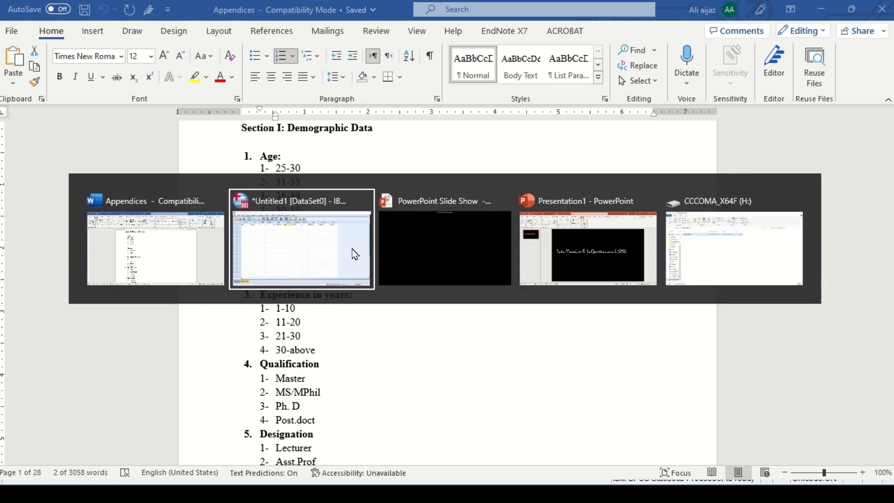
click(311, 233)
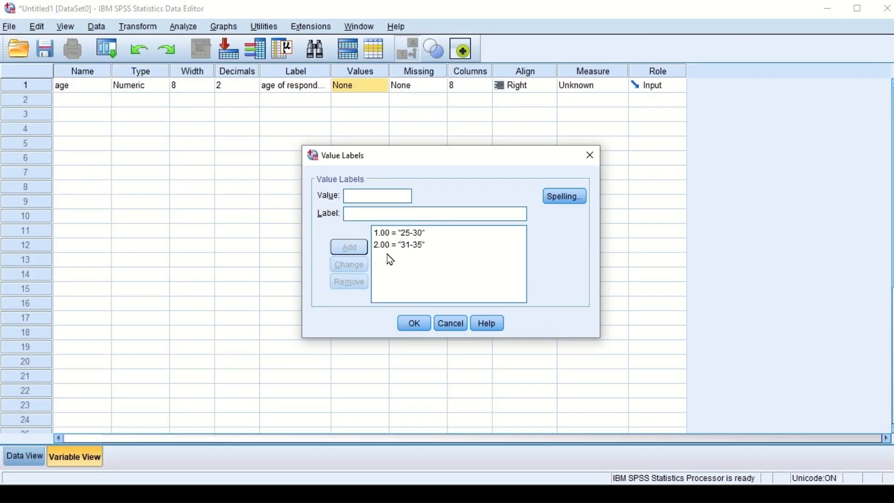
click(358, 196)
text(3)
click(353, 212)
text(36-40)
Step: Complete the age value labels with 4 = "40-55" and set the variable's measure to Nominal
text(4)
click(360, 215)
text(40)
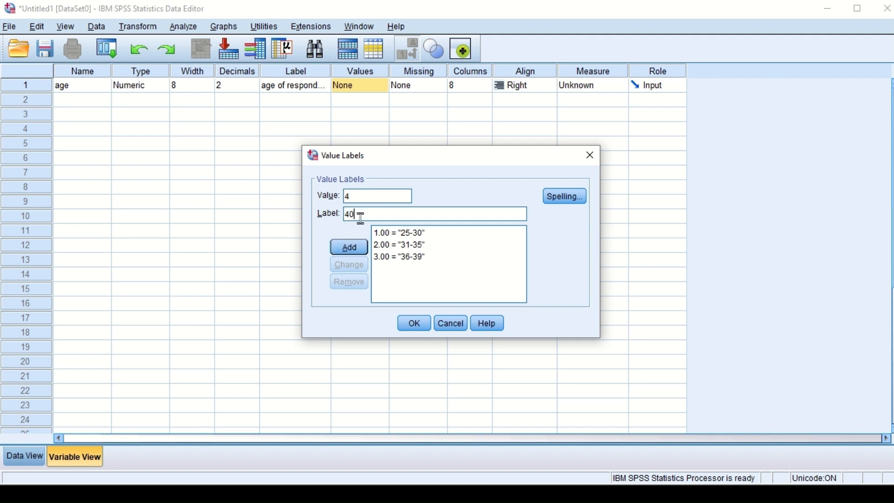
text(-55)
click(350, 254)
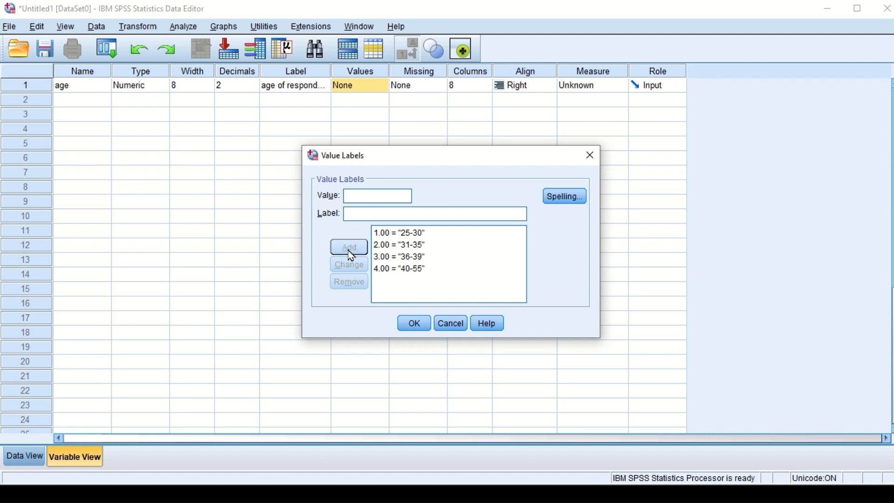
click(415, 324)
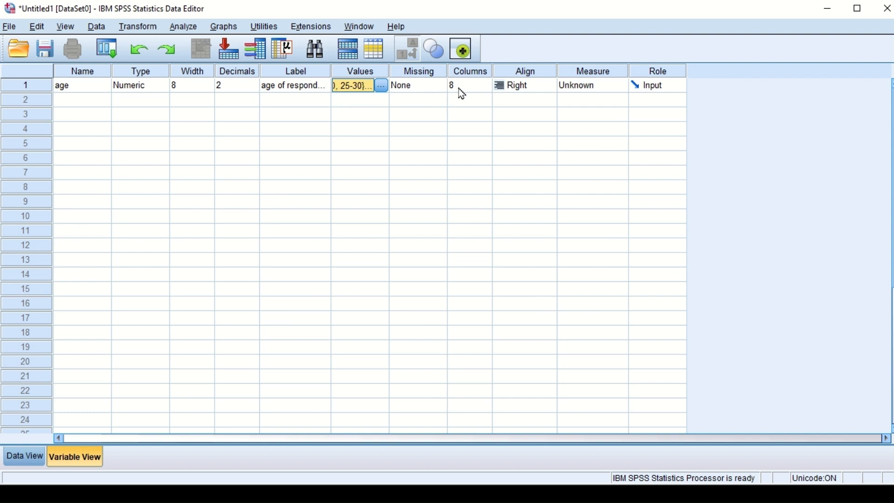
click(595, 90)
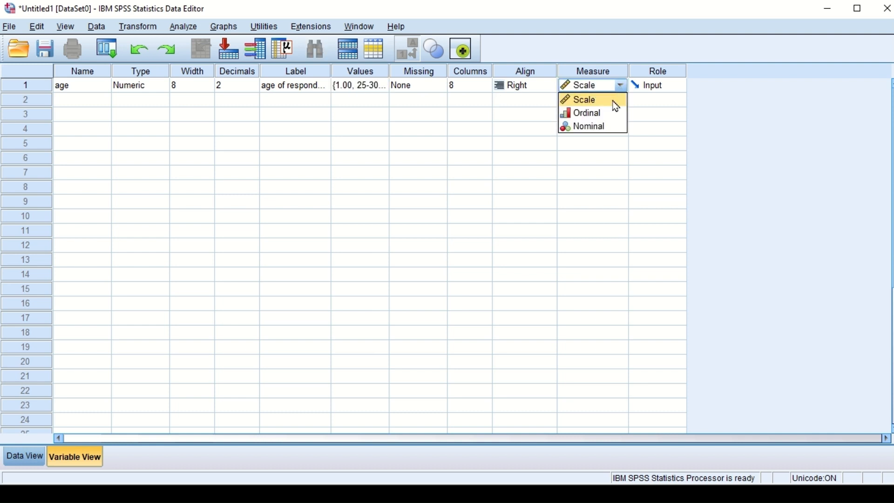
click(599, 126)
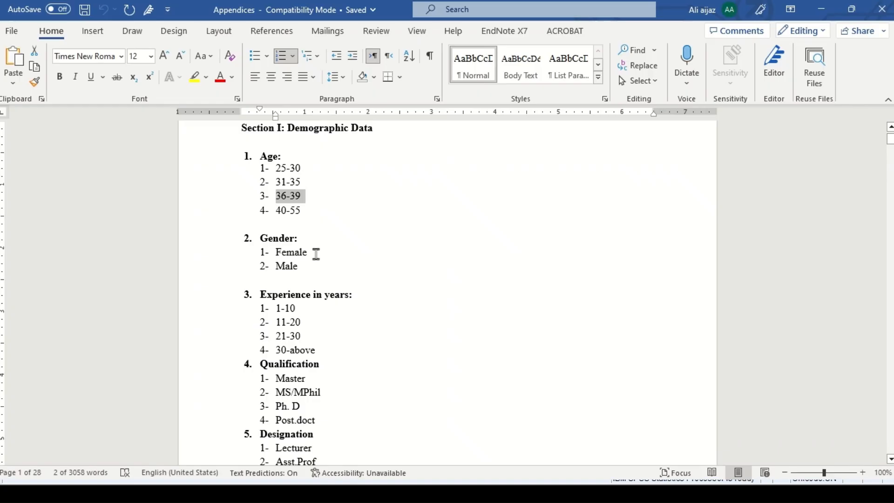
Step: Copy the Gender heading from the questionnaire in Word and return to the SPSS variable list
key(alt)
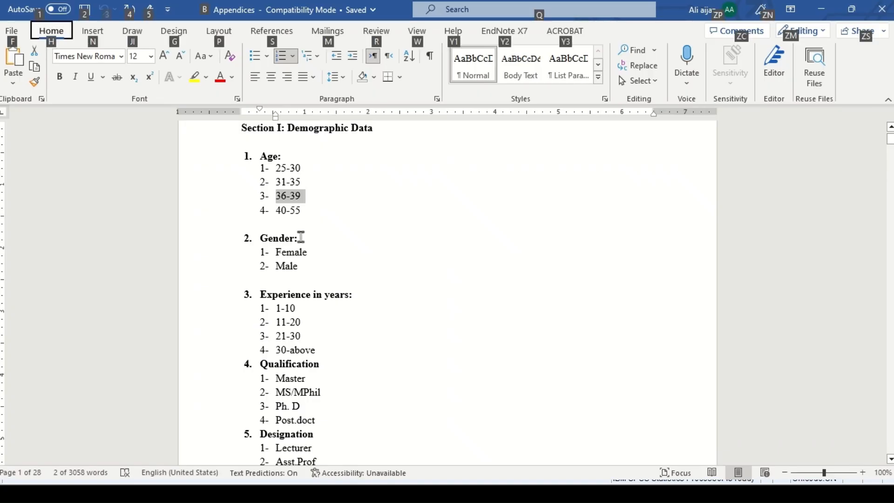
drag(301, 237, 260, 242)
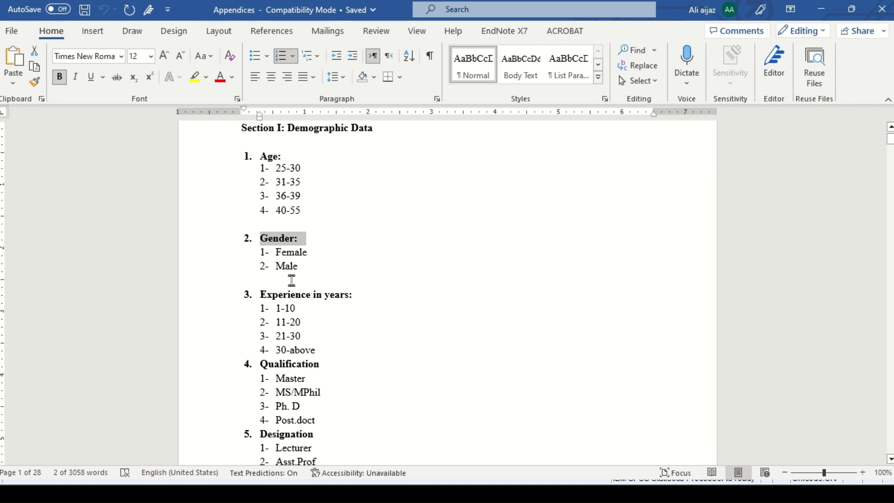
key(alt+Tab)
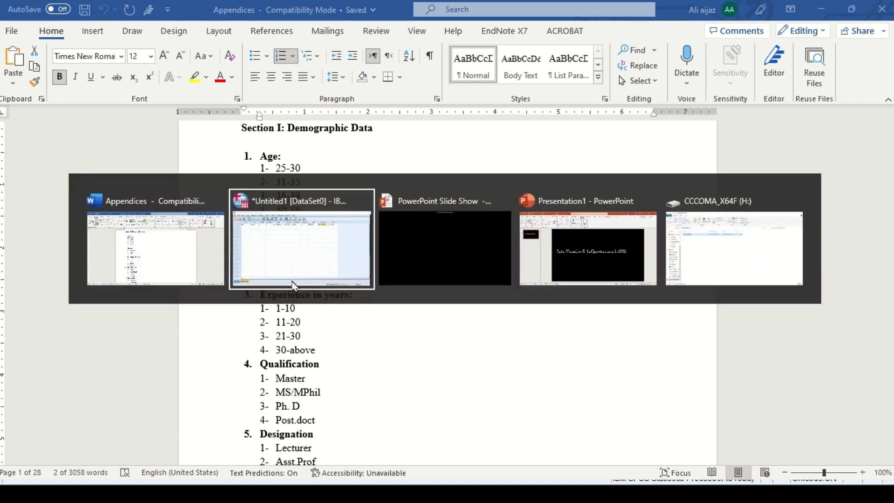
click(298, 247)
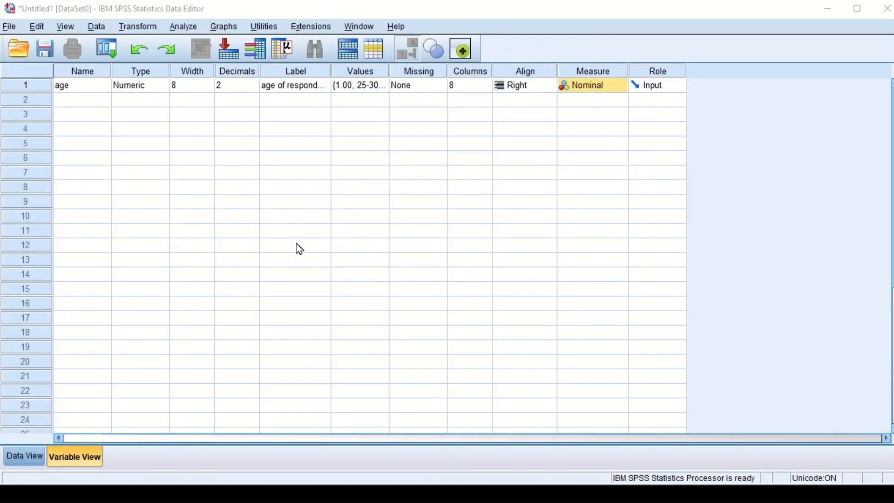
Step: Create a second variable named gender and give it the label "gender of repondents"
click(79, 100)
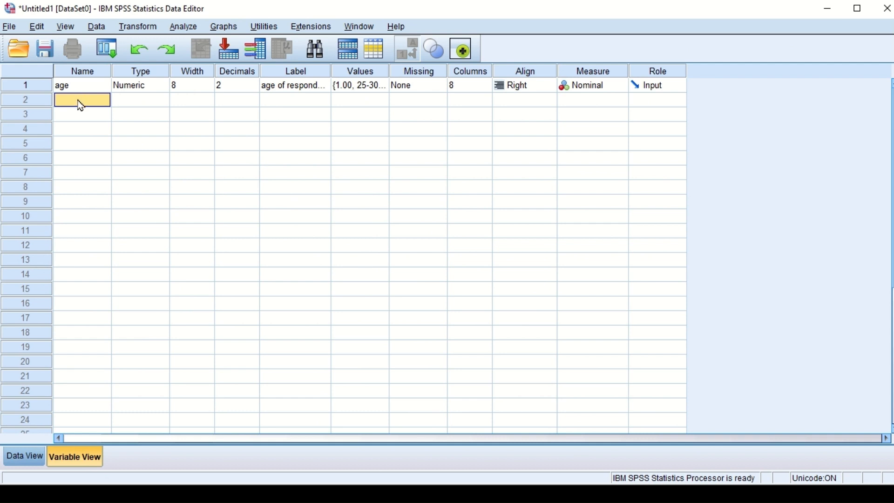
text(gender)
click(280, 103)
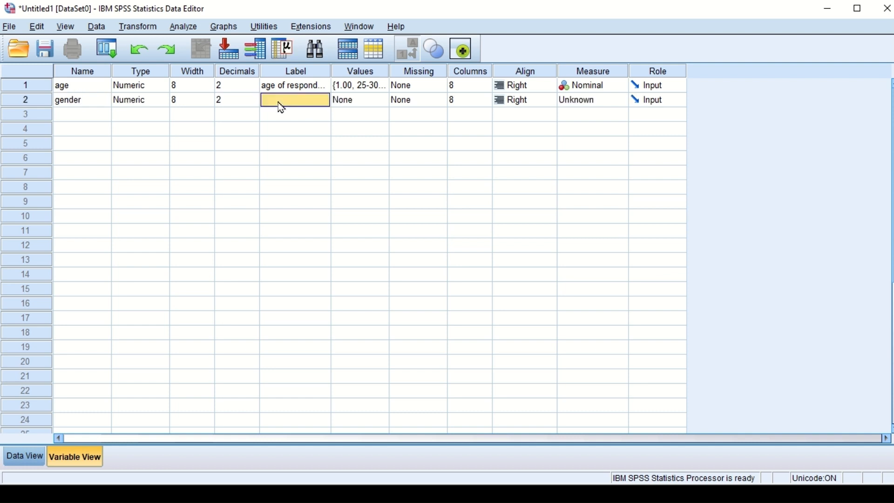
text(a)
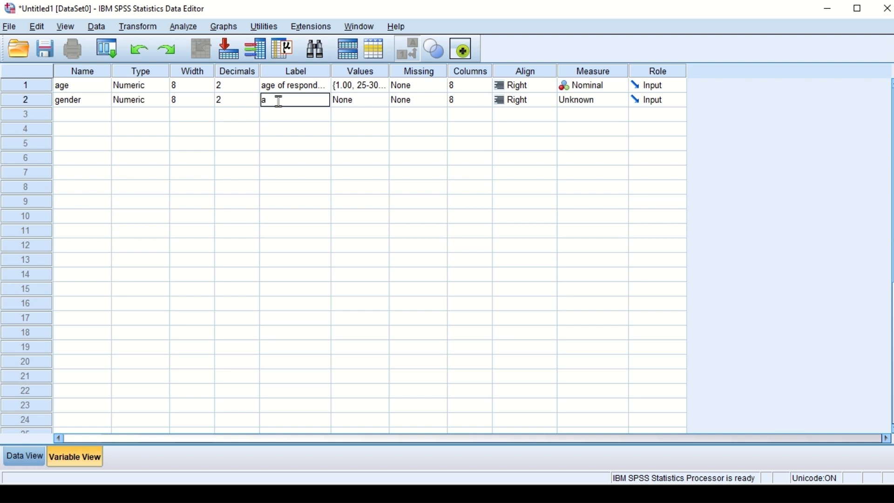
text(gender)
text( of repondents)
Step: Add the value label 1 = "female" to the gender variable
click(360, 102)
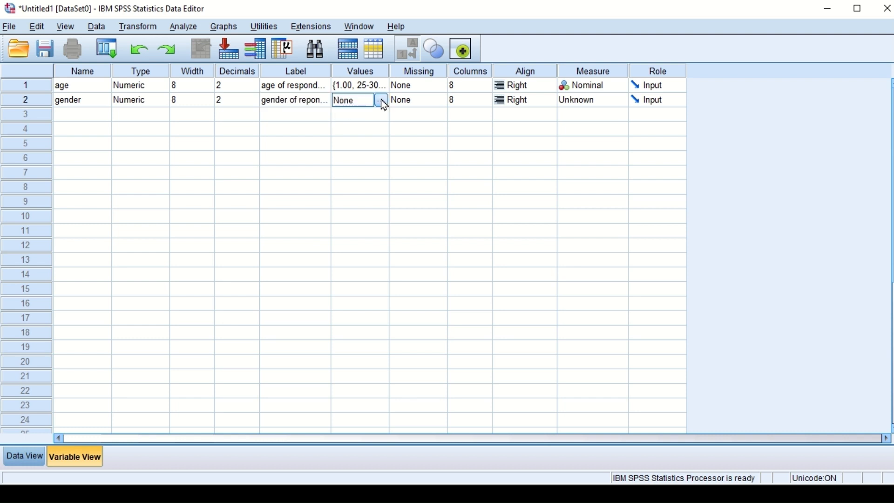
click(382, 100)
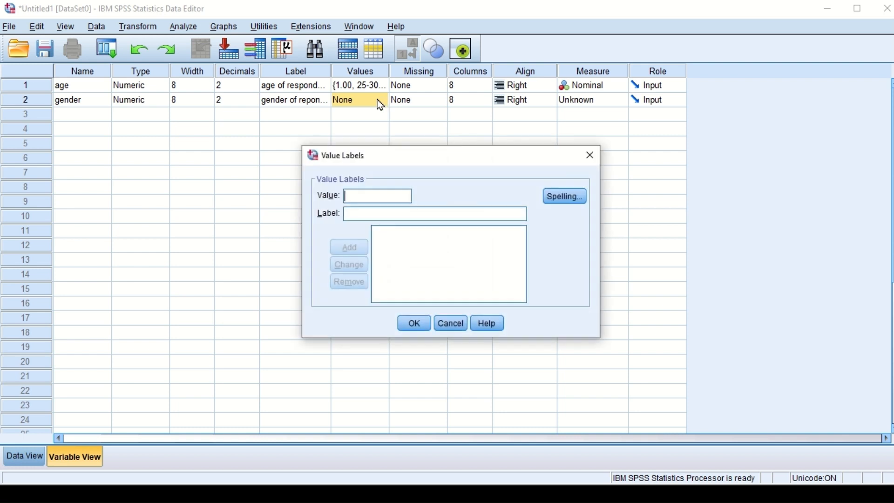
text(1)
click(370, 214)
text(female)
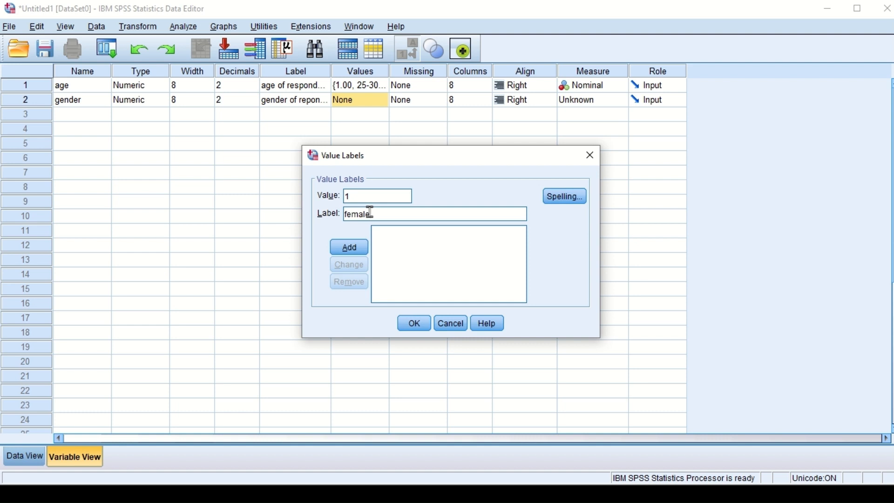
click(350, 247)
Step: Complete the gender value labels with 2 = "male" and apply them
click(357, 200)
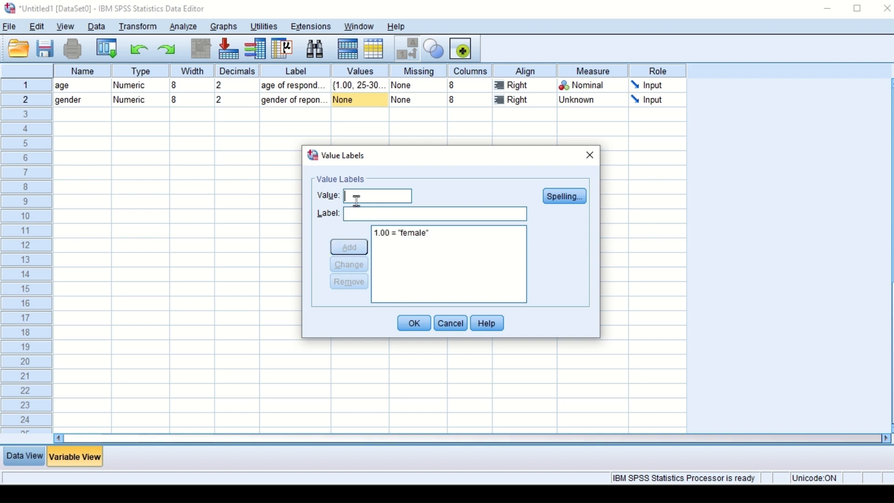
text(2)
click(360, 217)
text(male)
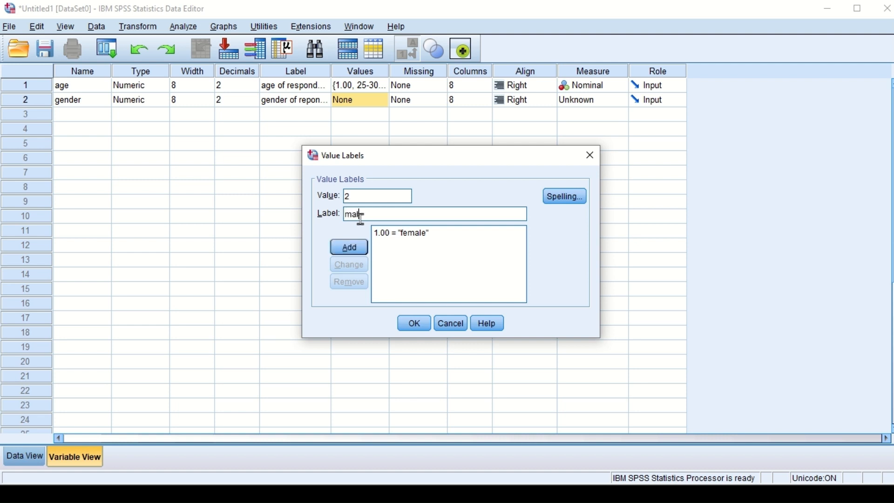
click(349, 247)
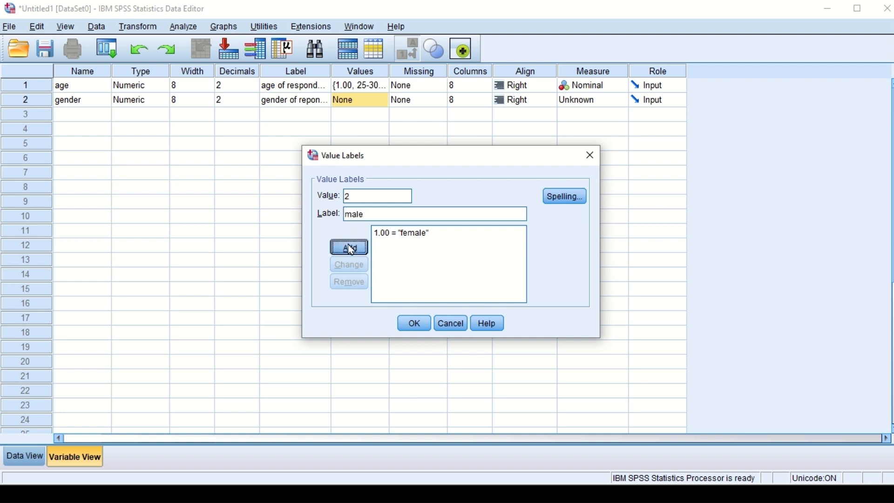
click(414, 324)
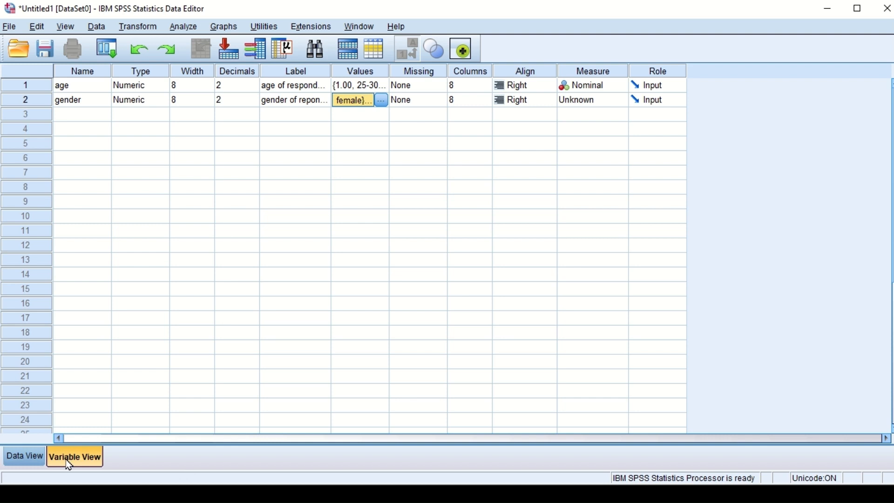
Step: Check the "Experience in years" question in the Word questionnaire and return to the SPSS variable list
key(alt+Tab)
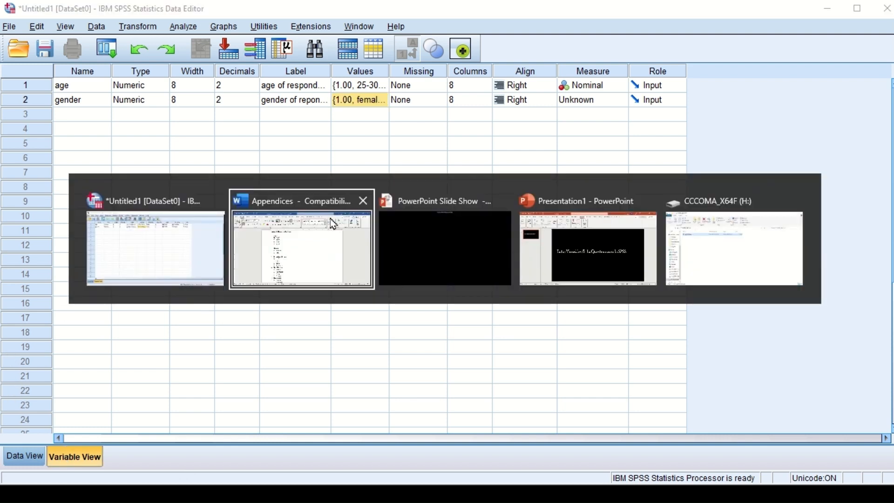
click(320, 243)
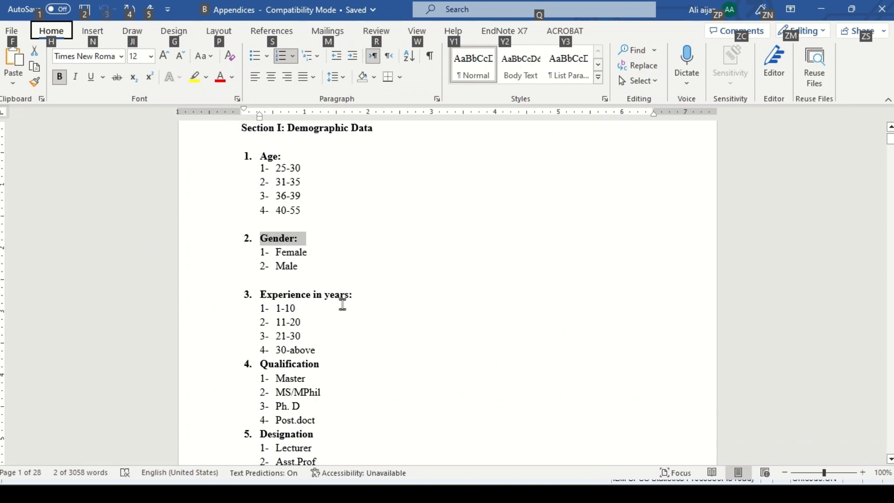
drag(347, 296, 263, 298)
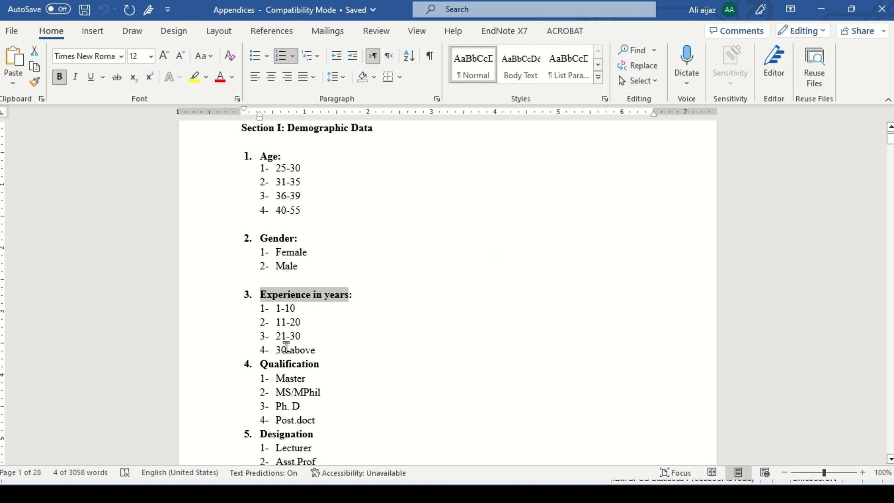
click(372, 436)
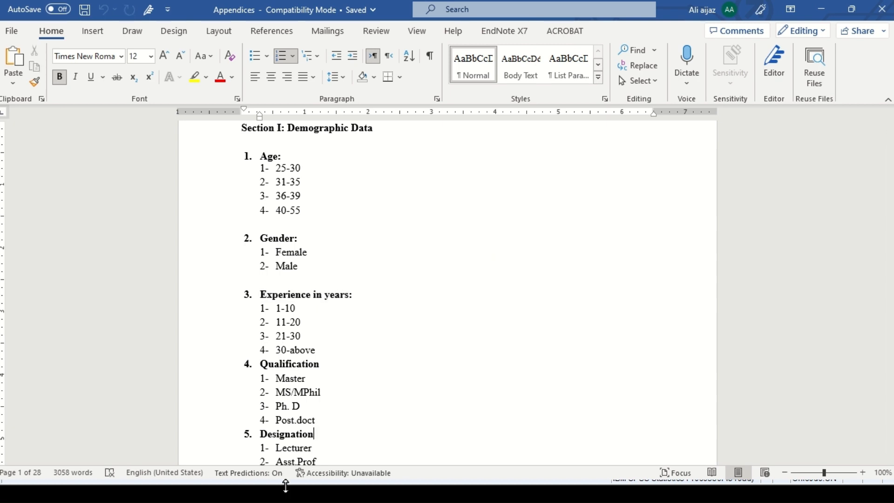
key(alt+Tab)
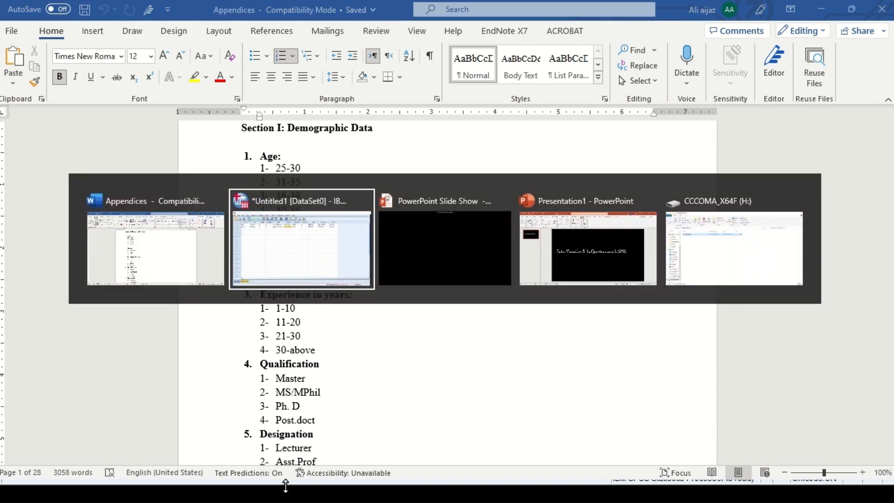
click(326, 259)
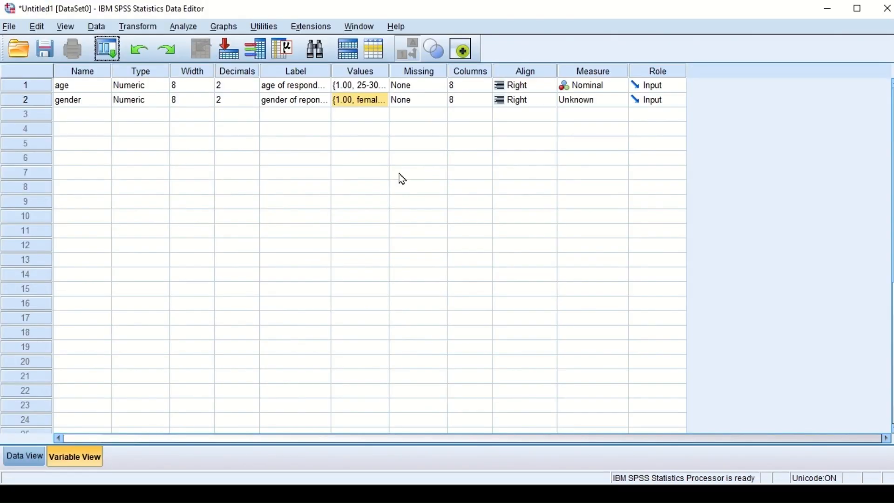
Step: Try to paste the copied questionnaire text as the name of the third variable
click(85, 123)
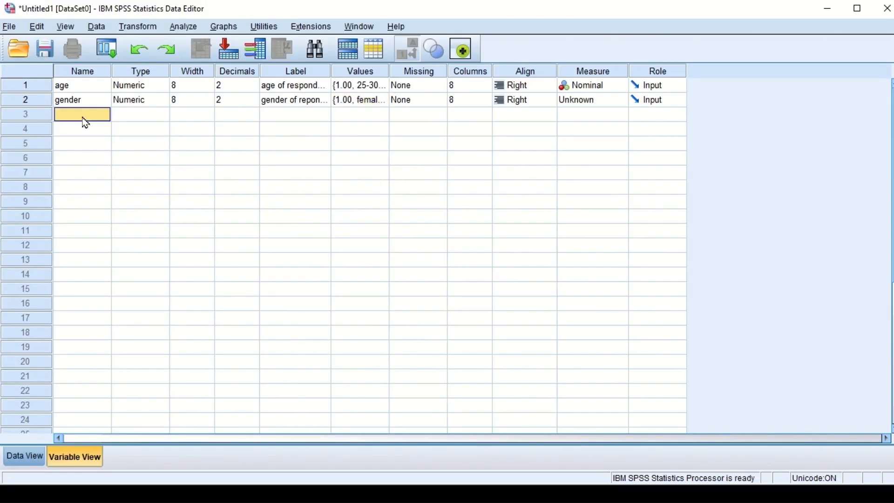
key(ctrl+v)
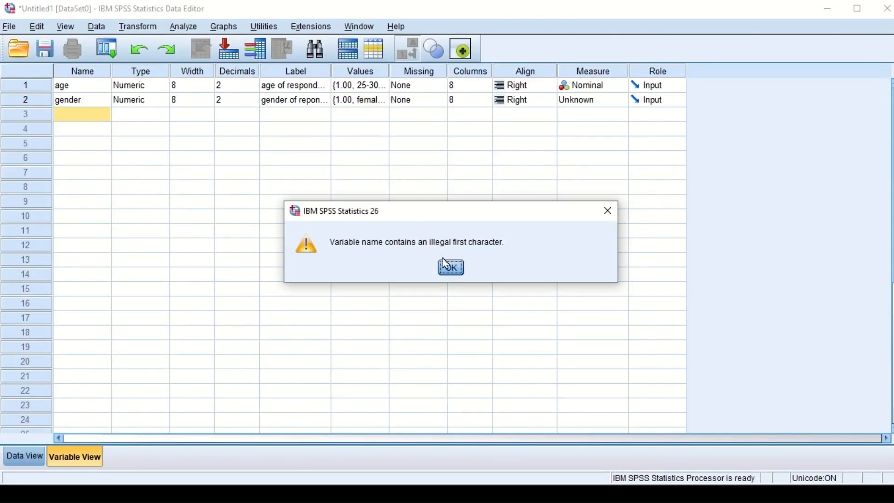
click(451, 269)
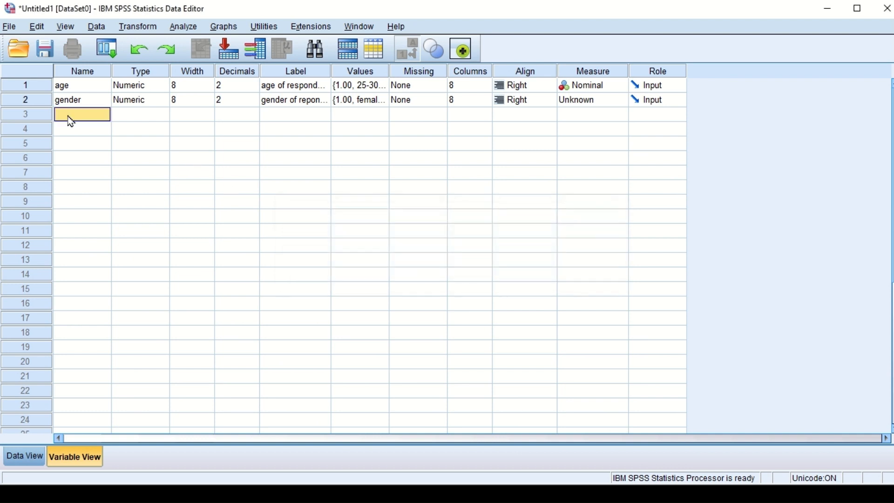
Step: Create a third variable named experience with the label "experience in years"
text(experience)
click(283, 116)
text(e)
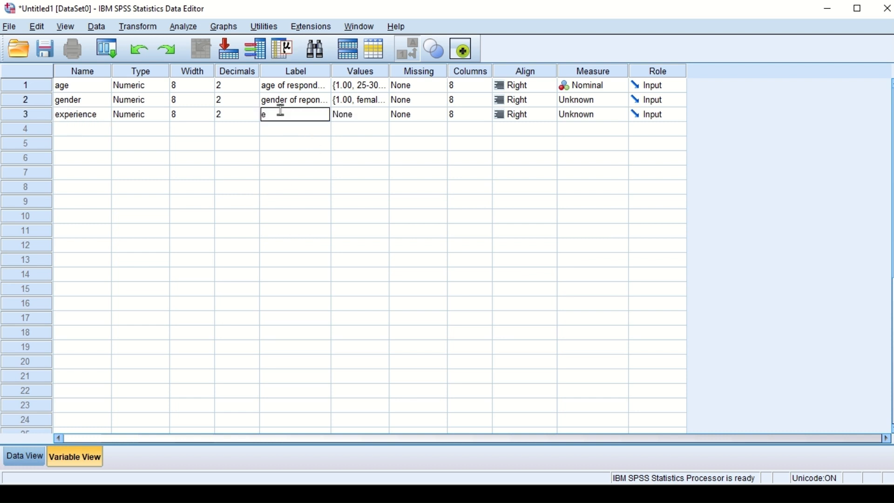
text(xperience in years)
Step: Add the value label 1 = "1-10" to the experience variable
click(369, 117)
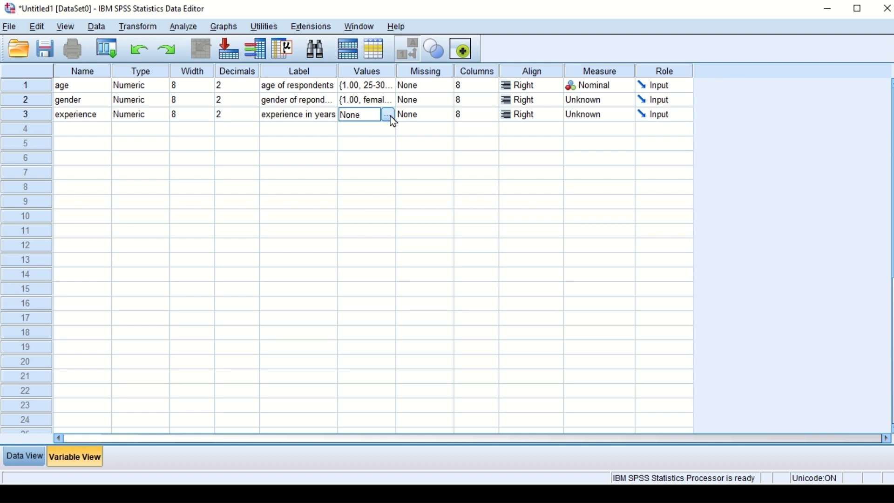
click(388, 115)
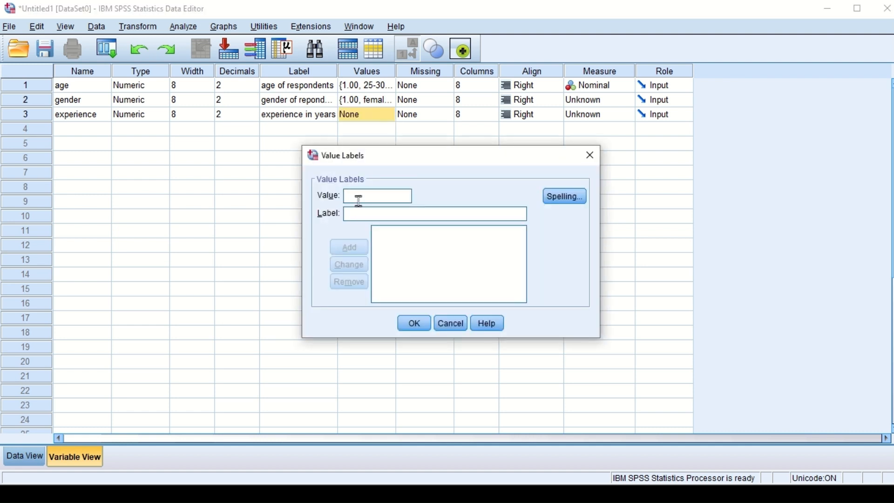
text(1)
click(364, 215)
text(1-)
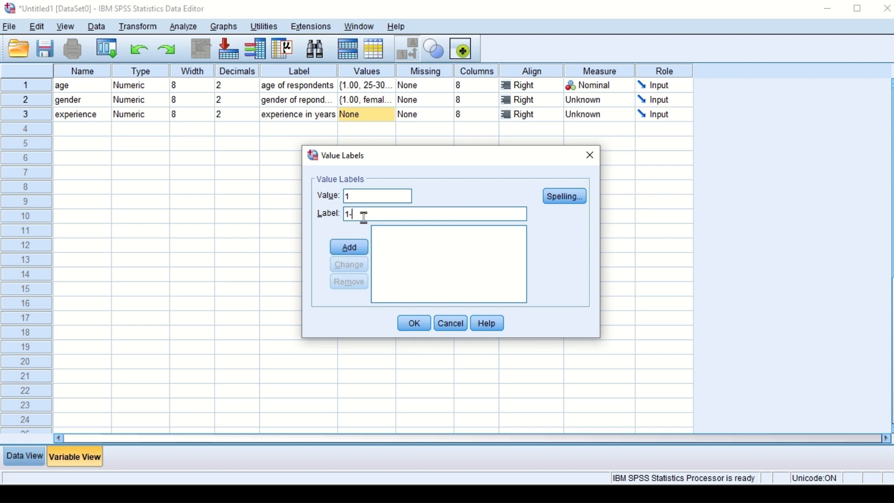
text(10)
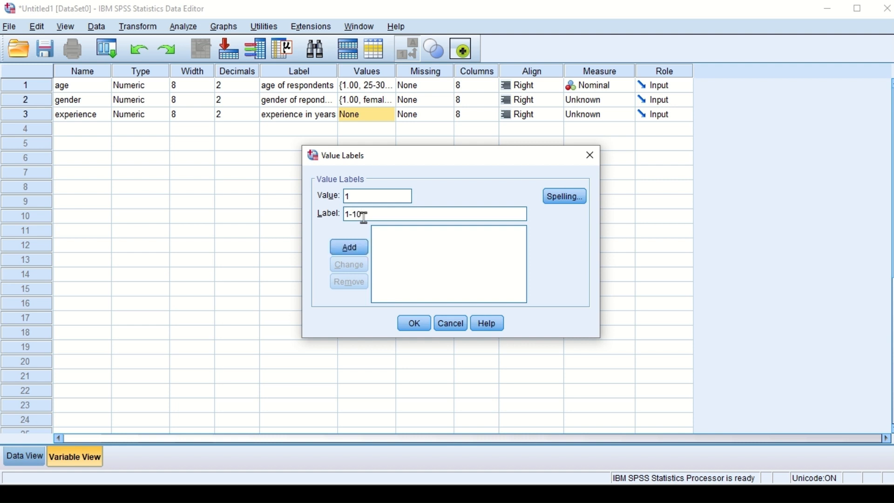
click(357, 253)
Step: Copy the second experience range from the Word questionnaire and add it in SPSS as value label 2 = "11-20", without its list number
key(alt+Tab)
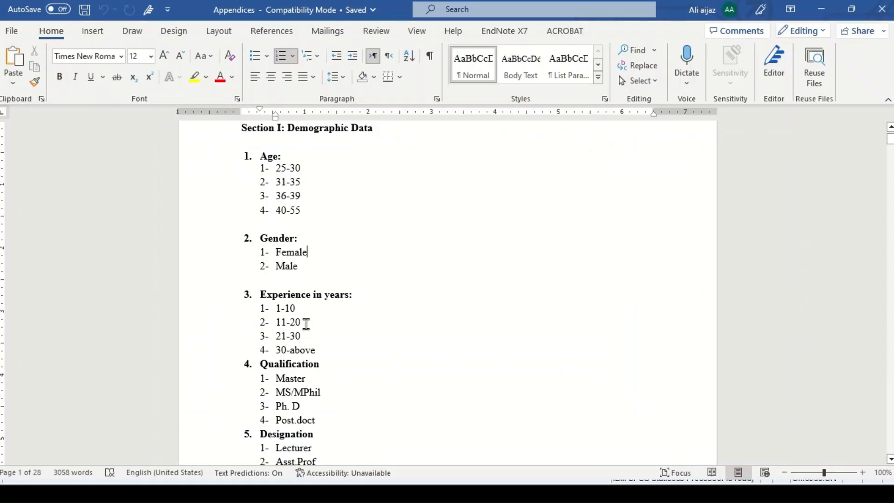
drag(303, 324, 276, 328)
key(ctrl+c)
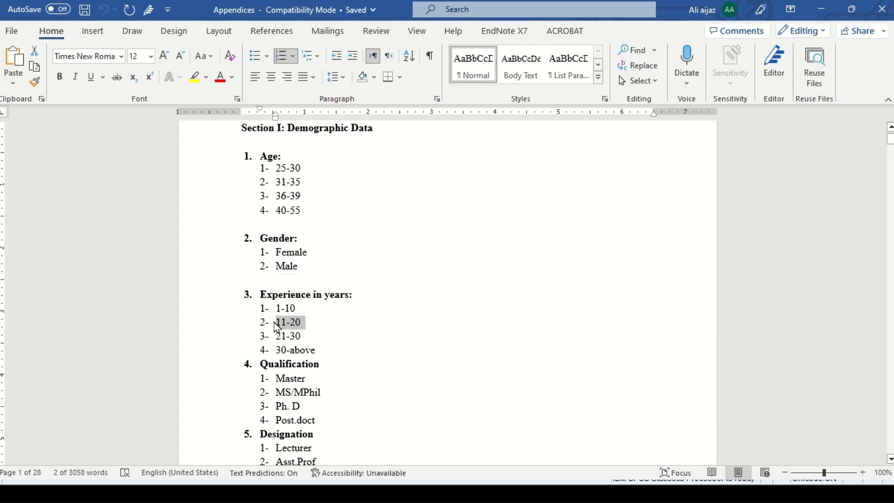
key(alt+Tab)
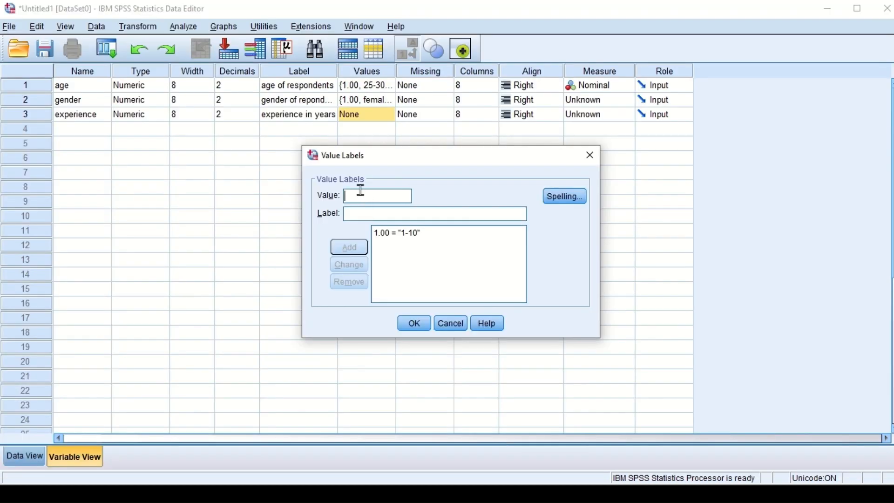
text(2)
click(359, 214)
key(ctrl+v)
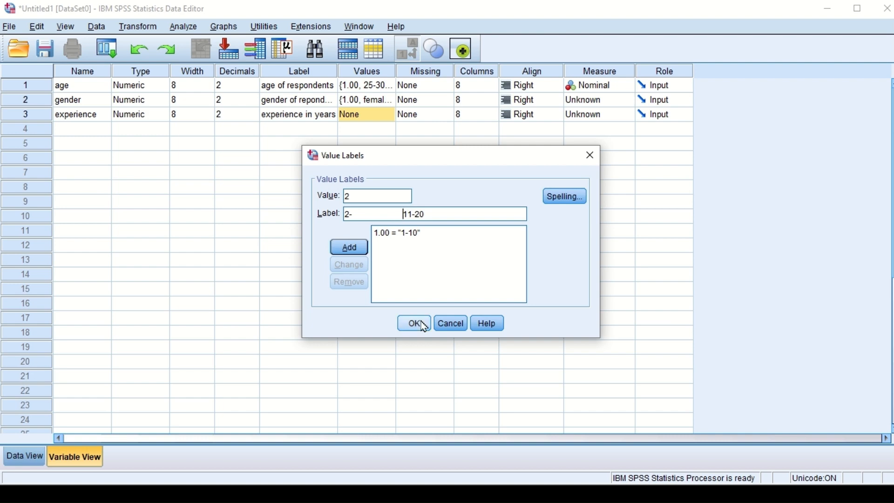
key(BackSpace)
key(BackSpace)
key(BackSpace)
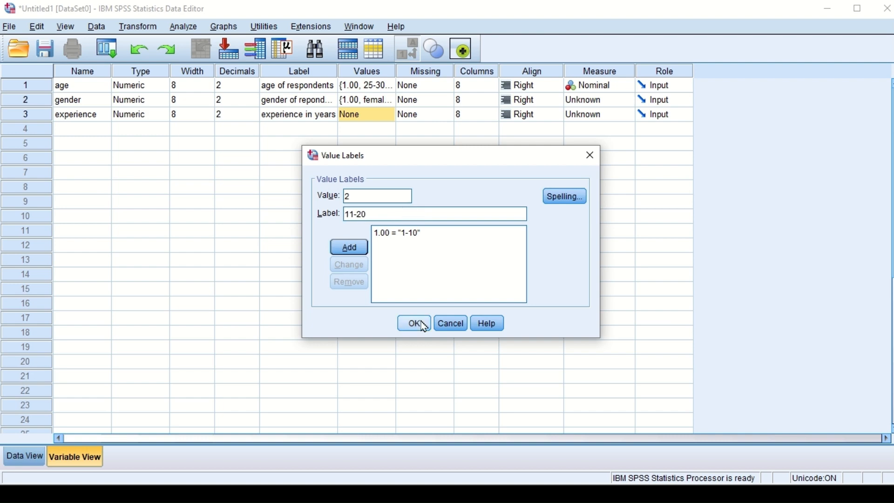
click(358, 247)
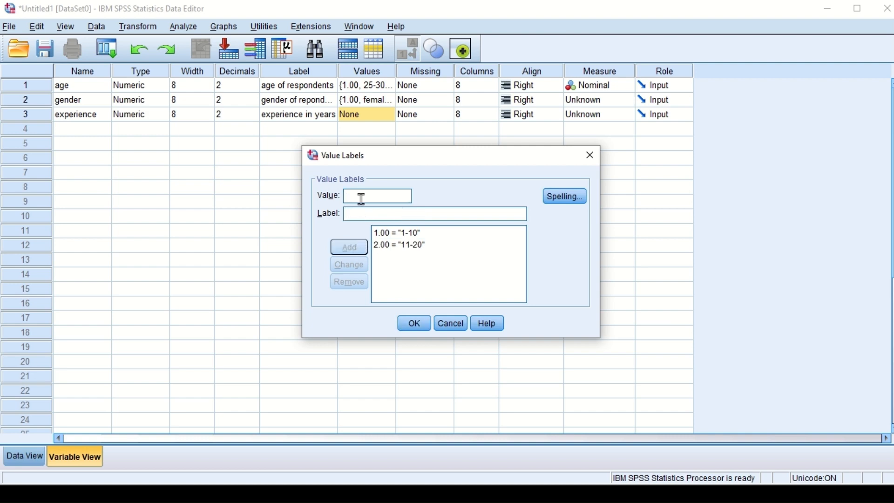
Step: Check the third experience range in the Word questionnaire and add it in SPSS as value label 3 = "21-30"
key(alt+Tab)
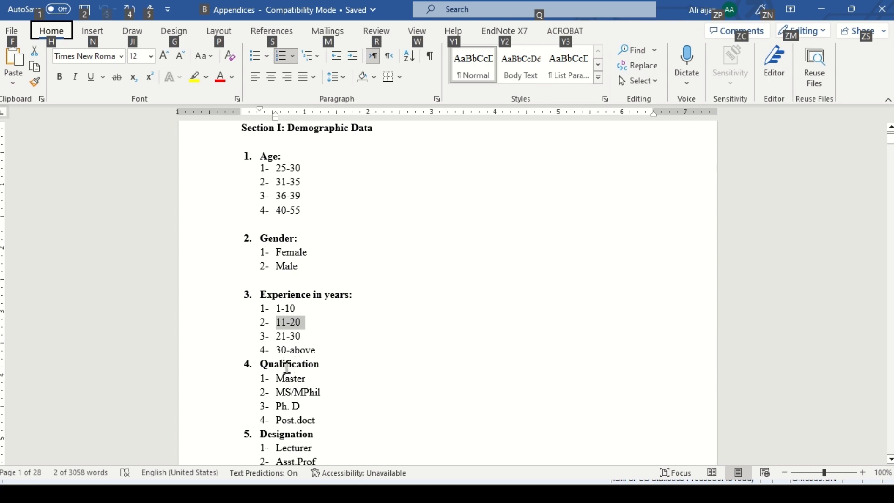
key(alt+Tab)
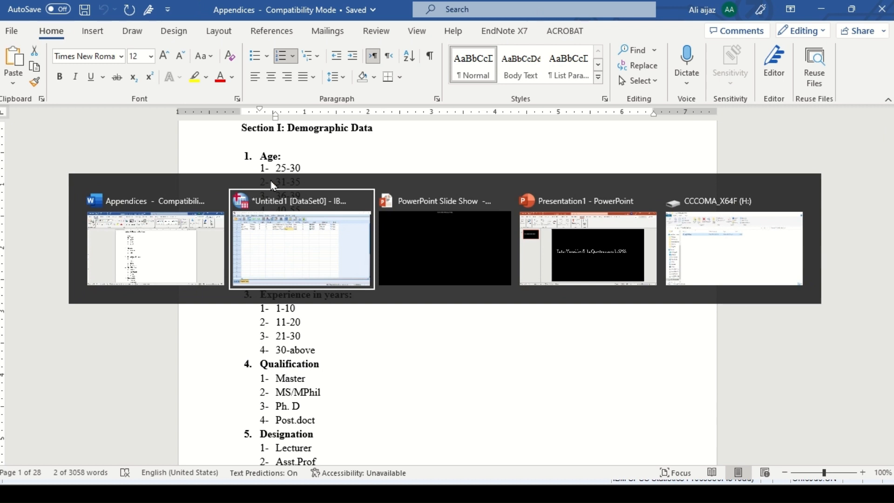
click(286, 230)
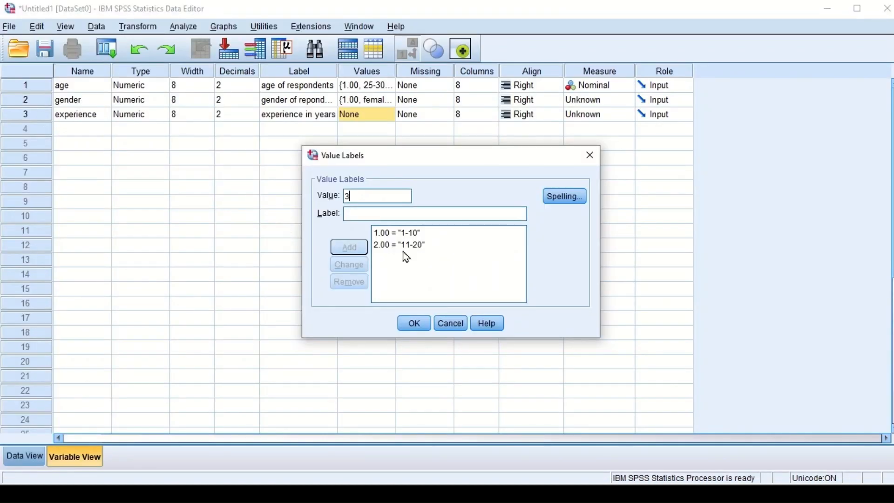
click(365, 211)
text(21-30)
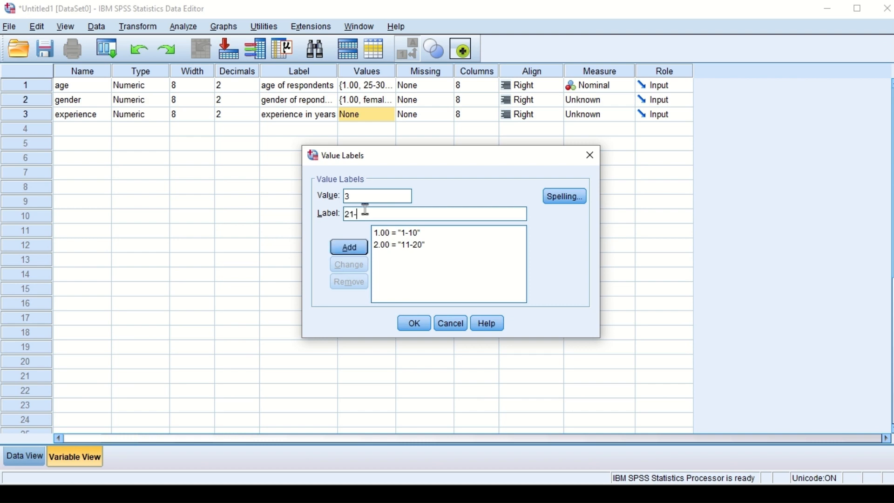
click(351, 248)
Step: Add the value label 4 = "310above" to the experience variable and apply the value labels
text(4)
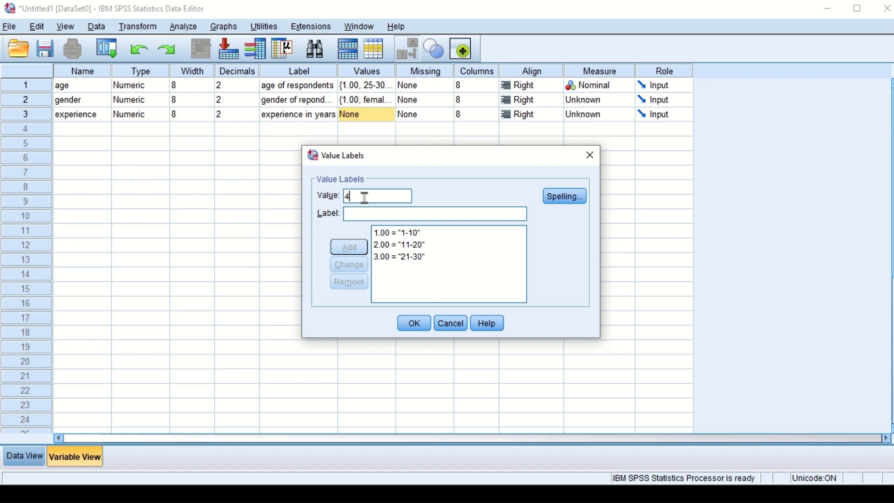
click(359, 215)
text(31)
text(-)
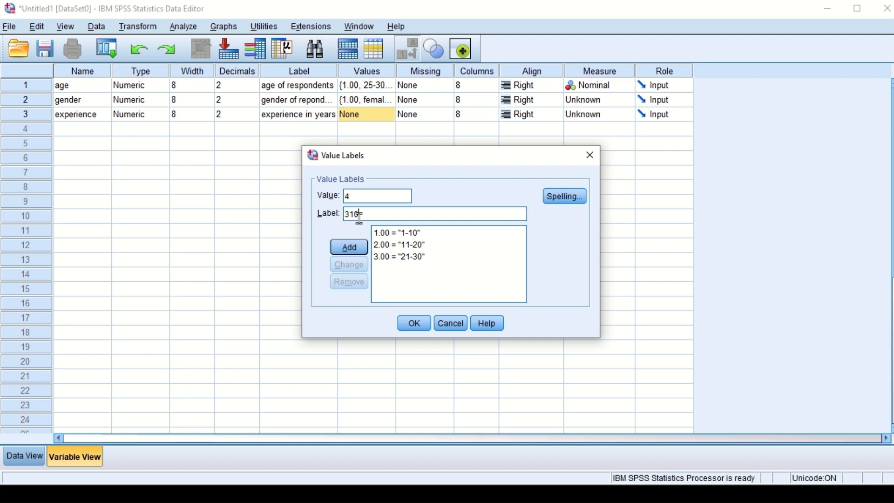
text(4)
text(bove)
click(349, 247)
click(419, 325)
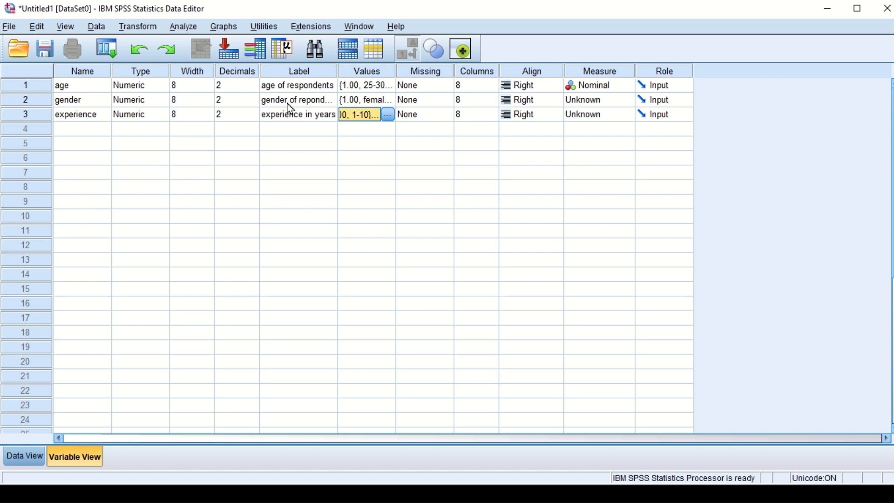
Step: Switch to the Word questionnaire and review the remaining demographic items and the Section II teacher performance questions through question 24
click(128, 486)
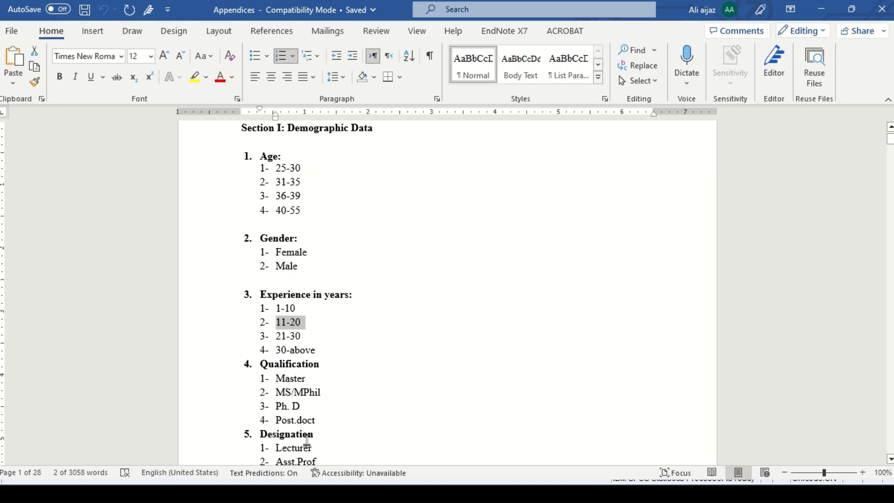
key(Down)
key(Down)
key(Down)
key(Down)
key(Down)
key(Down)
key(Down)
key(Down)
key(Down)
key(Down)
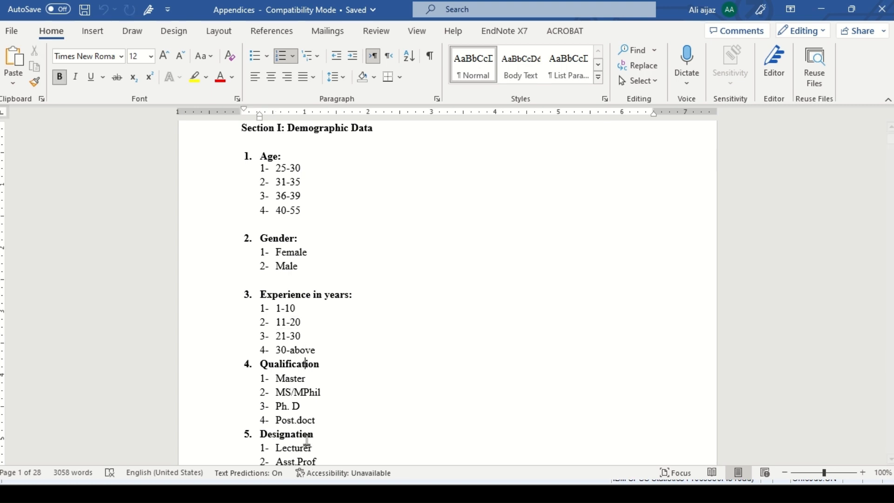
key(Down)
key(Down)
key(Down)
key(Down)
key(Down)
key(Down)
key(Down)
key(Down)
key(Down)
key(Down)
key(Down)
key(Down)
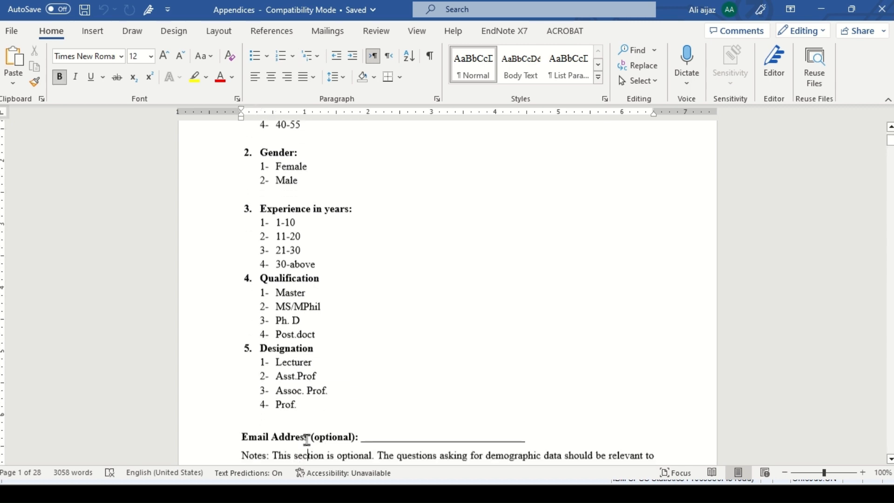
key(Down)
key(Down)
key(Down)
key(Down)
key(Down)
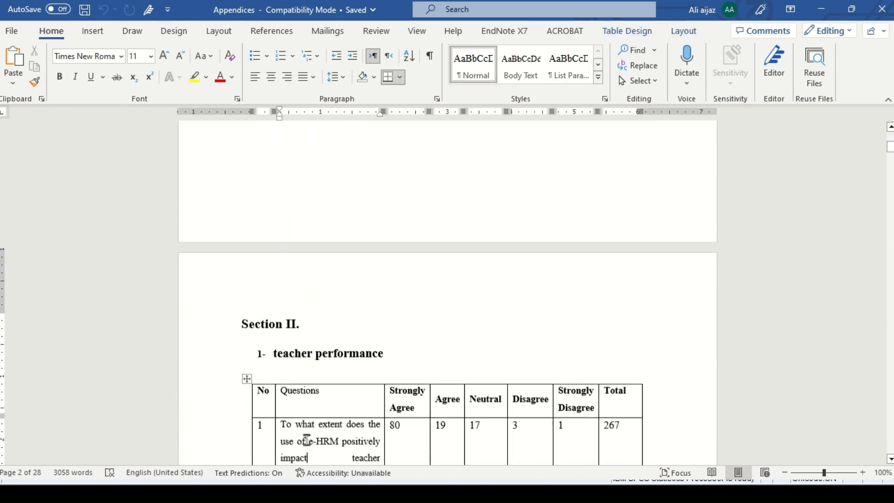
key(Down)
key(Down)
key(Down)
key(Down)
key(Down)
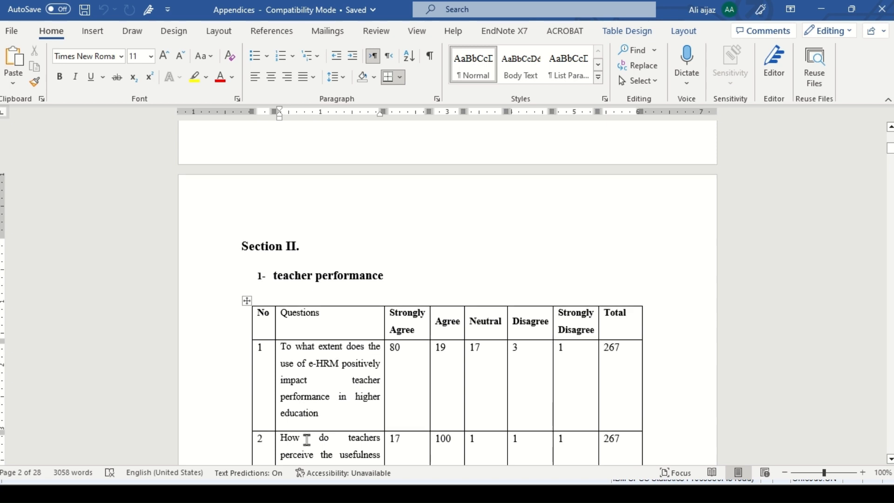
key(Down)
key(Down)
key(Down)
key(Down)
key(Down)
key(Down)
key(Down)
key(Down)
key(Down)
key(Down)
key(Down)
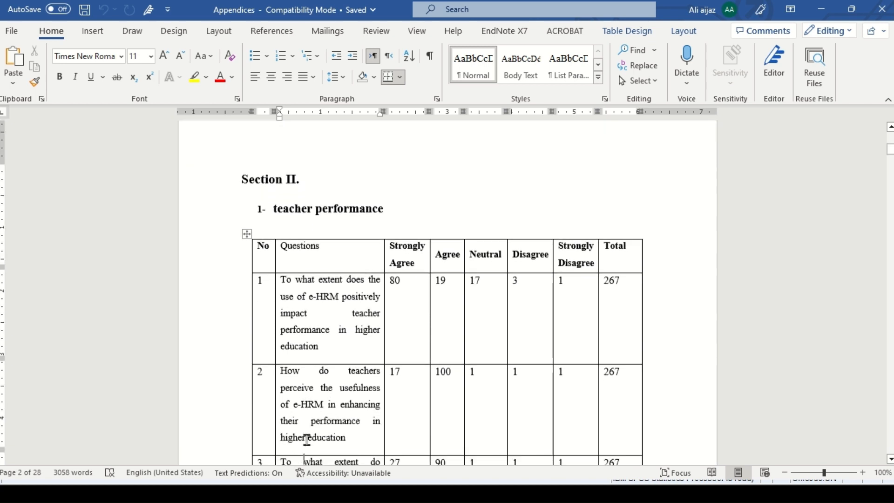
key(Down)
key(Down)
key(Down)
key(Down)
key(Down)
key(Down)
key(Down)
key(Down)
key(Down)
key(Down)
key(Down)
key(Down)
key(Down)
key(Down)
key(Down)
key(Down)
key(Down)
key(Down)
key(Down)
key(Down)
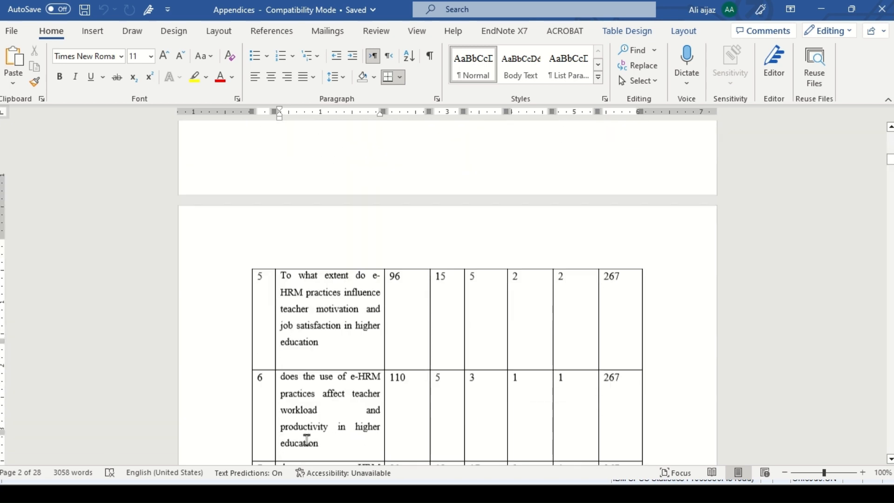
key(Down)
key(Down)
key(Down)
key(Down)
key(Down)
key(Down)
key(Down)
key(Down)
key(Down)
key(Down)
key(Down)
key(Down)
key(Down)
key(Down)
key(Down)
key(Down)
key(Down)
key(Down)
key(Down)
key(Down)
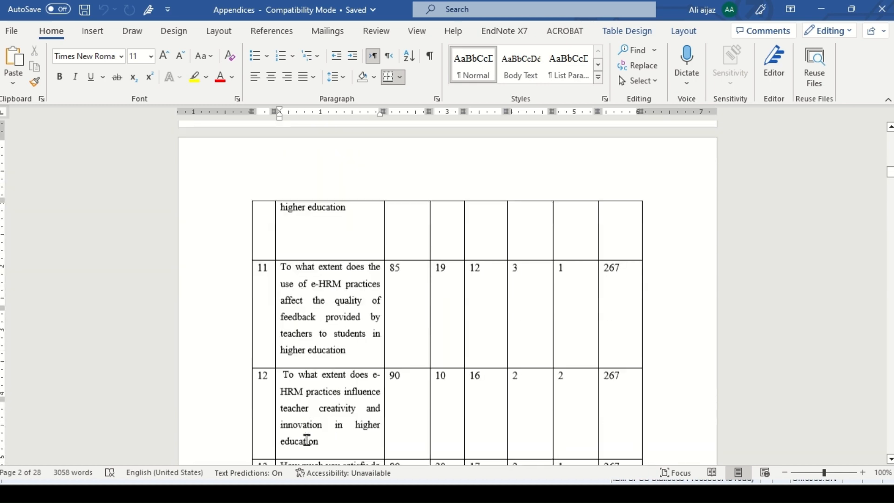
key(Down)
key(Down)
key(Down)
key(Down)
key(Down)
key(Down)
key(Down)
key(Down)
key(Down)
key(Down)
key(Down)
key(Down)
key(Down)
key(Down)
key(Down)
key(Down)
key(Down)
key(Down)
key(Down)
key(Down)
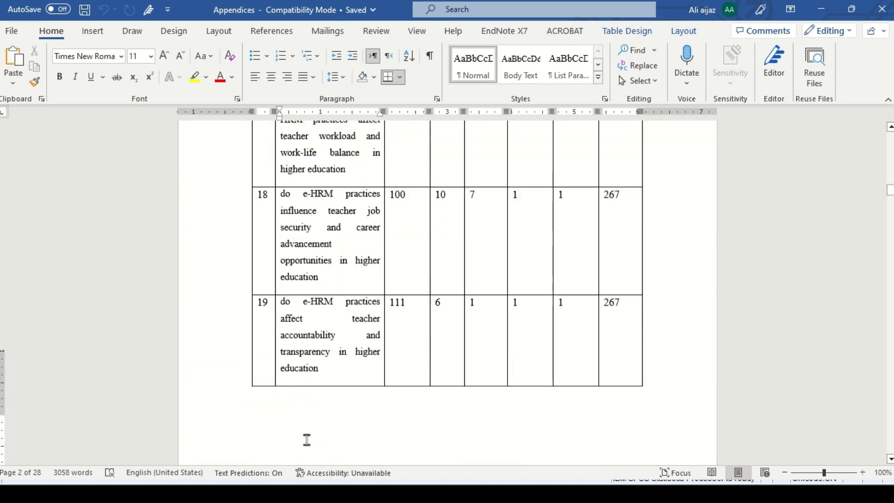
key(Down)
key(Down)
key(Down)
key(Down)
key(Down)
key(Down)
key(Down)
key(Down)
key(Down)
key(Down)
key(Down)
key(Down)
key(Down)
key(Down)
key(Down)
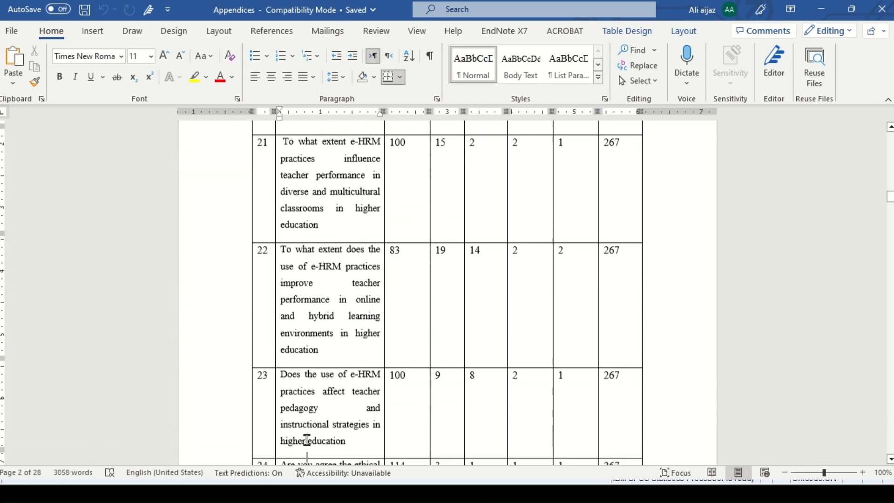
key(Down)
key(Down)
key(Down)
key(Down)
key(Down)
key(Down)
key(Down)
key(Down)
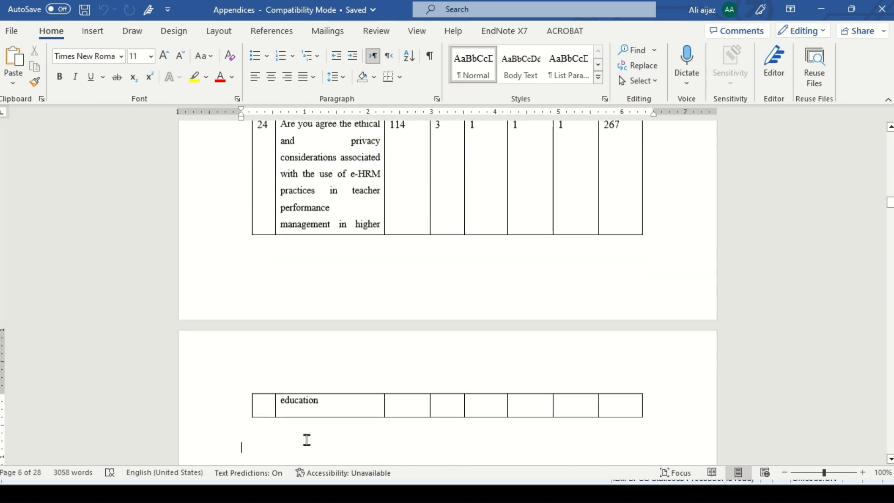
Step: Go back through the teacher performance questions to the start of Section II and examine its heading and answer scale
key(Up)
key(Up)
key(Up)
key(Up)
key(Up)
key(Up)
key(Up)
key(Up)
key(Up)
key(Up)
key(Up)
key(Up)
key(Up)
key(Up)
key(Up)
key(Up)
key(Up)
key(Up)
key(Up)
key(Up)
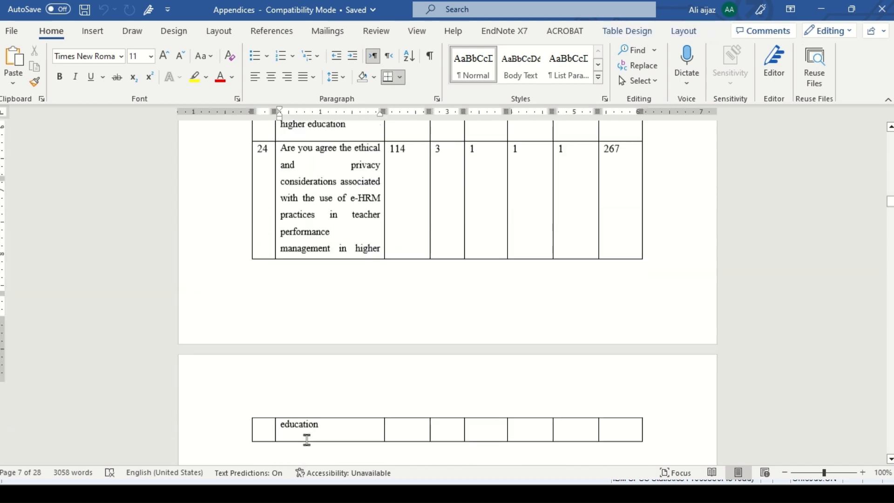
key(Up)
key(Up)
key(Up)
key(Up)
key(Up)
key(Up)
key(Up)
key(Up)
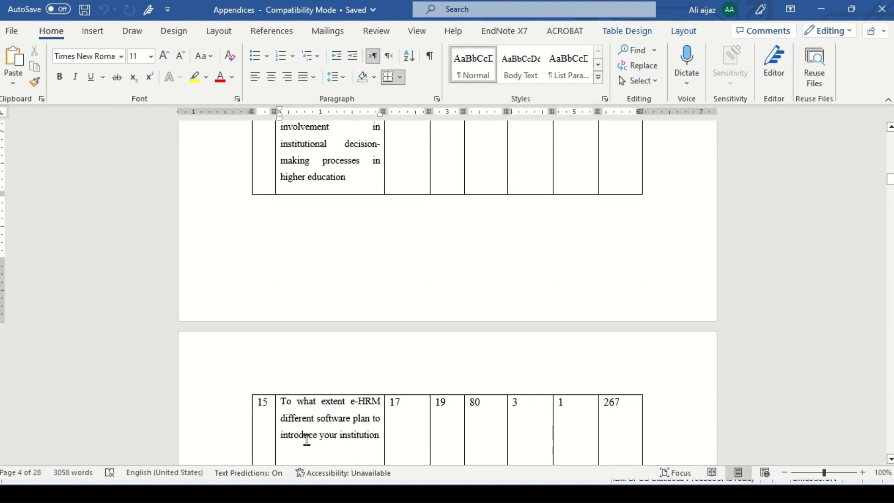
key(Up)
key(Up)
key(Up)
key(Up)
key(Up)
key(Up)
key(Up)
key(Up)
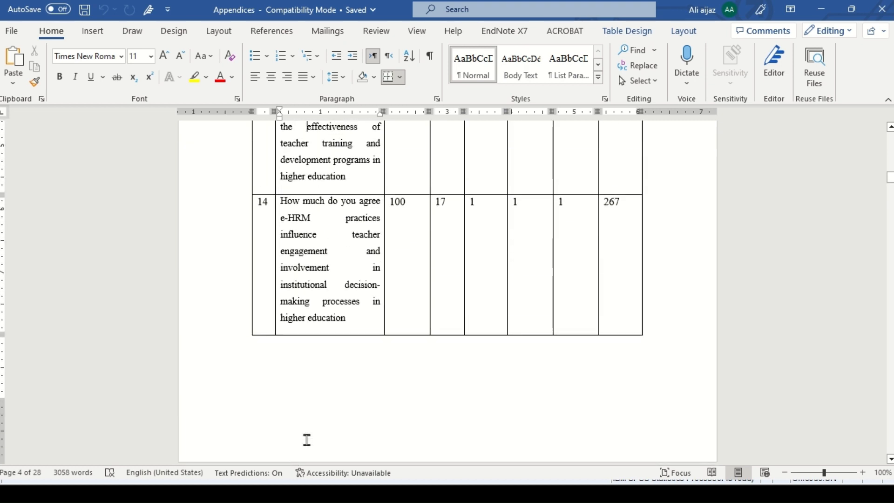
key(Up)
key(Up)
key(Up)
key(Up)
key(Up)
key(Up)
key(Up)
key(Up)
key(Up)
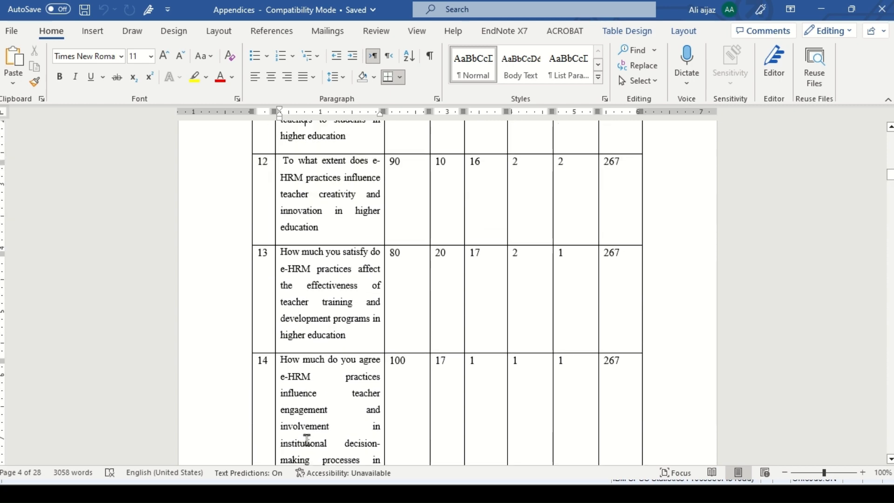
key(Up)
key(Up)
key(Up)
key(Up)
key(Up)
key(Up)
key(Up)
key(Up)
key(Up)
key(Up)
key(Up)
key(Up)
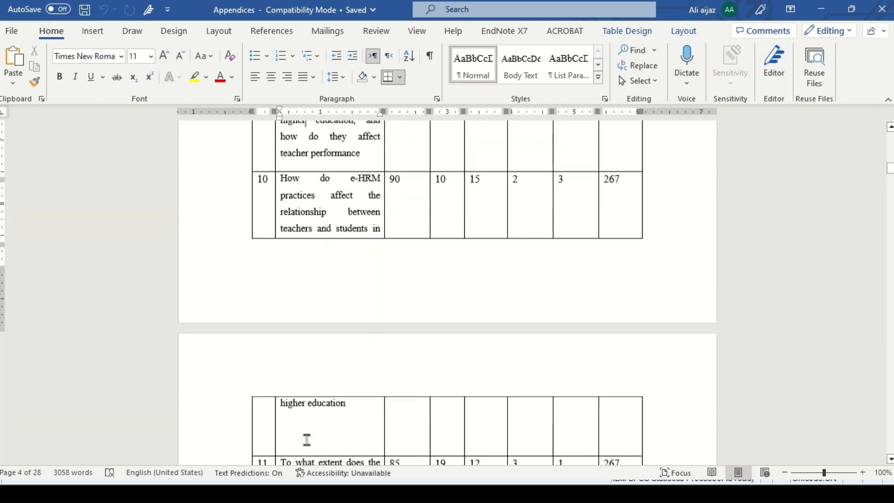
key(Up)
key(Up)
key(Up)
key(Up)
key(Up)
key(Up)
key(Up)
key(Up)
key(Up)
key(Up)
key(Up)
key(Up)
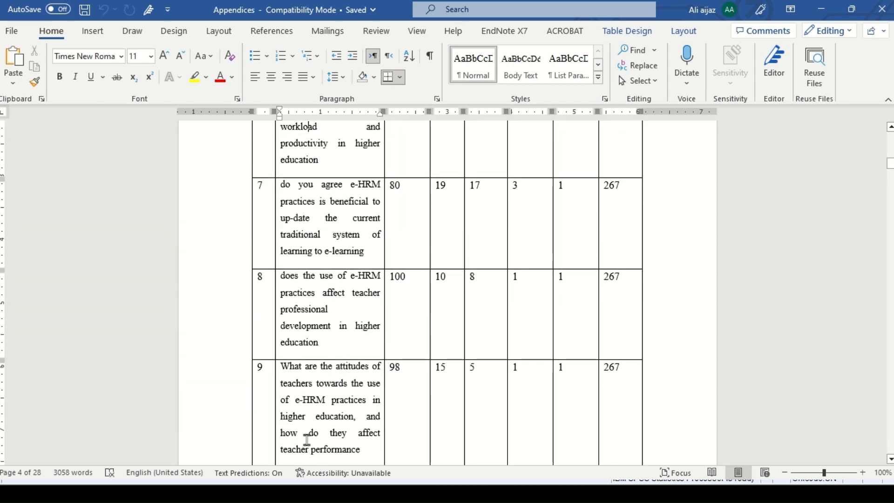
key(Up)
key(Up)
key(Up)
key(Up)
key(Up)
key(Up)
key(Up)
key(Up)
key(Up)
key(Up)
key(Up)
key(Up)
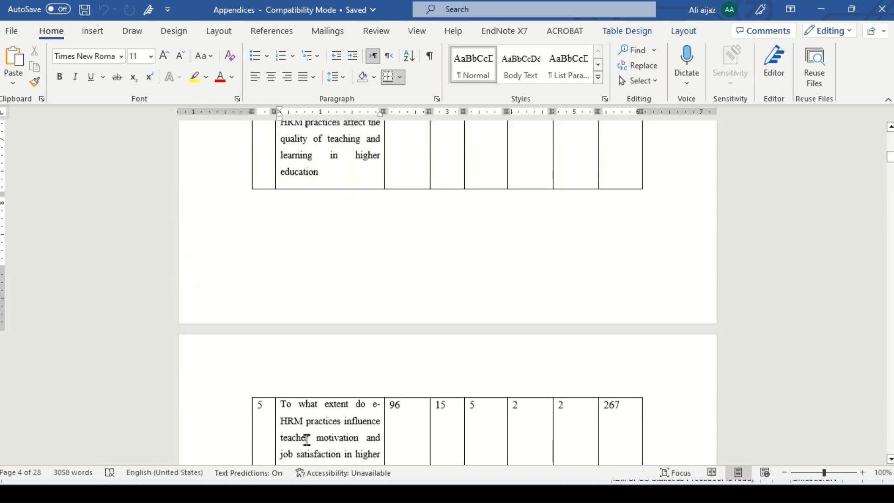
key(Up)
key(Up)
key(Up)
key(Up)
key(Up)
key(Up)
key(Up)
key(Up)
key(Up)
key(Up)
key(Up)
key(Up)
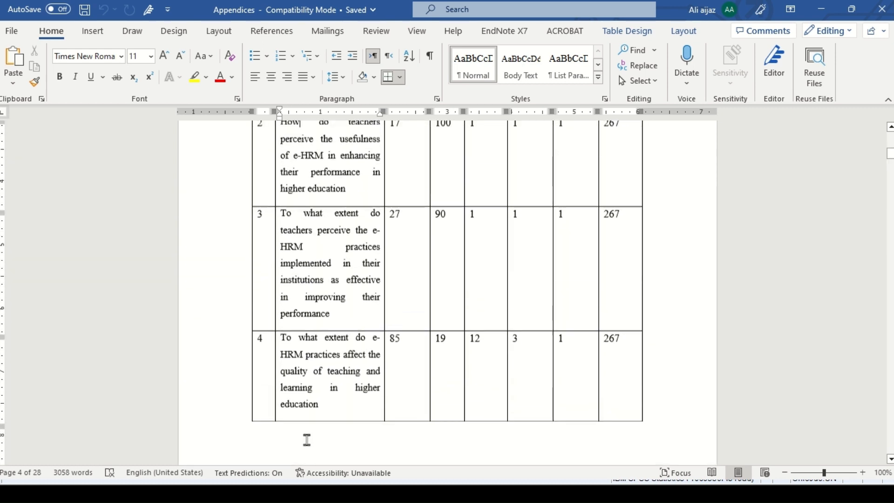
key(Up)
key(Up)
key(Up)
key(Up)
key(Up)
key(Up)
key(Up)
key(Up)
key(Up)
key(Up)
key(Up)
key(Up)
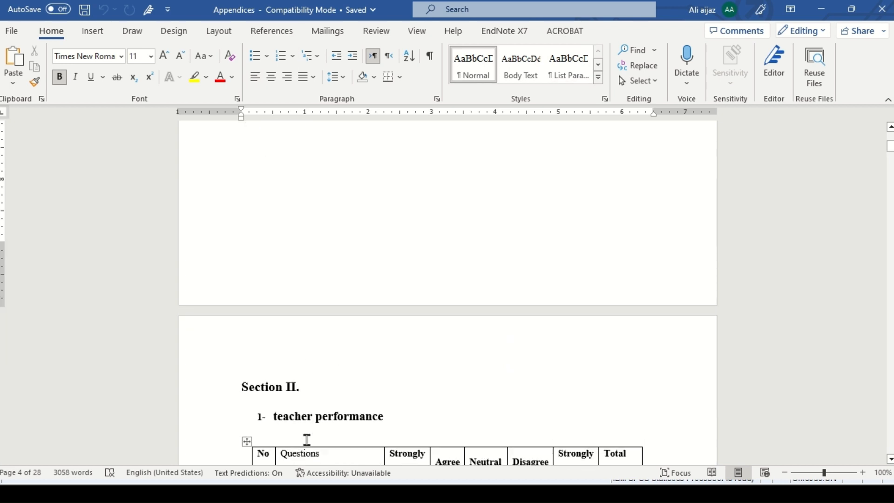
key(Up)
key(Up)
scroll(307, 439, down, 3)
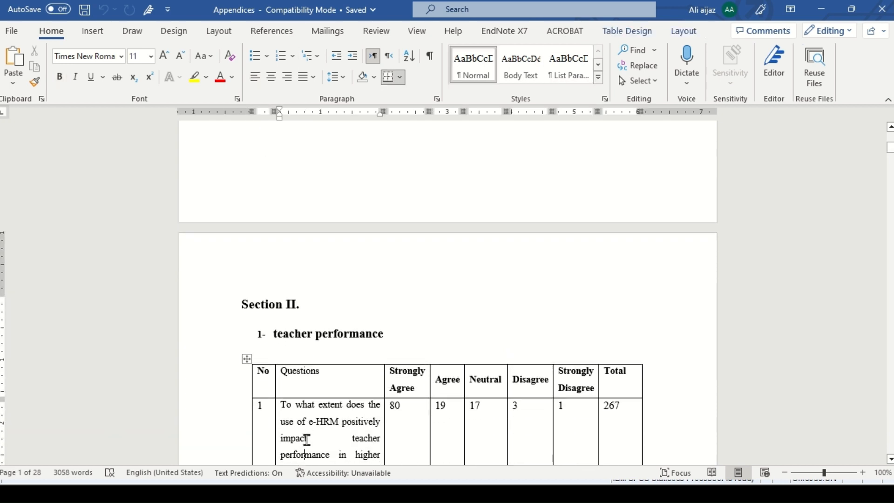
triple_click(280, 338)
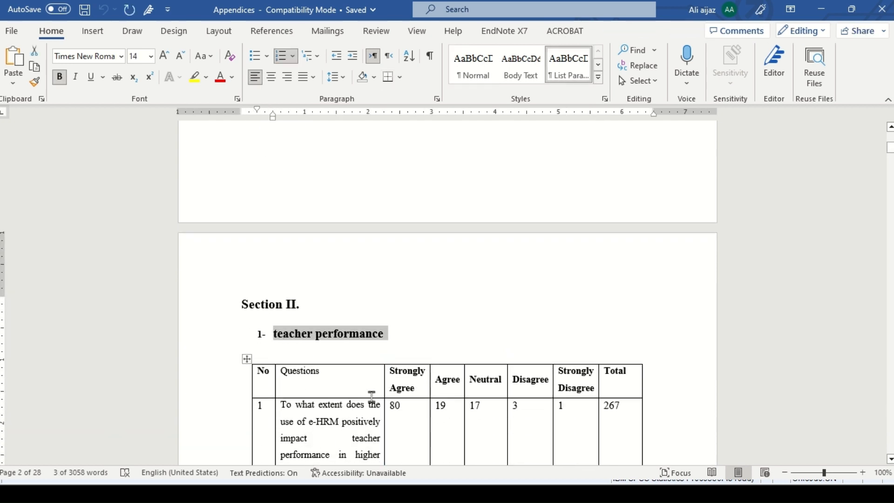
click(450, 371)
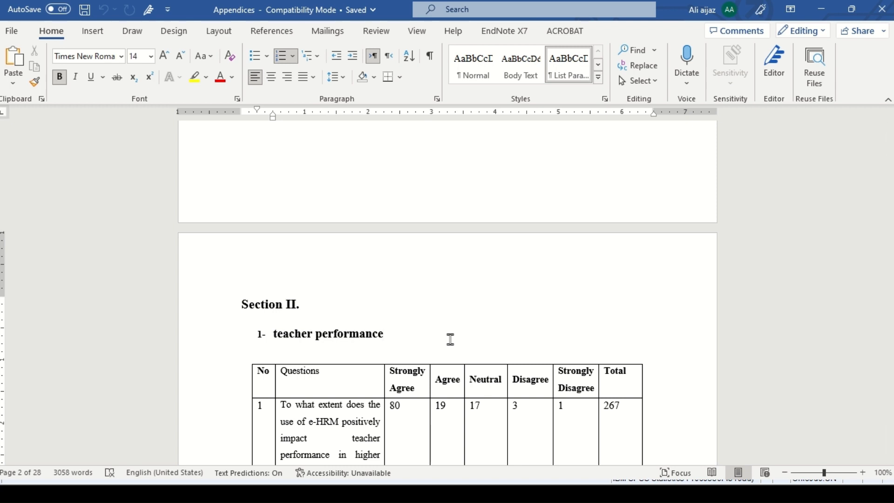
Step: Switch to SPSS and create a fourth variable named tp1 for the first teacher performance question
key(alt)
key(alt+Tab)
key(alt+Tab)
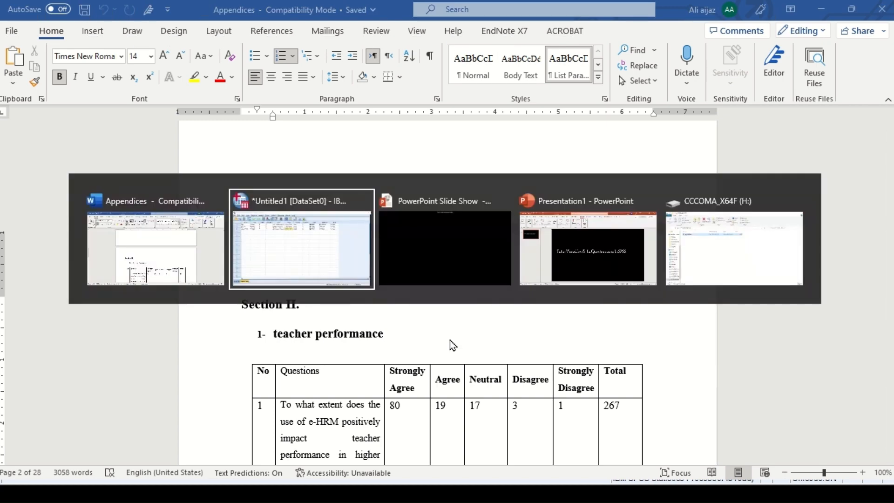
click(292, 244)
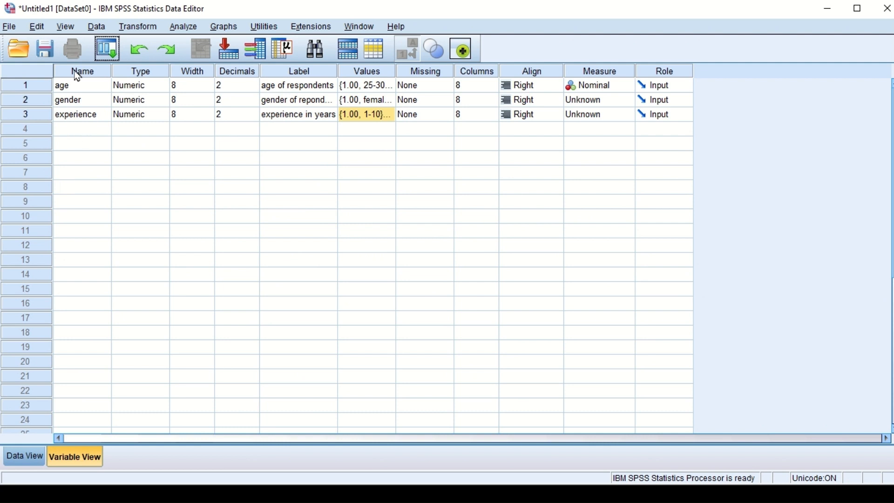
click(71, 133)
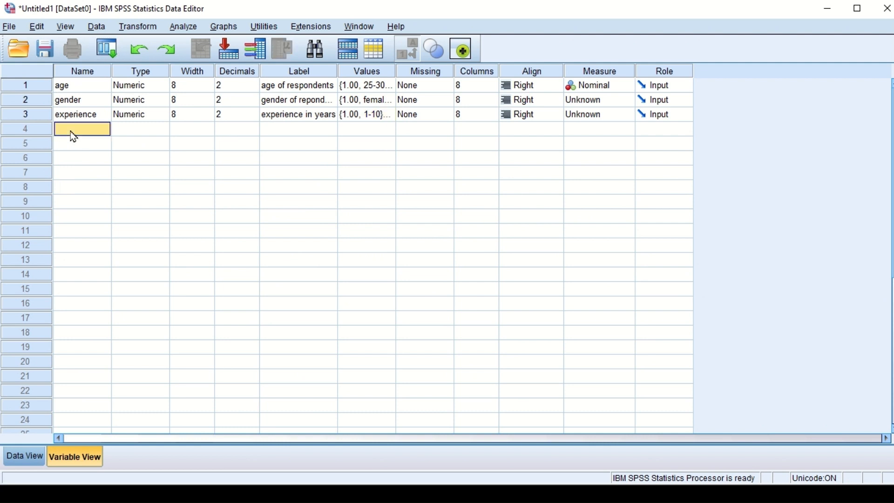
text(tp1)
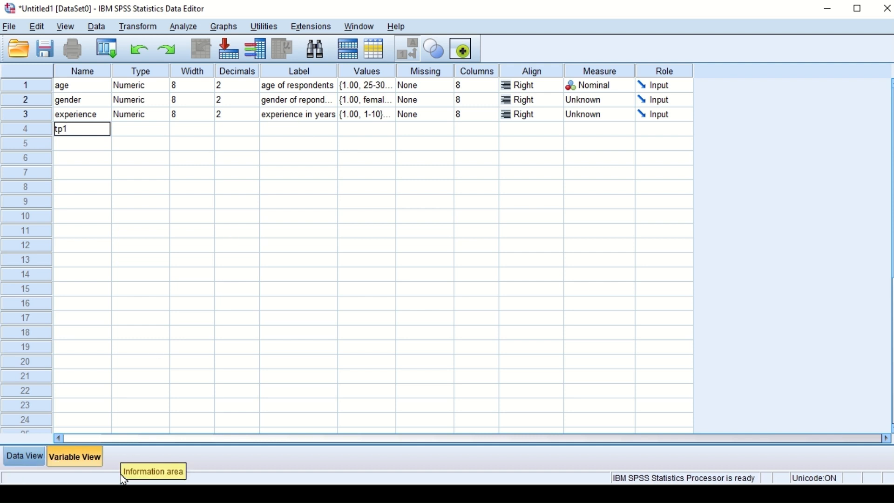
Step: Switch to the Word questionnaire and copy the text of the first teacher performance question
key(alt+Tab)
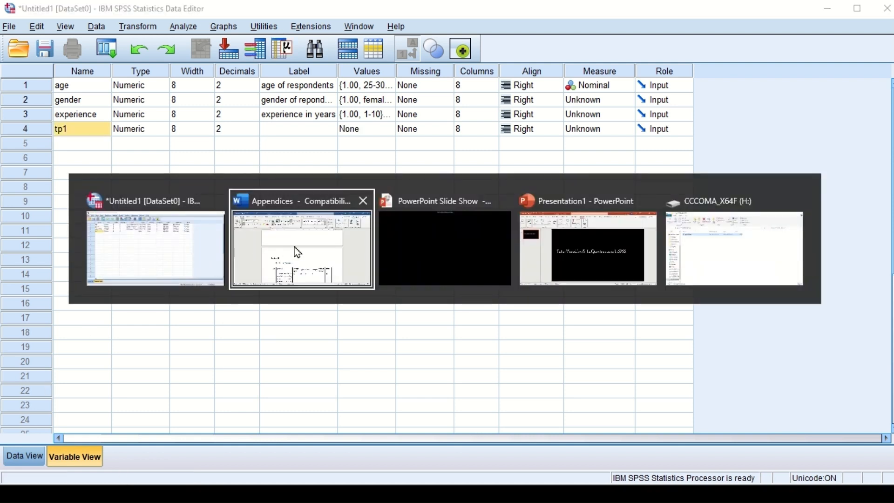
click(295, 249)
scroll(734, 339, down, 2)
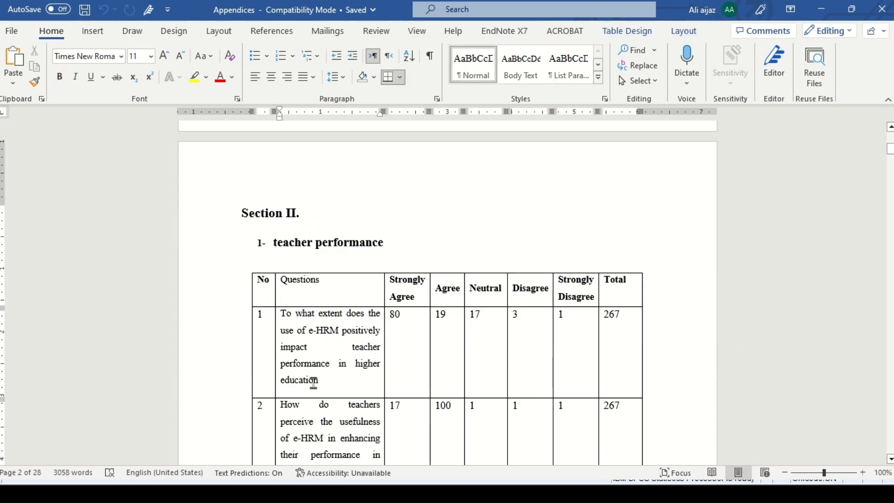
drag(326, 384, 283, 325)
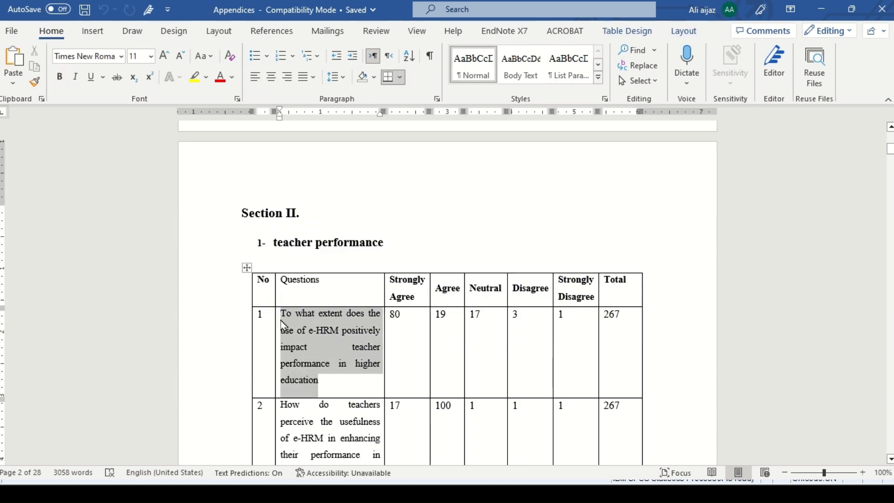
Step: Switch back to SPSS, paste the copied question as the label of tp1 and widen the Label column
key(alt+Tab)
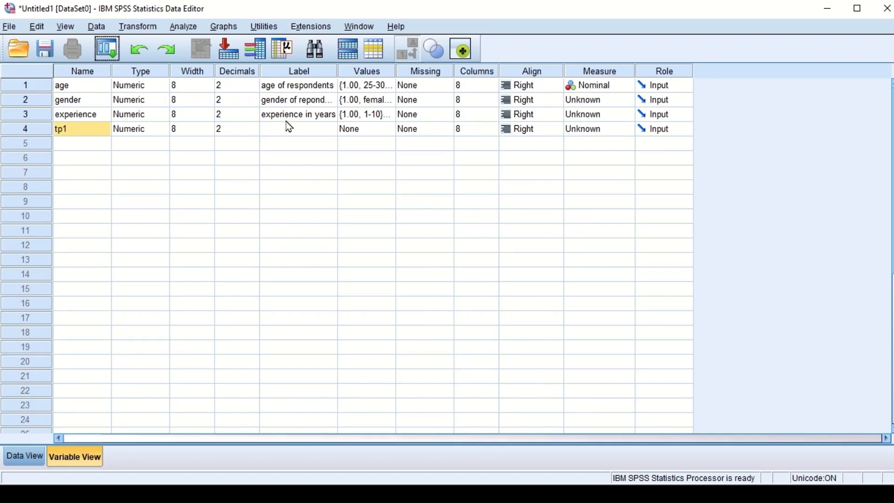
click(289, 129)
key(ctrl+v)
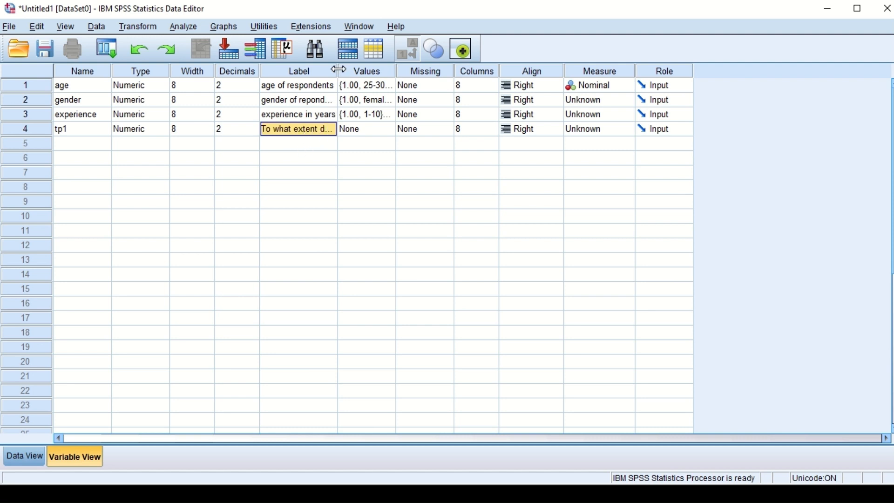
drag(338, 70, 426, 87)
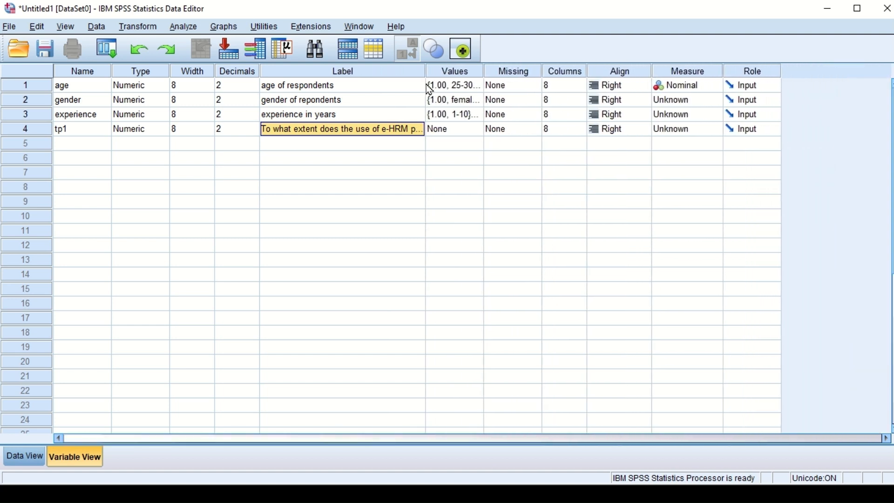
Step: Open the value labels of tp1, check the answer scale in the Word questionnaire and add 1 = "strongly agree"
click(460, 133)
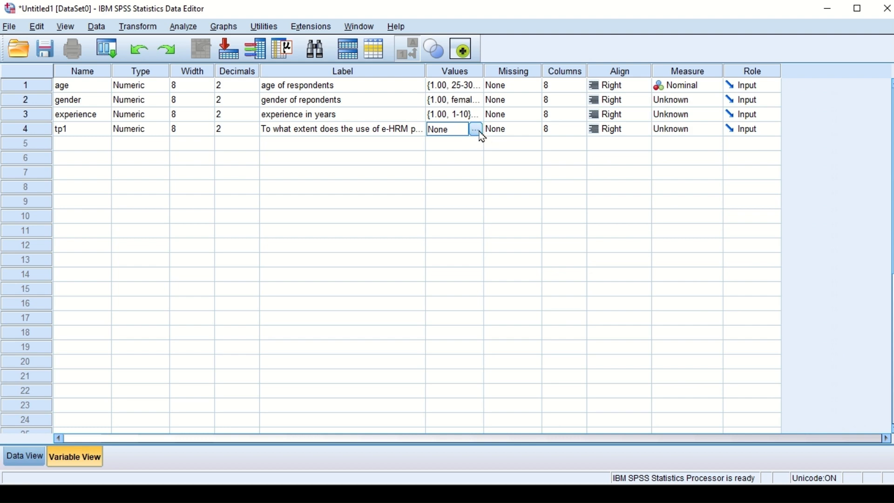
click(476, 130)
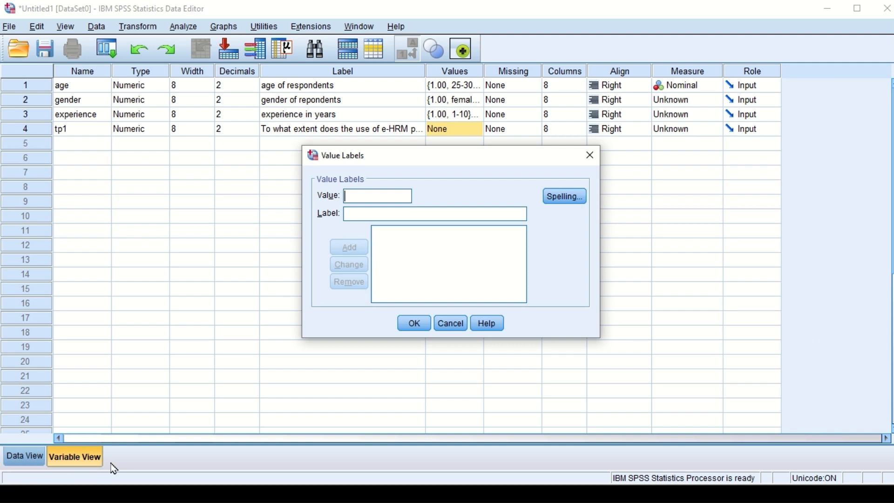
key(alt+Tab)
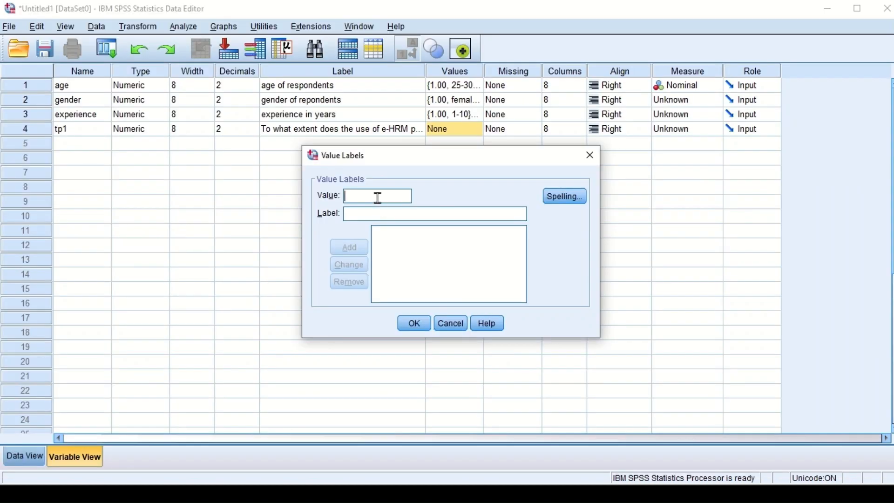
text(1)
click(377, 215)
text(strongly agree)
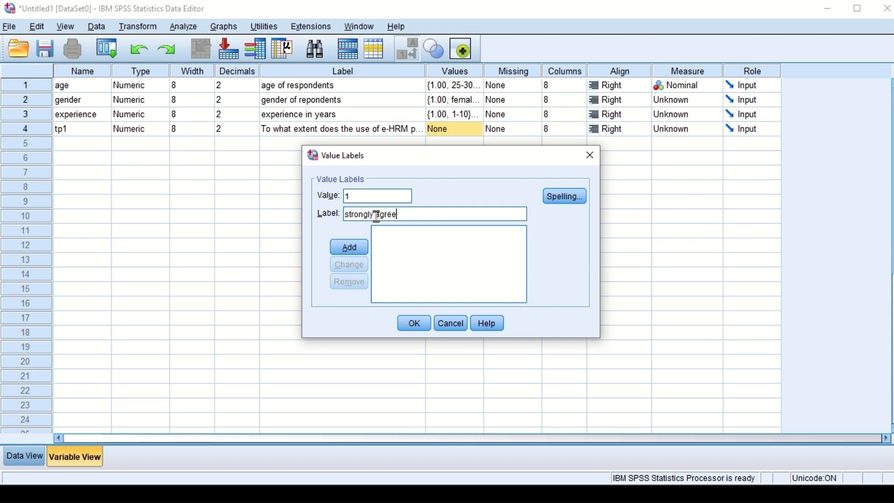
click(353, 252)
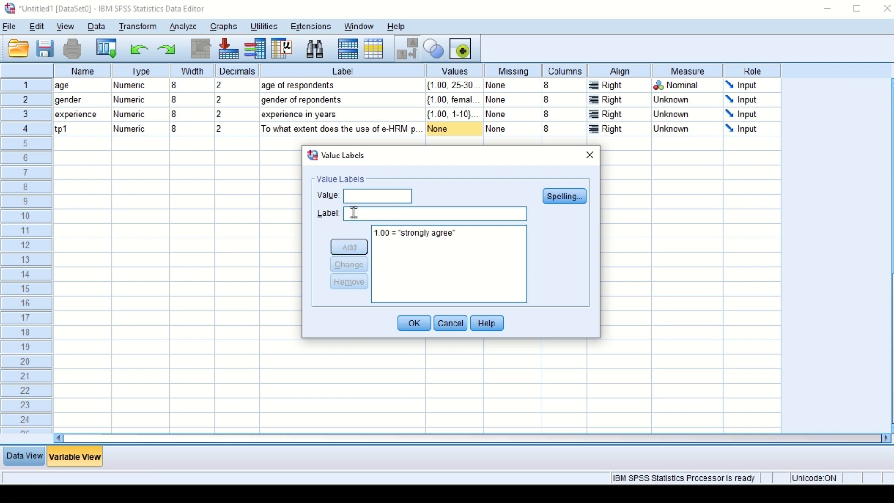
Step: Add the value labels 2 = "agree" and 3 = "neutral" to tp1
click(363, 199)
text(2)
text(a)
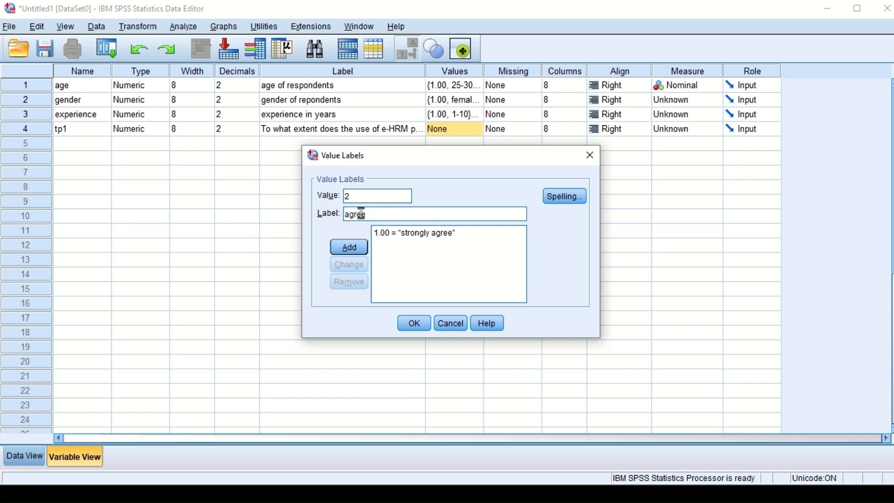
text(gree)
click(350, 251)
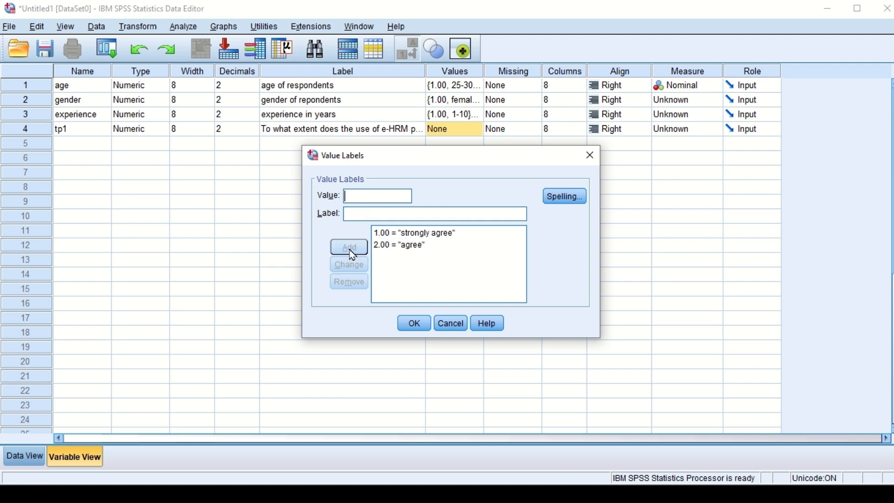
click(368, 215)
text(neutral)
click(349, 248)
Step: Check the next scale option in the Word questionnaire and add the value label 4 = "disagree" to tp1
text(4)
key(alt+Tab)
key(alt+Tab)
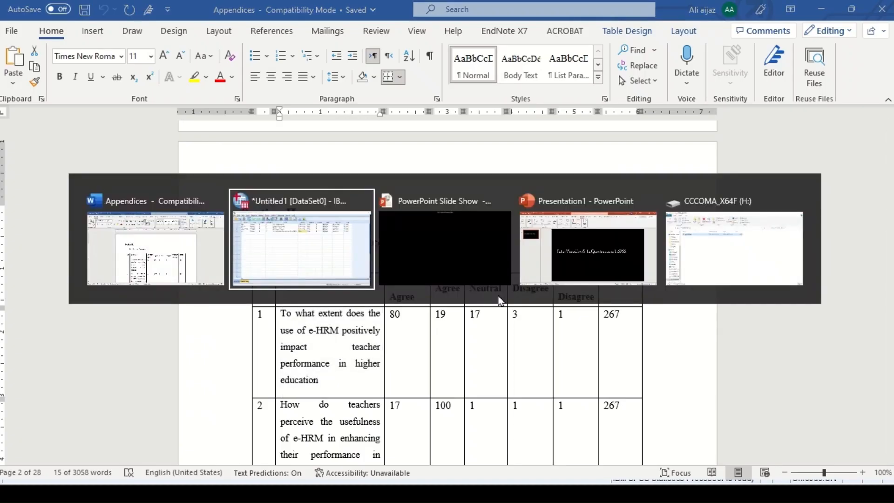
click(345, 240)
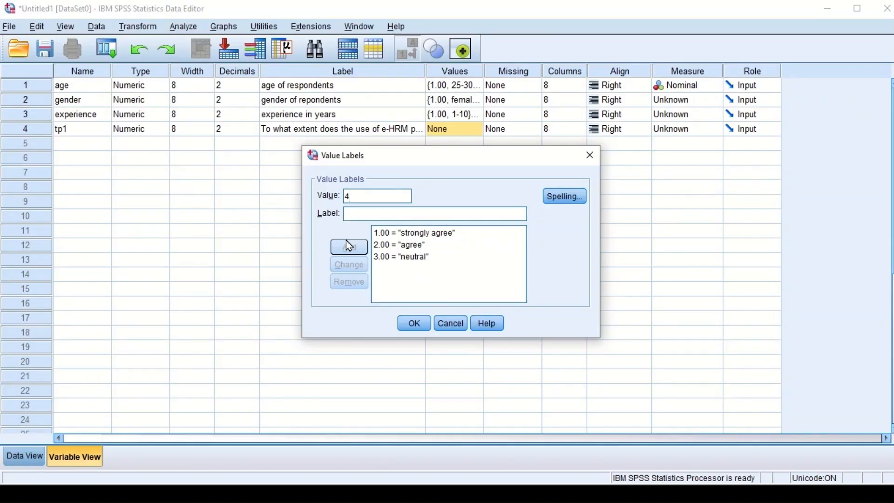
click(365, 219)
text(d)
key(BackSpace)
key(BackSpace)
text(ee)
click(357, 246)
Step: Add the value label 5 = "strongly disagree" to tp1, apply the labels and check the complete list
text(5)
click(370, 214)
text(strong)
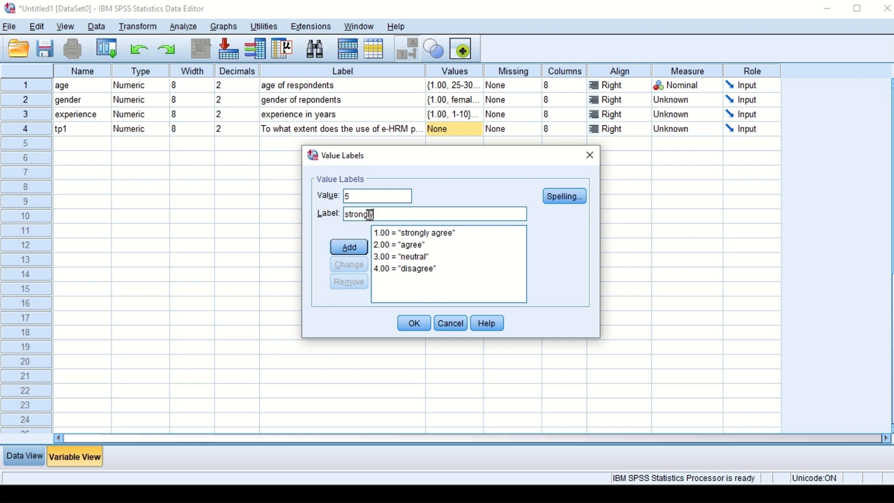
text(ly disagree)
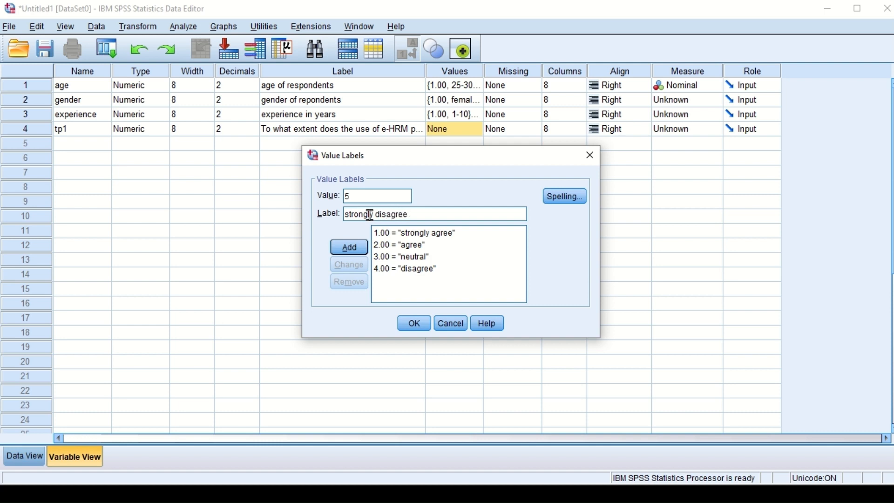
click(350, 249)
click(413, 326)
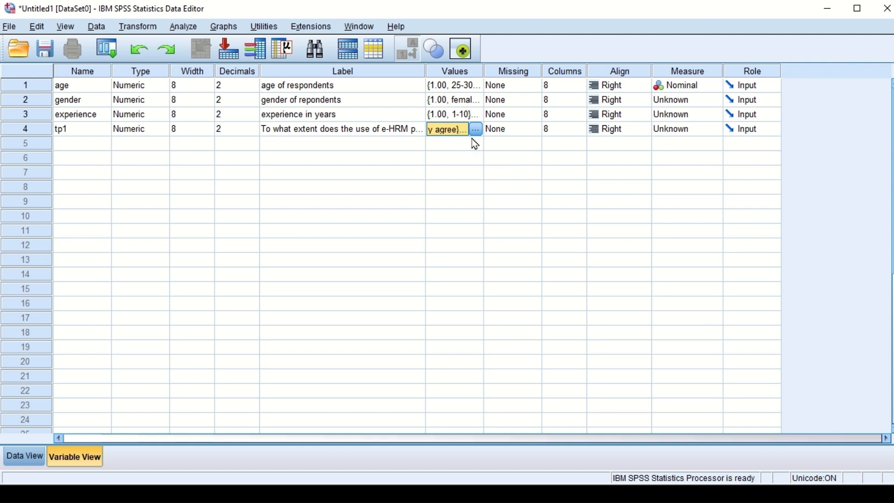
click(477, 133)
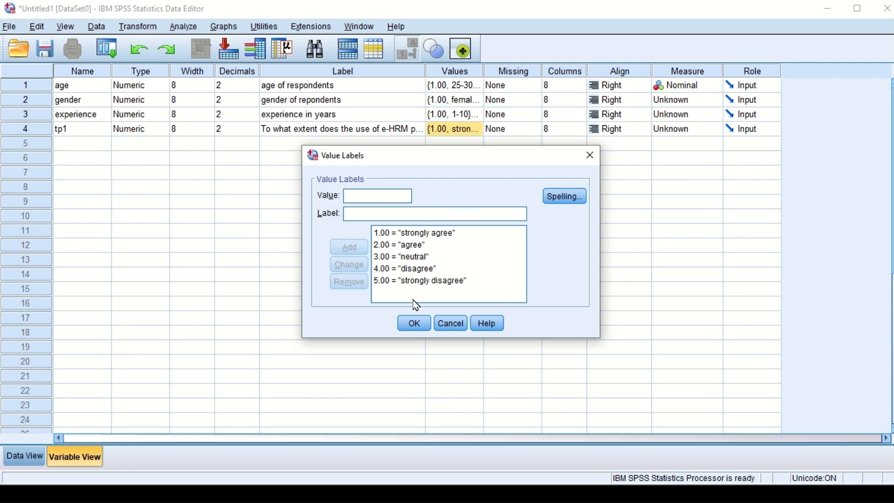
click(413, 324)
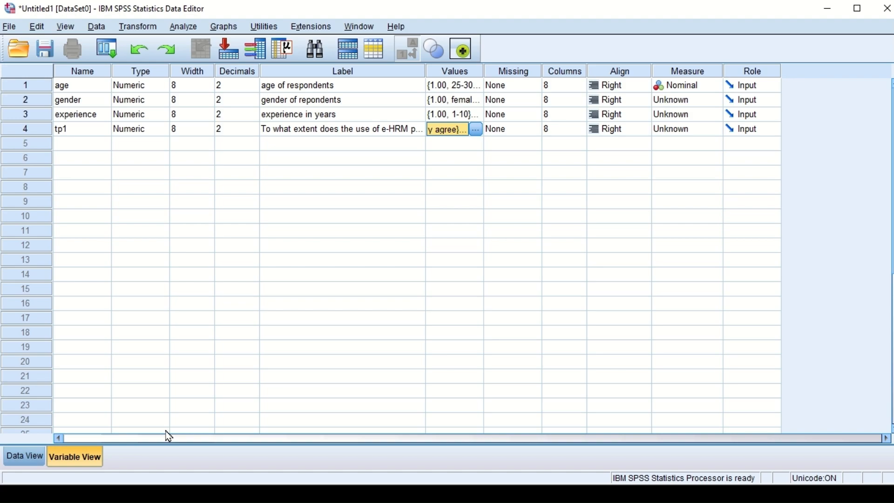
Step: Copy the text of the second teacher performance question from the Word questionnaire and return to SPSS
drag(346, 302, 284, 245)
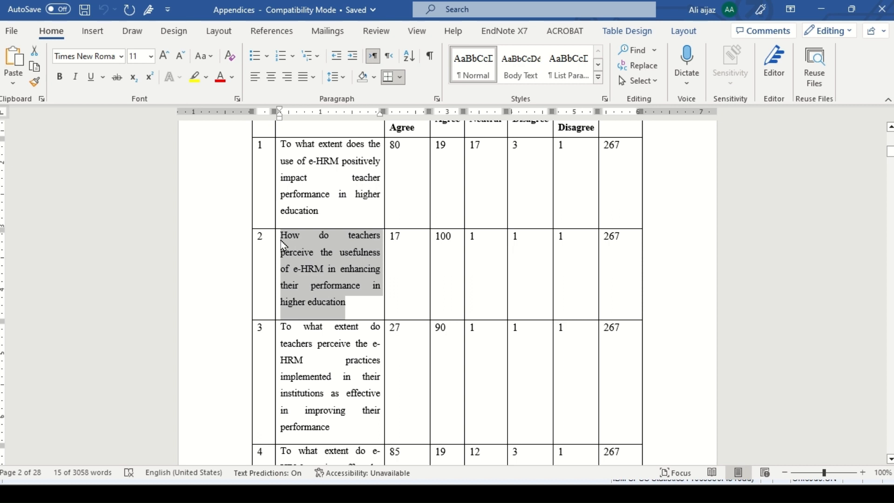
key(alt+Tab)
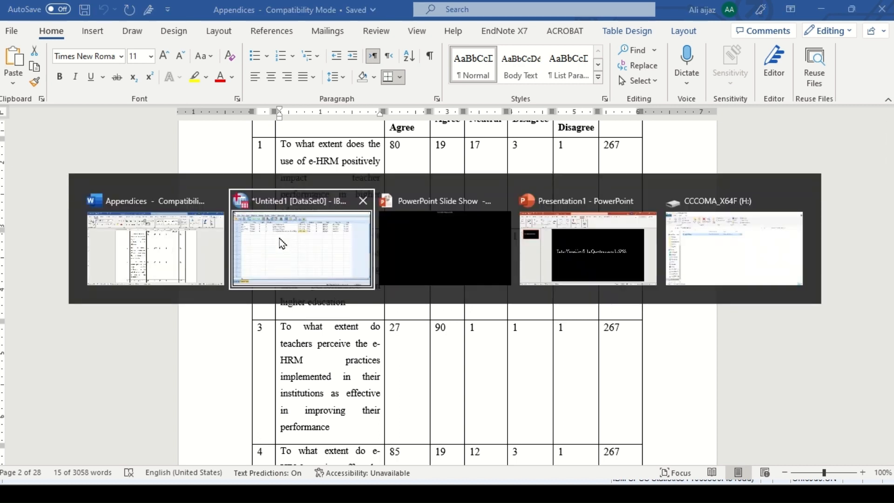
click(282, 245)
Step: Create a fifth variable named tp2 and paste the copied question as its label
click(83, 148)
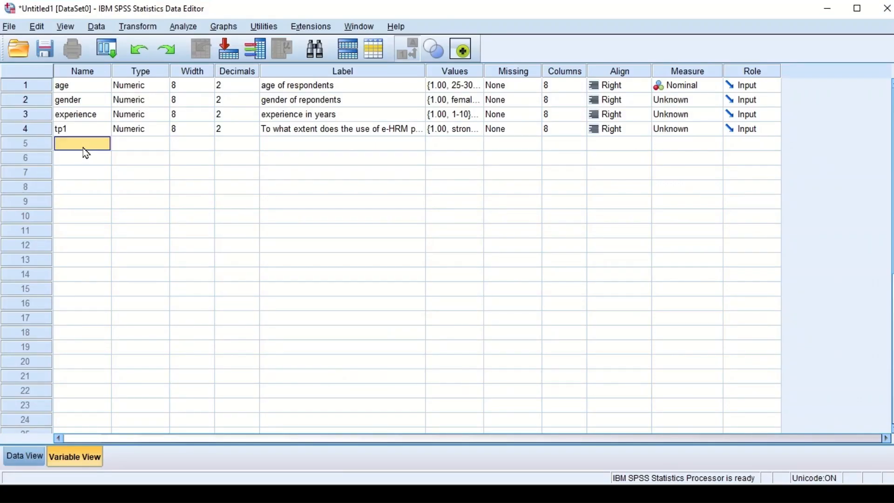
text(tp2)
click(310, 148)
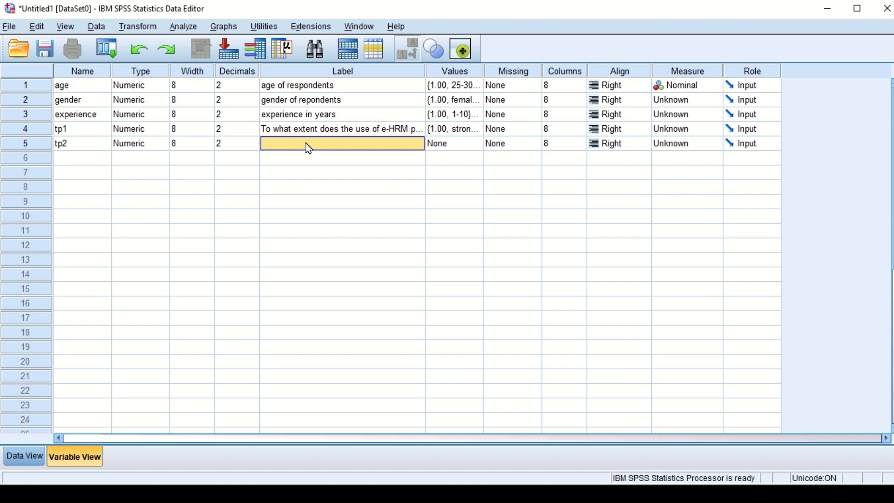
key(ctrl+v)
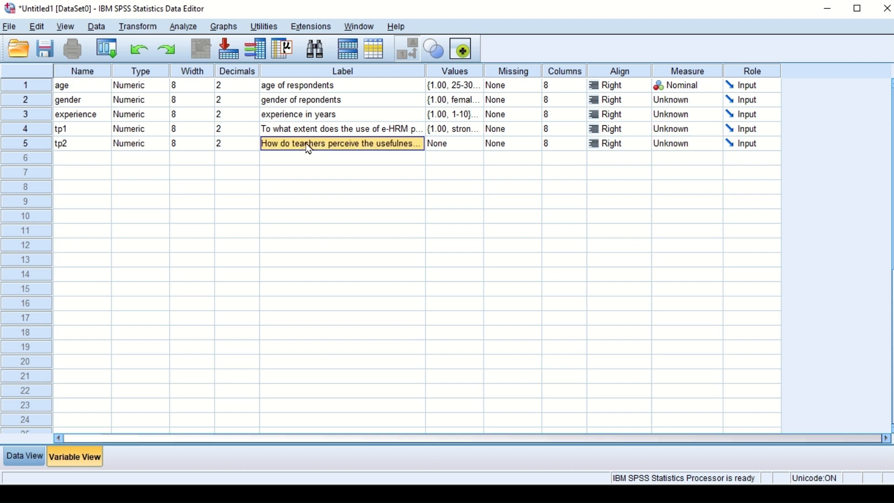
Step: Copy the value labels of tp1 and paste them into tp2
click(447, 150)
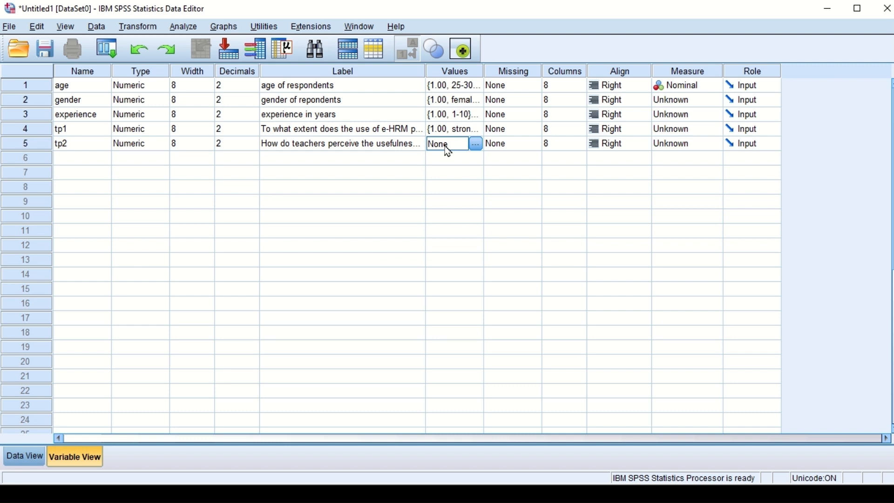
click(452, 132)
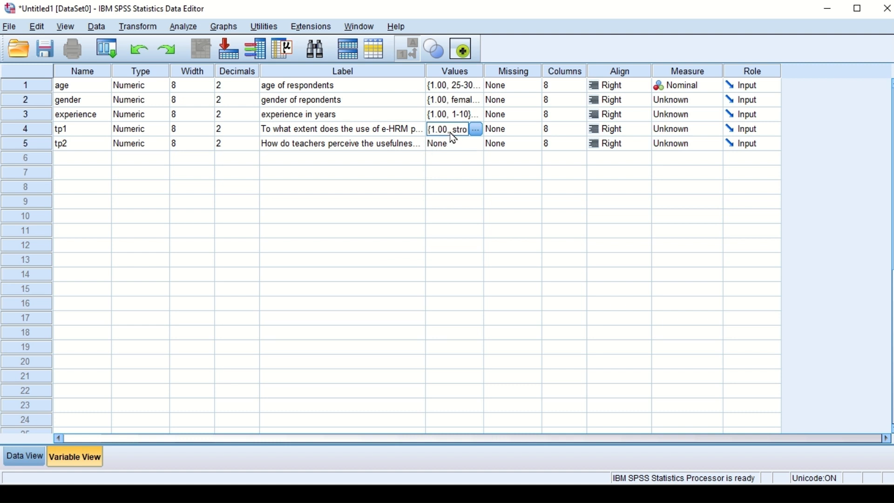
right_click(449, 132)
click(467, 144)
right_click(455, 143)
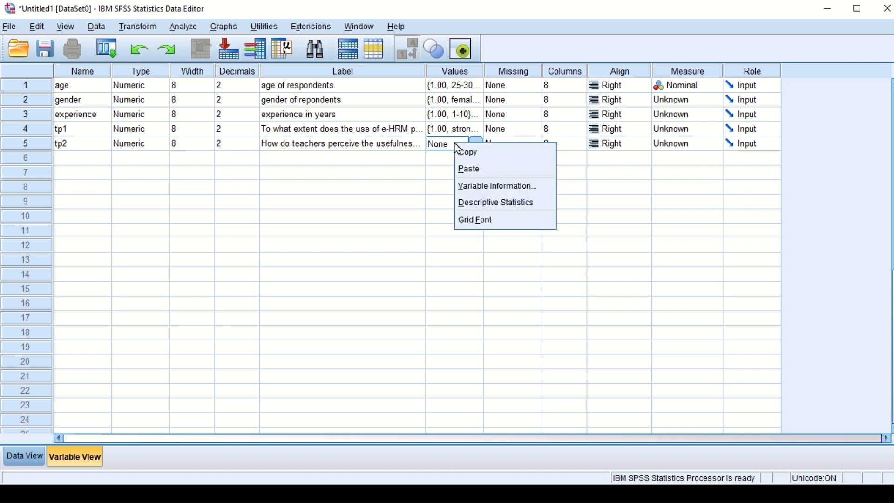
click(469, 171)
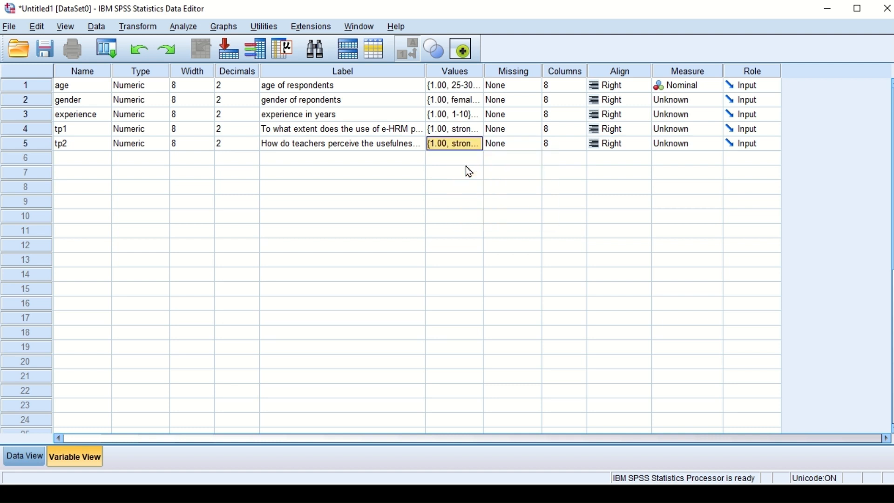
Step: Create a sixth variable named tp3, copy the third teacher performance question from the Word questionnaire and return to SPSS
click(88, 161)
text(t)
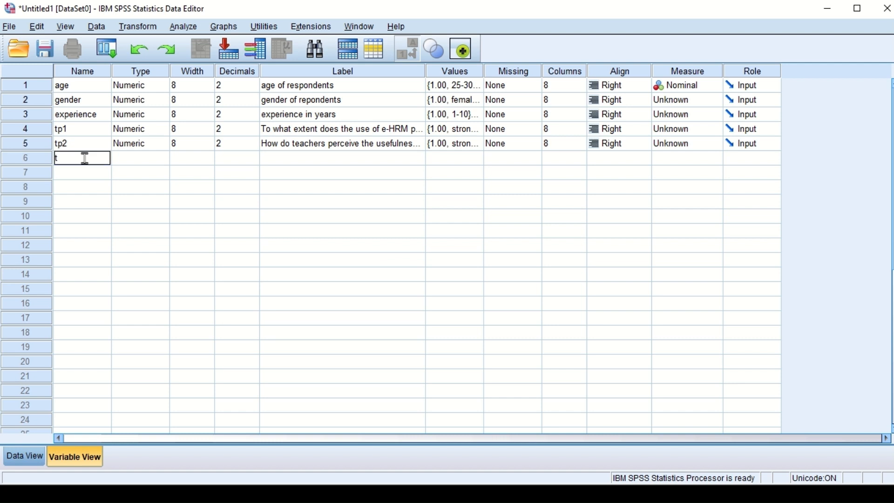
text(p3)
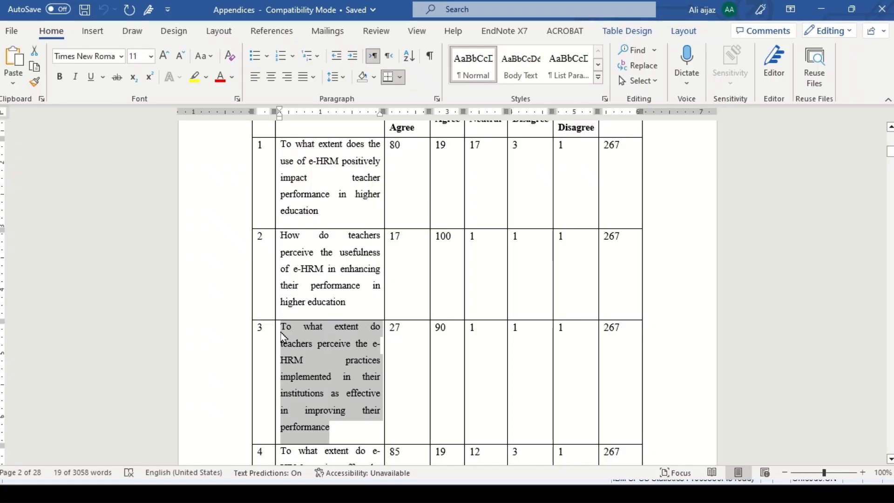
key(alt+Tab)
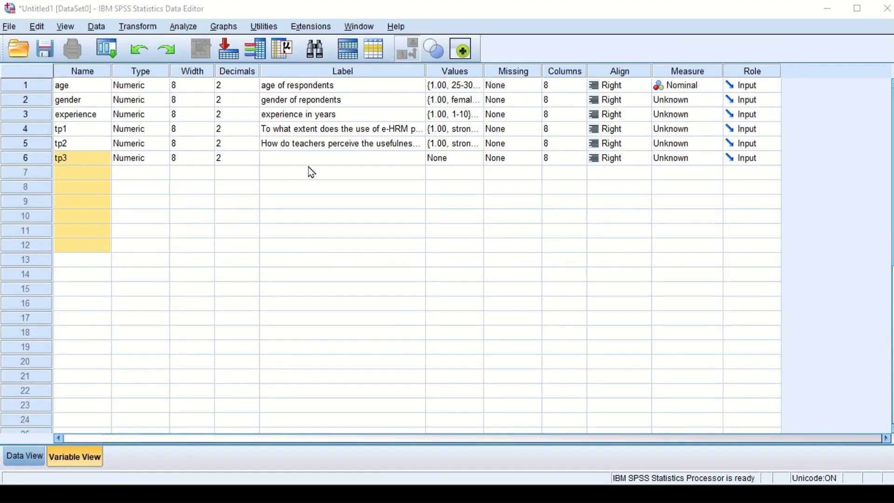
Step: Paste the copied question as the label of tp3 and copy the value labels of tp2 into tp3
click(307, 159)
key(ctrl+v)
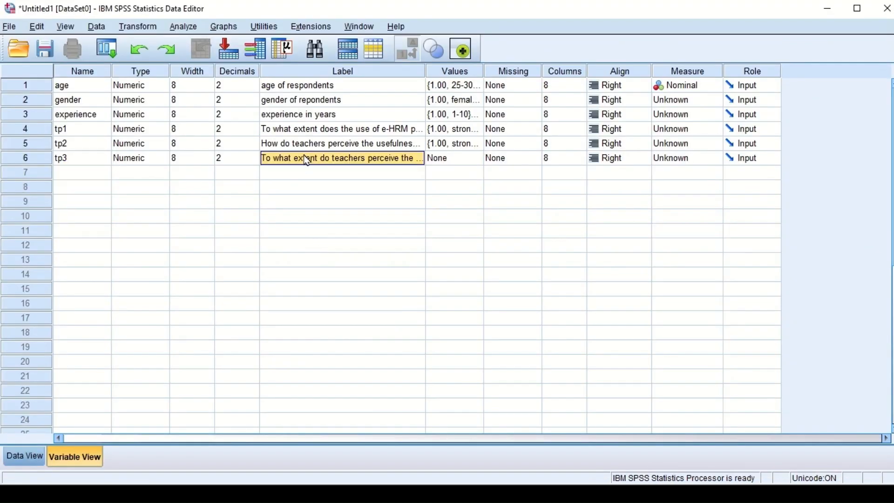
click(445, 162)
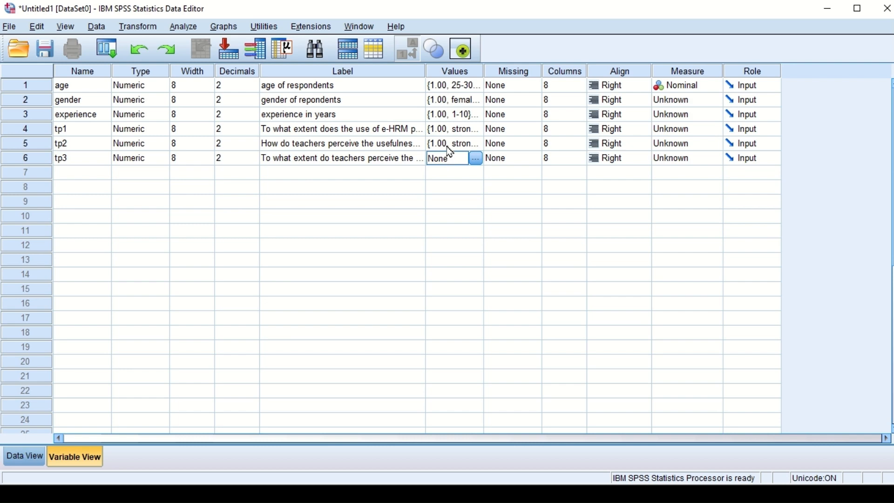
click(449, 149)
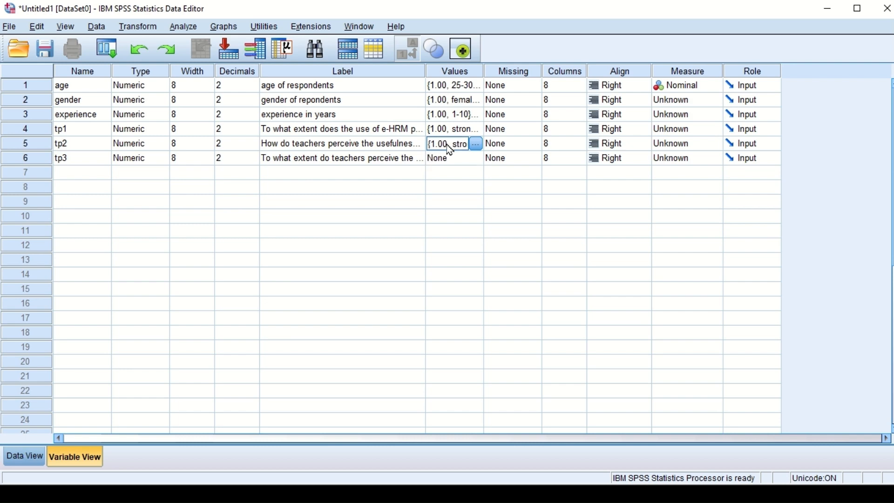
right_click(446, 145)
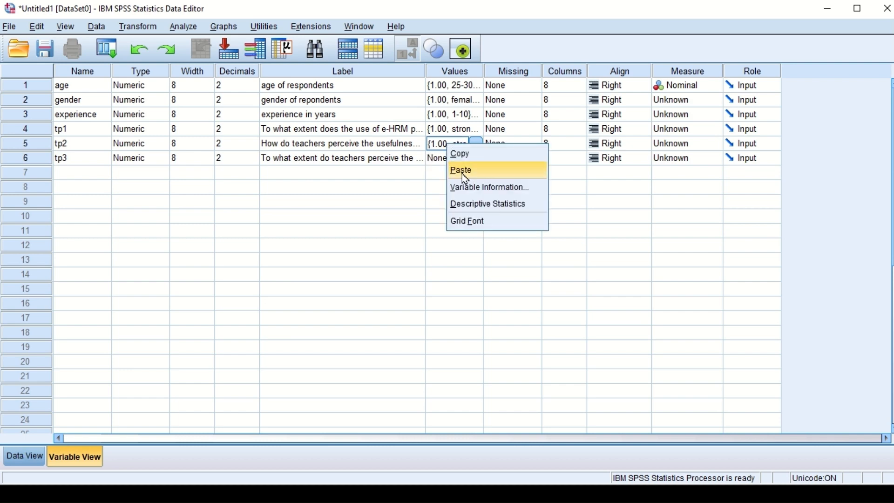
click(467, 156)
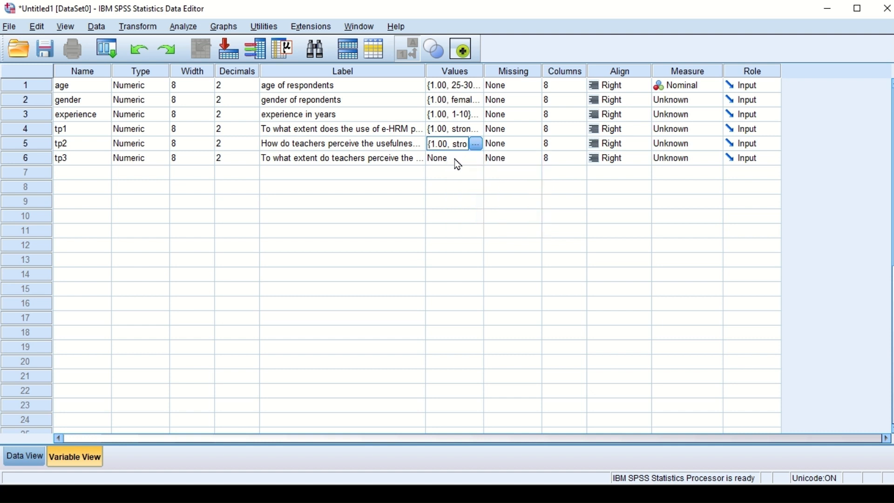
right_click(454, 158)
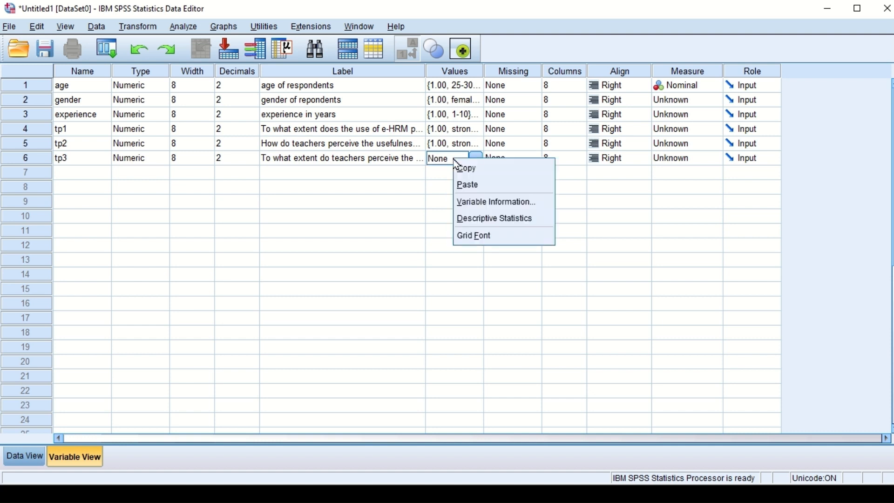
click(467, 185)
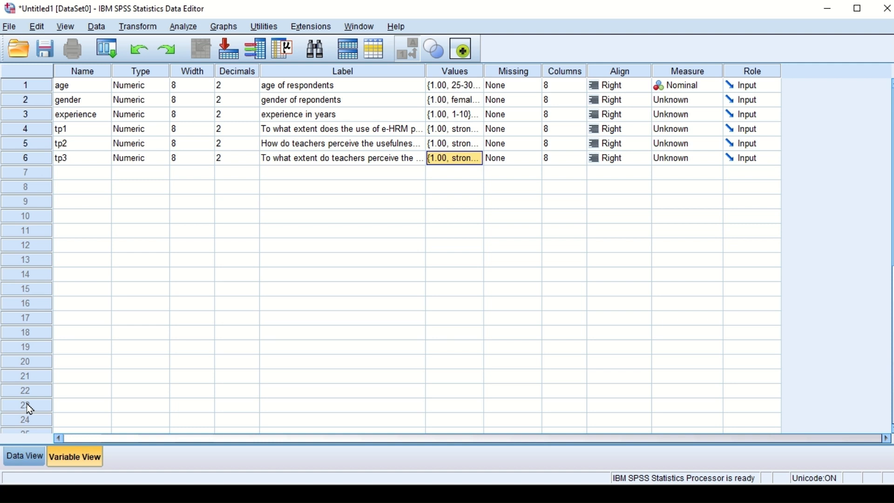
Step: Switch to the Word questionnaire, copy the first question of the "planning and Development" section and return to SPSS
key(alt+Tab)
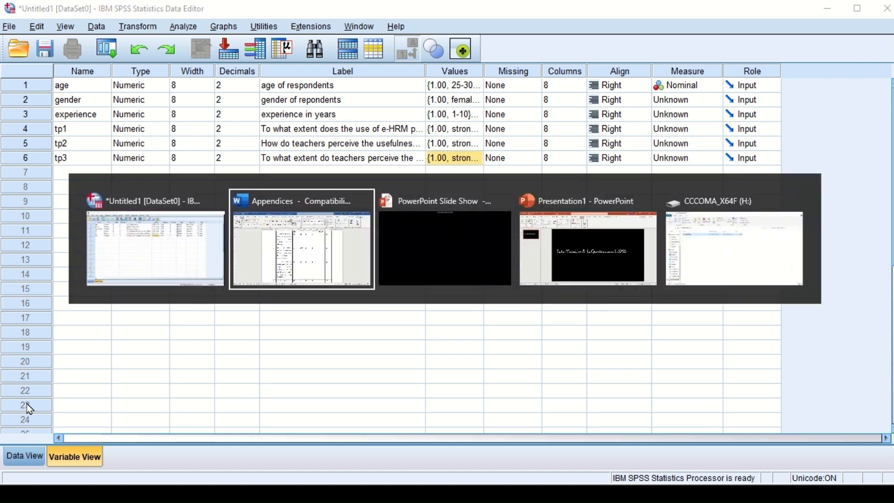
click(295, 235)
click(312, 367)
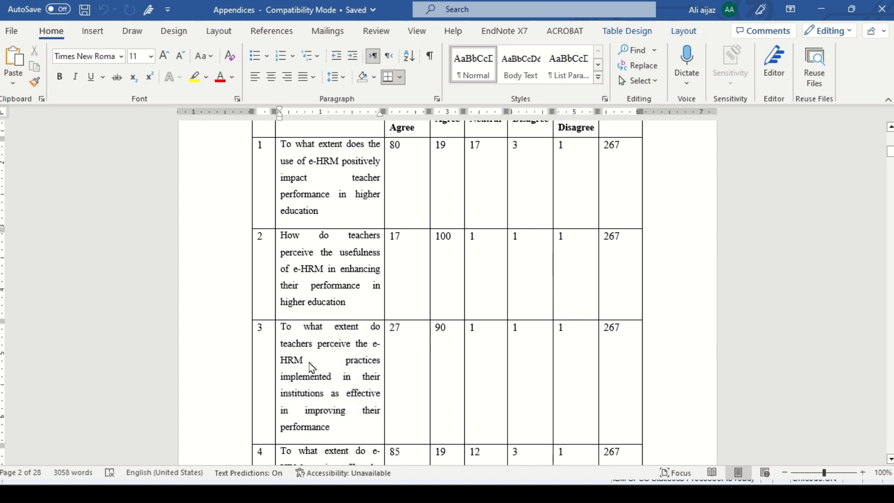
scroll(311, 367, down, 7)
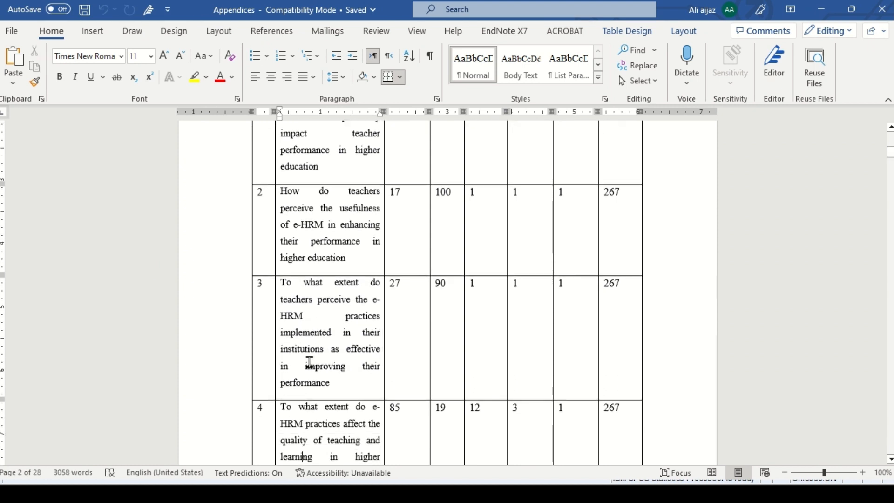
scroll(310, 361, down, 5)
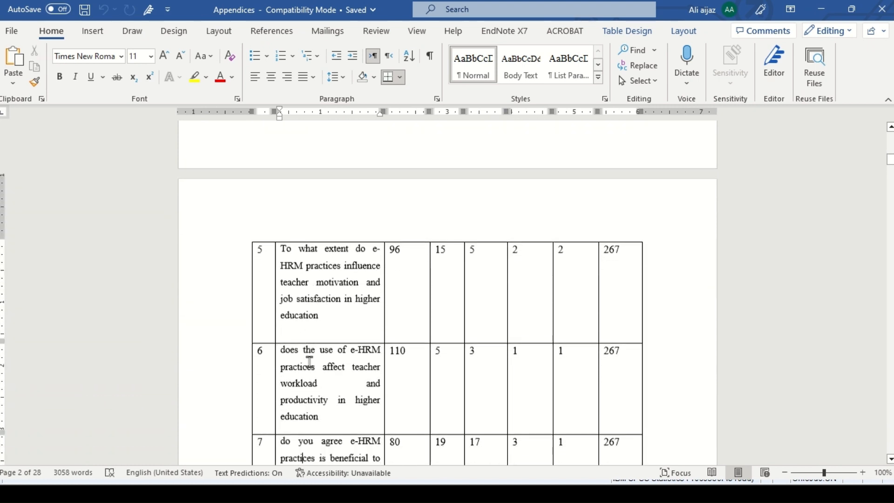
scroll(310, 362, down, 5)
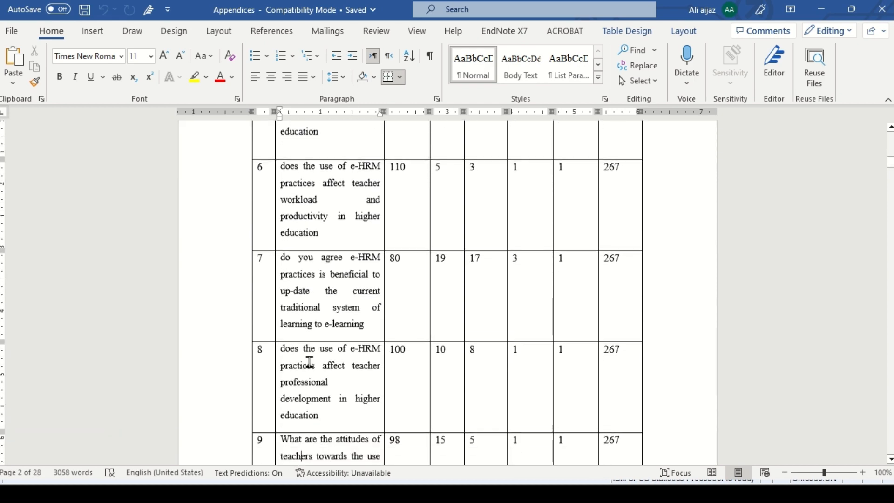
scroll(309, 362, down, 15)
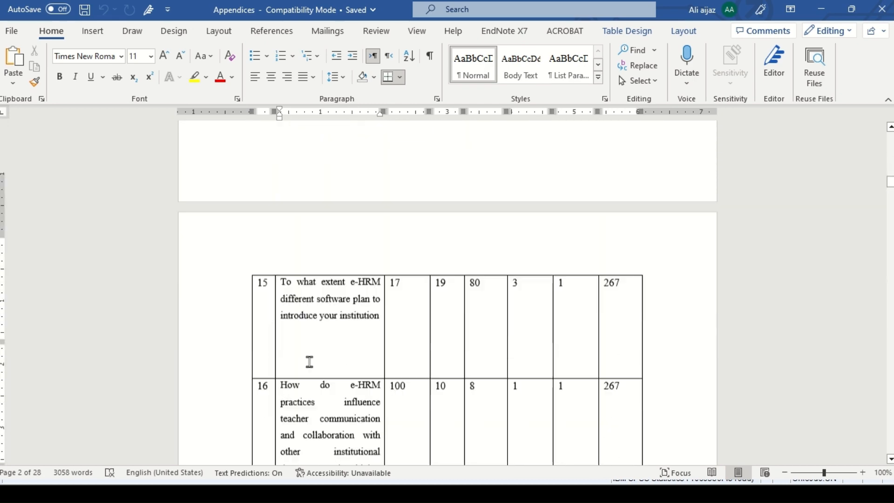
scroll(309, 362, down, 15)
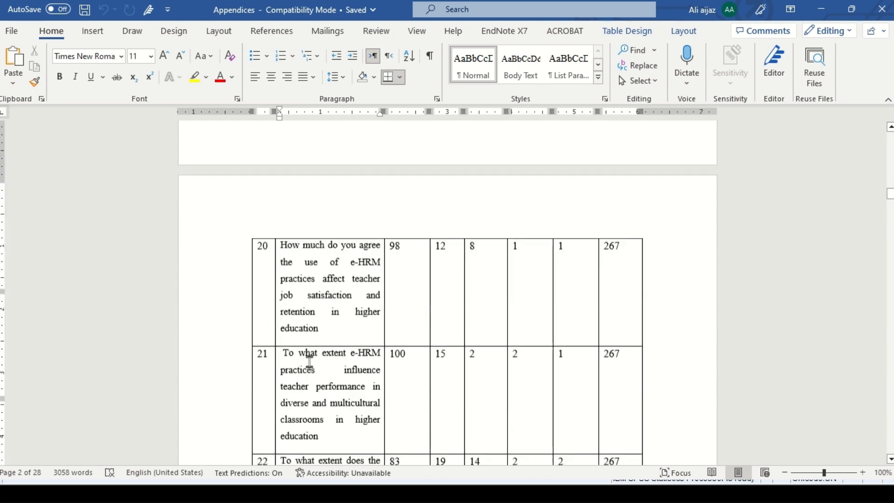
scroll(309, 362, down, 8)
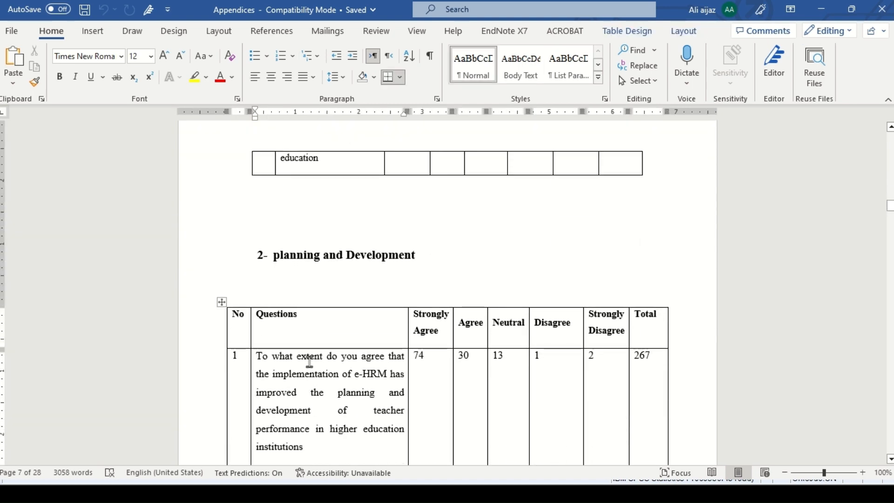
scroll(310, 362, down, 2)
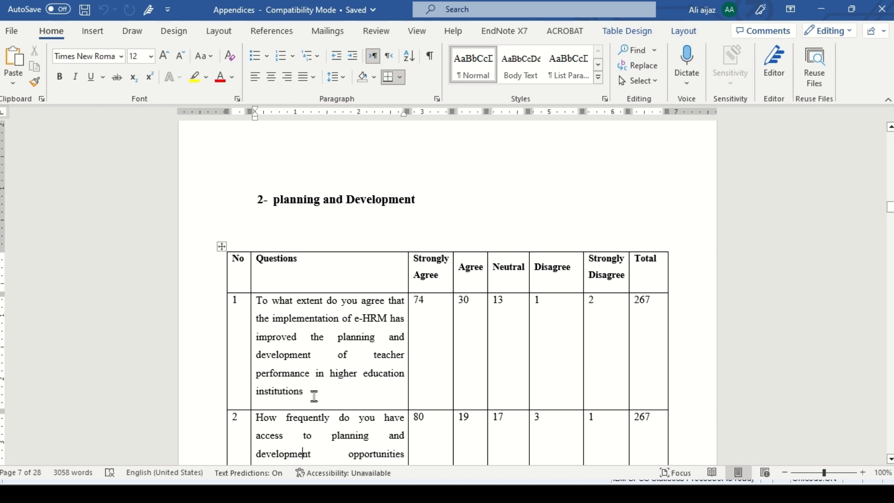
drag(315, 396, 259, 308)
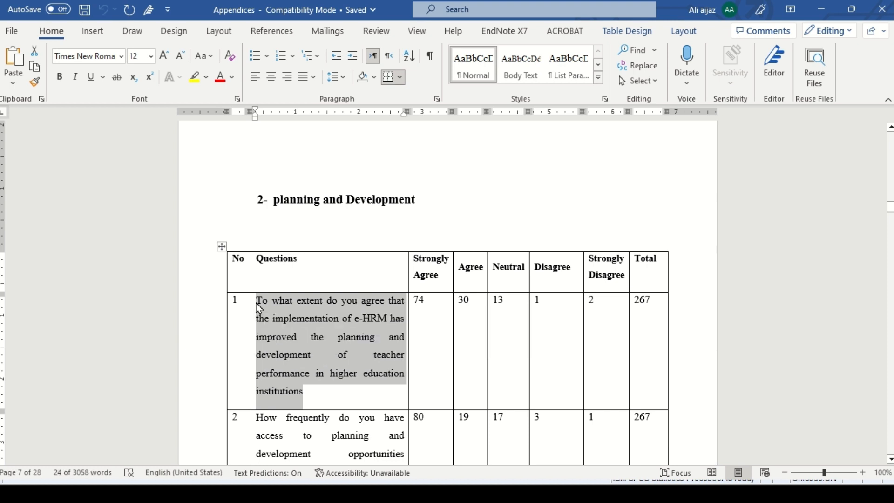
key(alt+Tab)
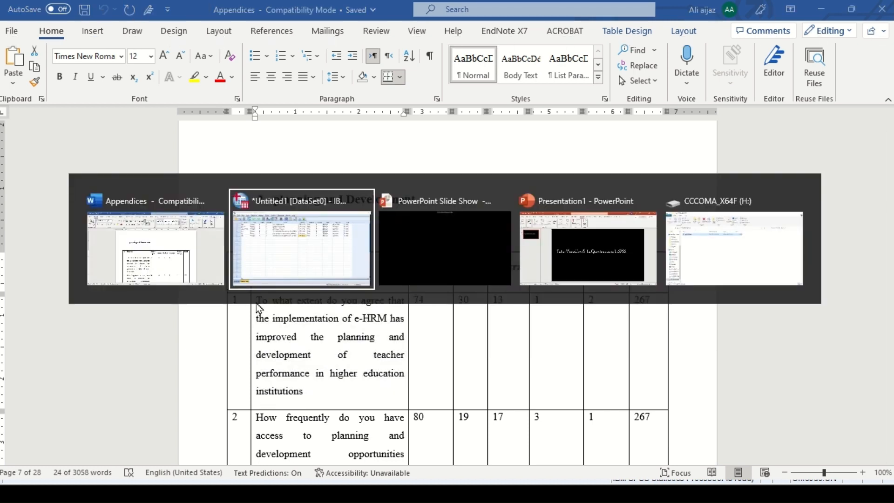
click(297, 240)
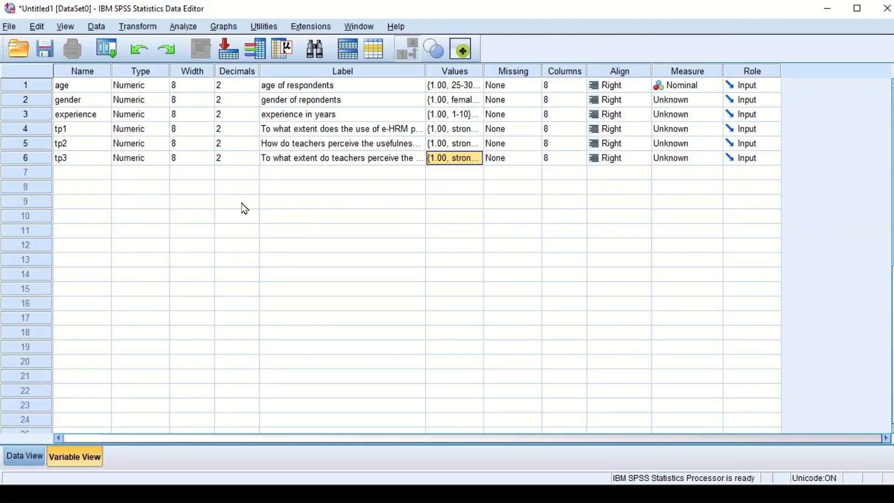
Step: Create a seventh variable named PD and paste the copied question as its label
click(88, 179)
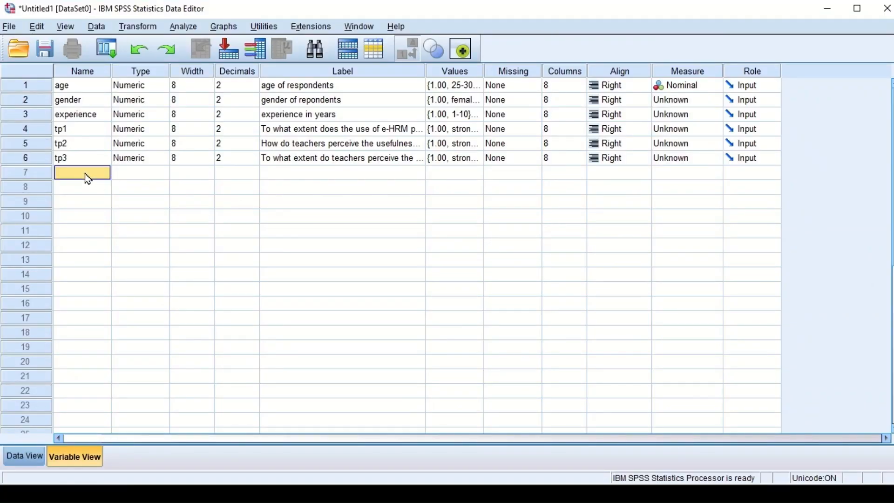
text(PD)
click(271, 177)
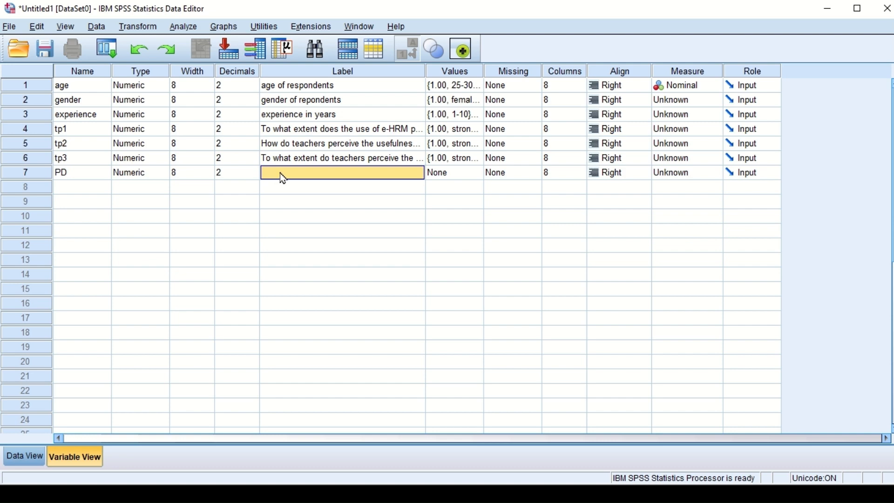
key(ctrl+v)
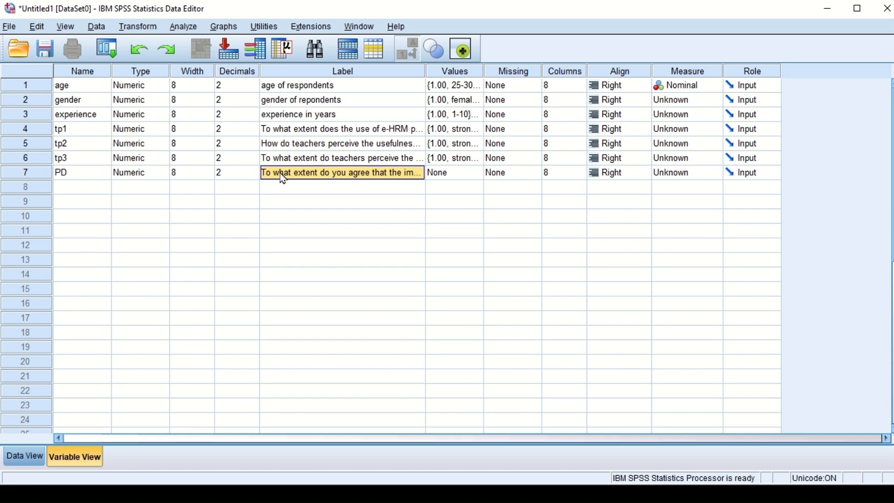
Step: Copy the value labels of tp3 and paste them into PD
click(454, 162)
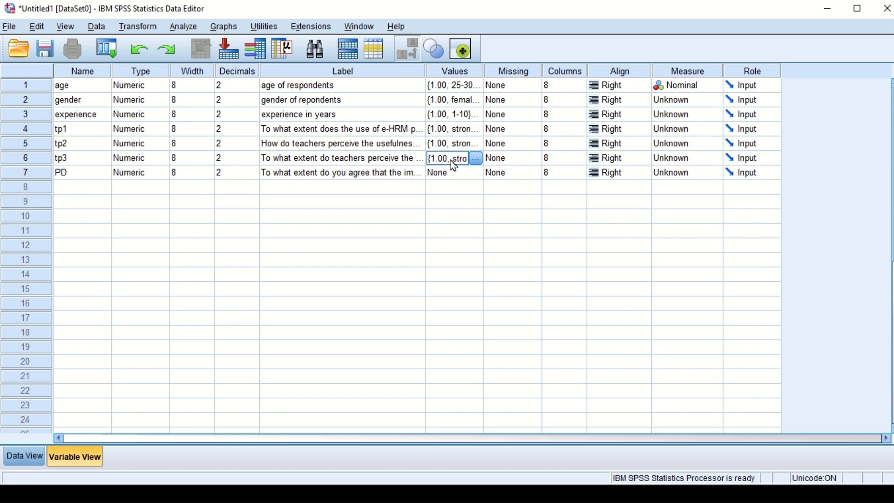
right_click(454, 165)
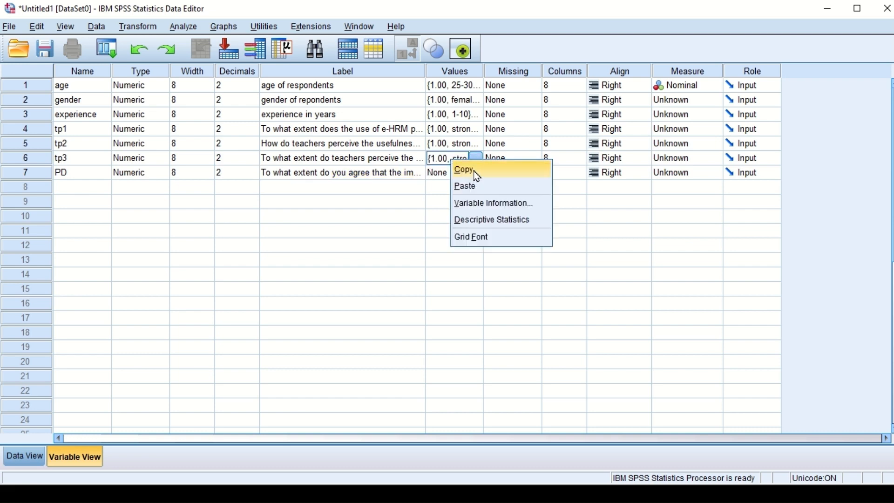
click(473, 172)
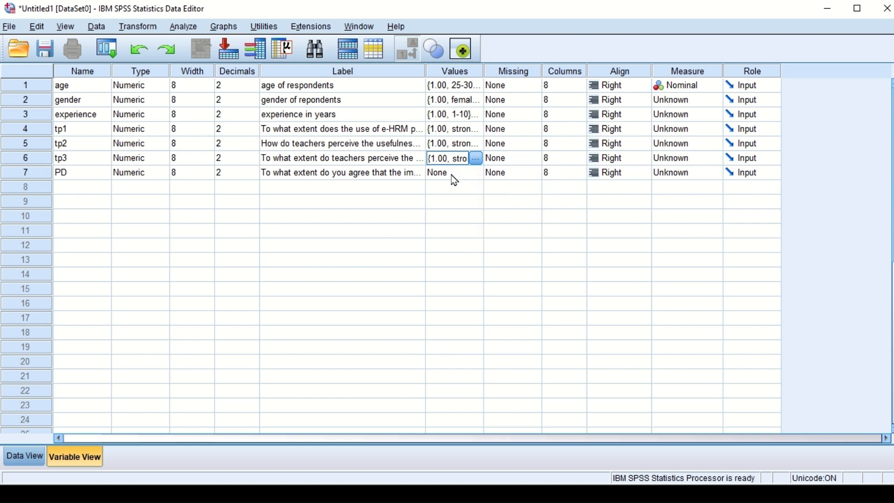
click(451, 175)
right_click(452, 176)
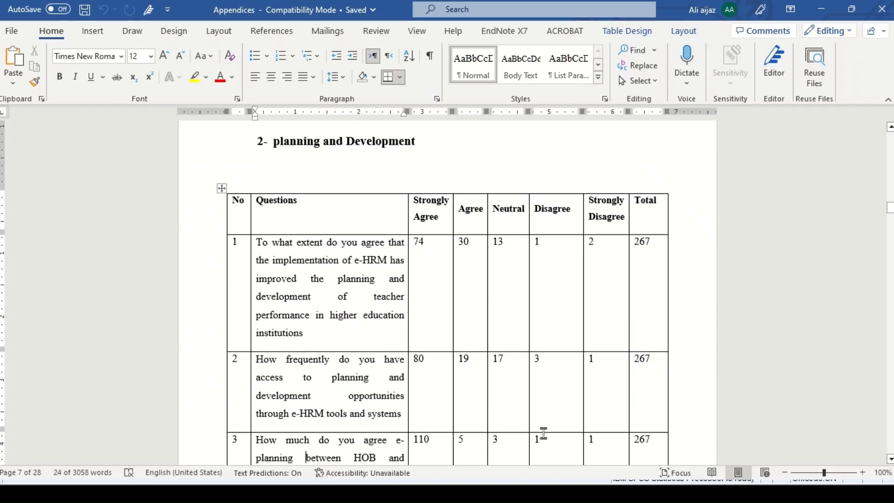
Step: Copy the second "planning and Development" question from the Word questionnaire and return to SPSS
key(Down)
drag(397, 395, 260, 342)
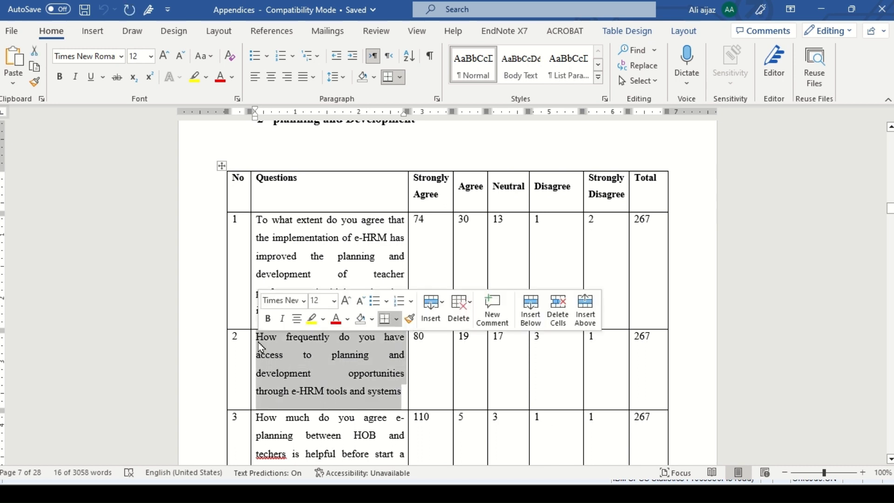
key(ctrl+c)
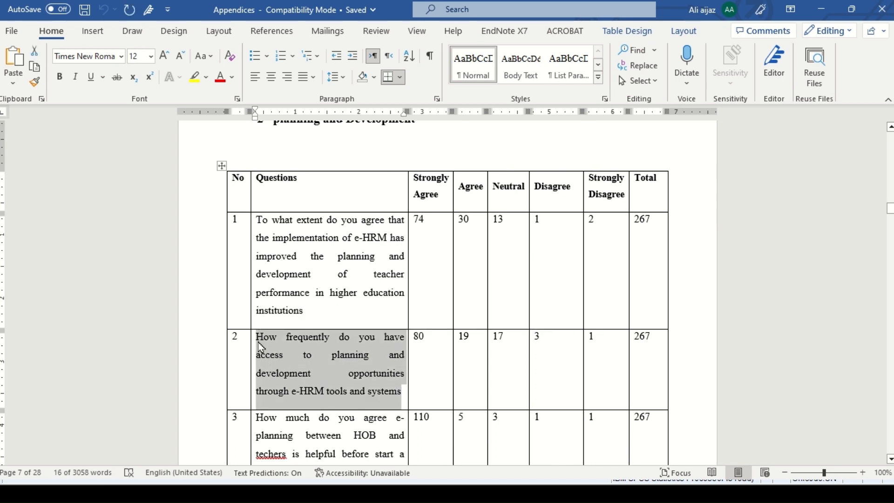
key(alt)
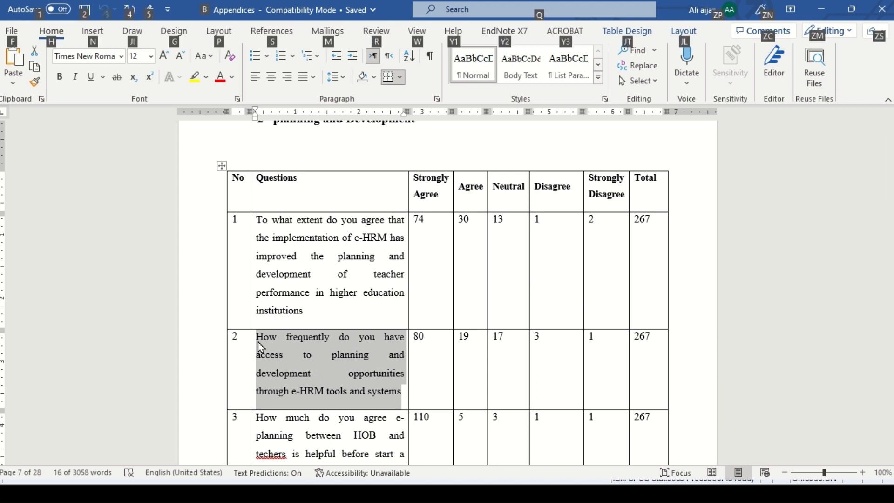
key(alt+Tab)
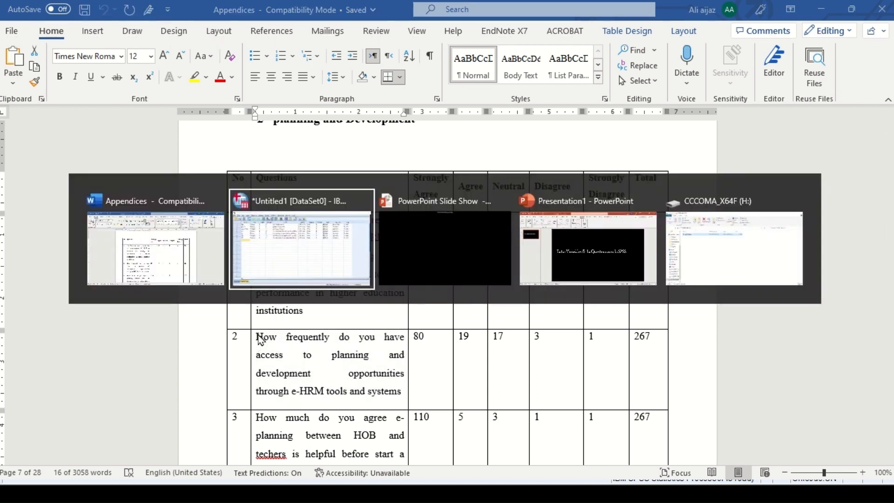
click(318, 245)
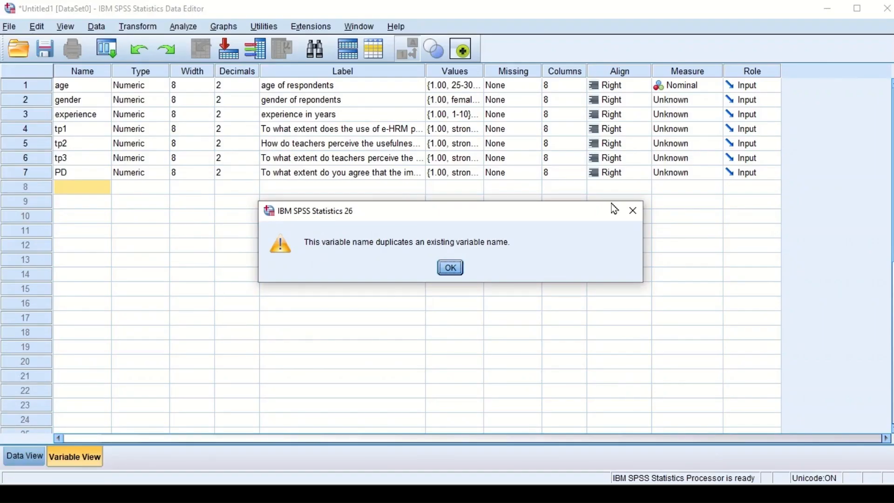
Step: Dismiss the duplicate name warning and paste the copied question as the label of a new eighth variable
click(637, 210)
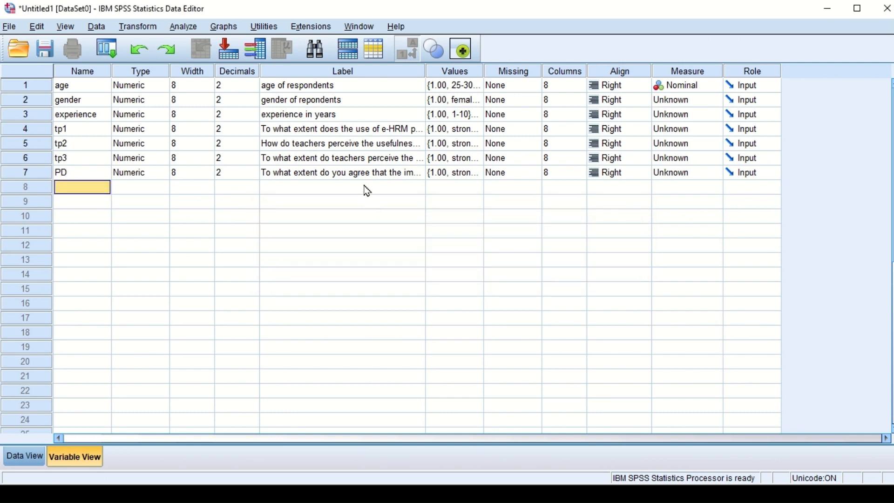
click(367, 190)
key(ctrl+v)
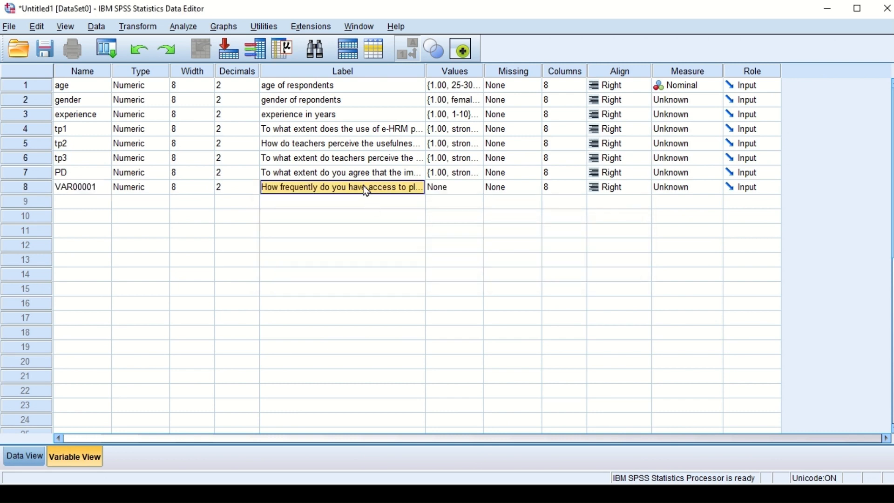
Step: Copy the value labels of PD and paste them into the eighth variable
click(456, 177)
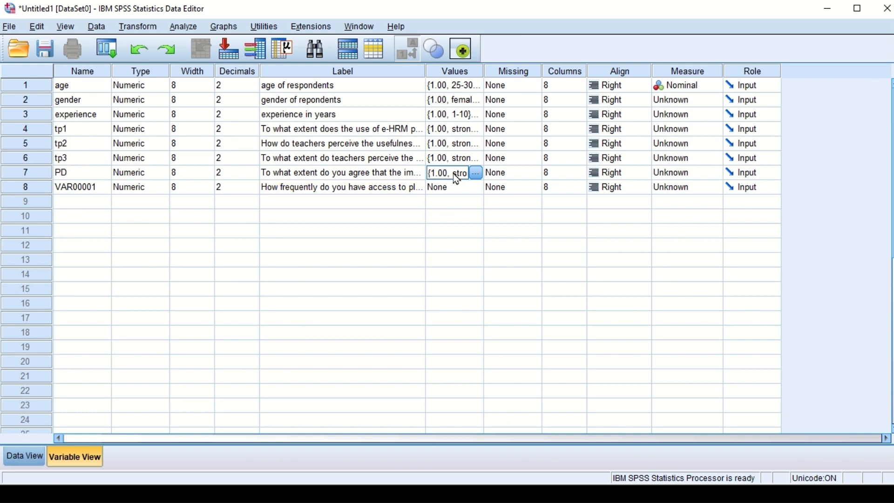
right_click(456, 177)
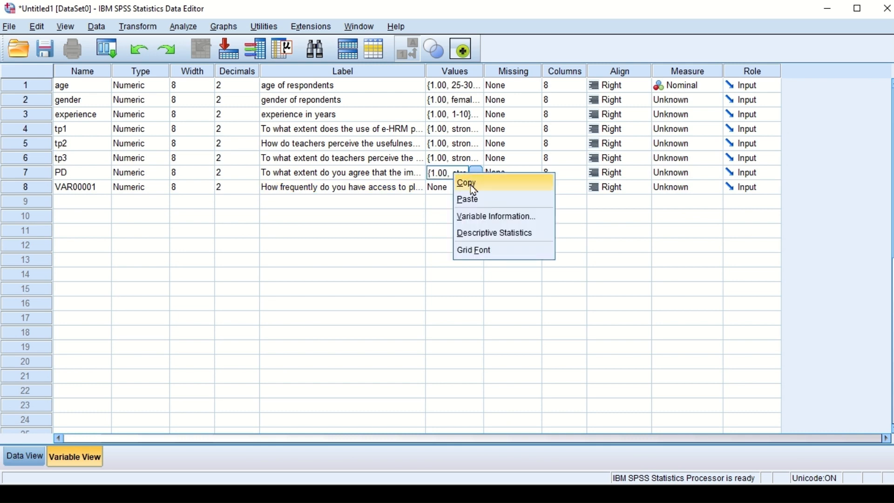
click(473, 185)
click(453, 187)
right_click(454, 187)
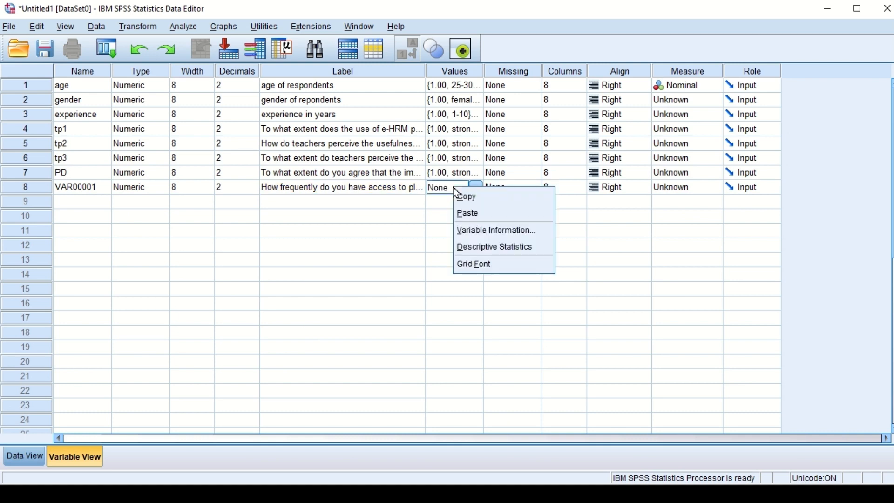
click(461, 215)
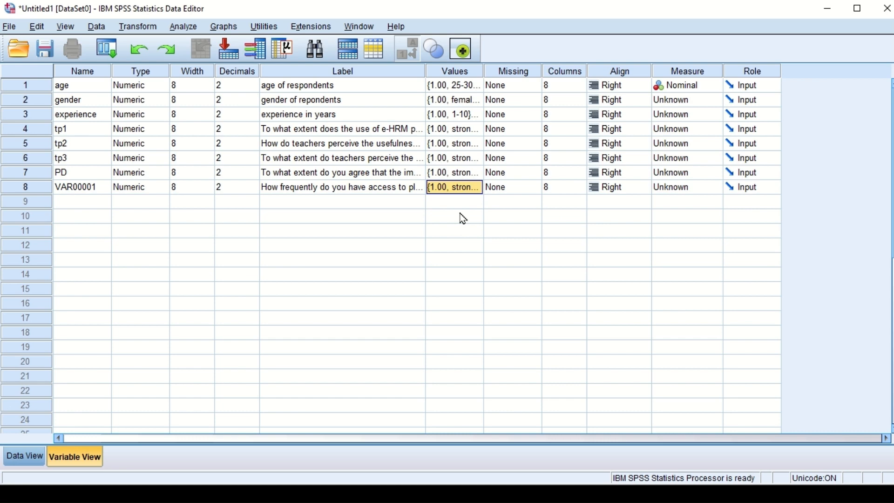
Step: Rename the seventh variable PD1 and the eighth variable PD2
click(96, 187)
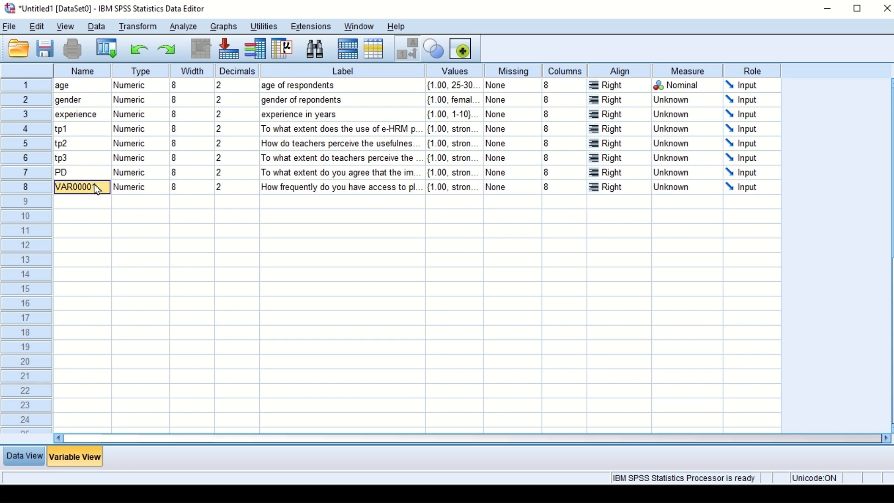
key(BackSpace)
click(80, 174)
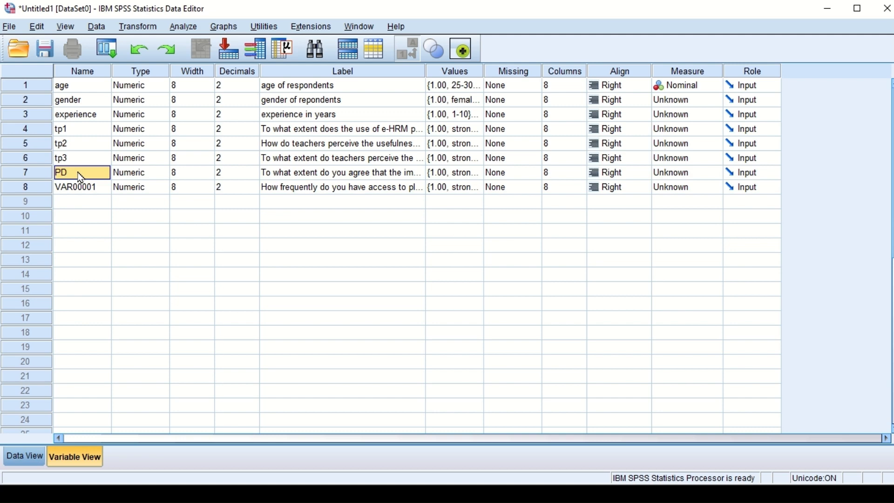
text(1)
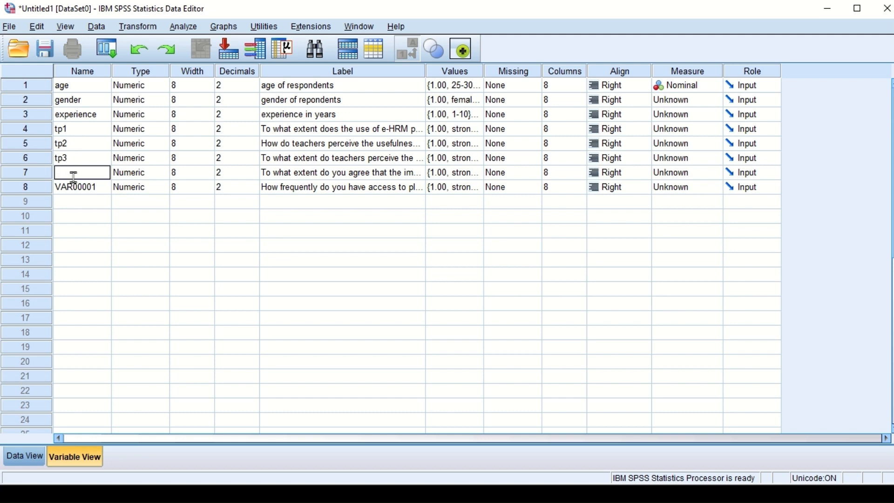
text(PD1)
click(85, 191)
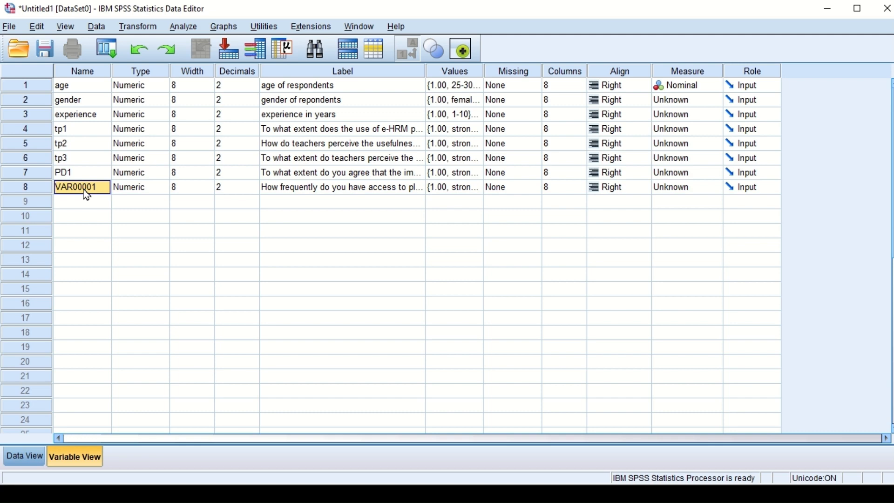
text(PD2)
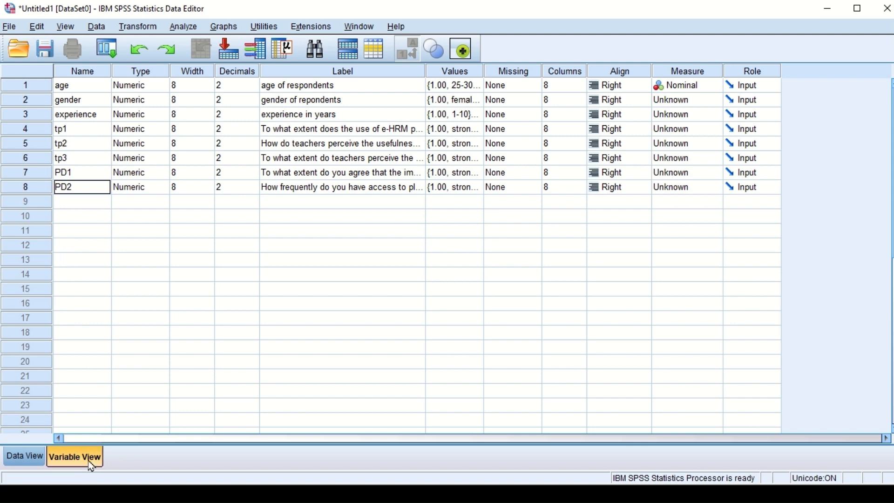
Step: Switch to the Word questionnaire and locate the heading and questions of section 3, "training and development"
key(alt+Tab)
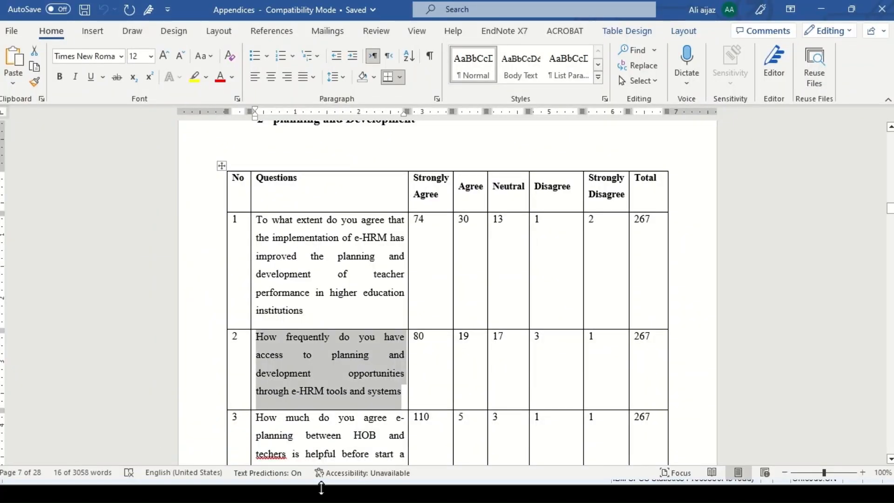
key(Down)
key(Down)
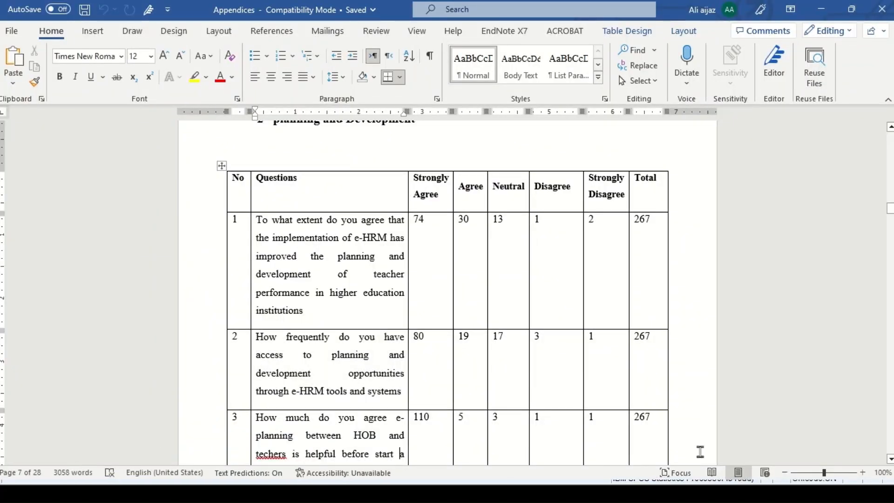
click(553, 341)
scroll(554, 341, down, 20)
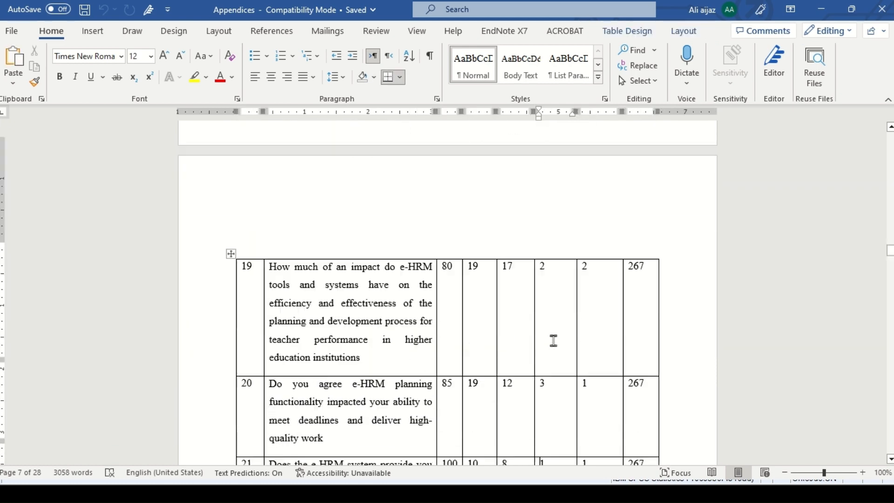
scroll(553, 341, down, 20)
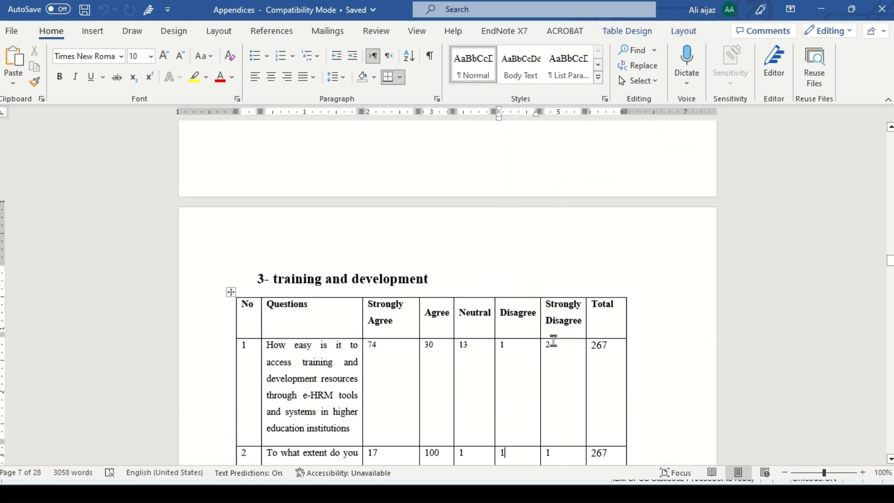
scroll(553, 341, down, 6)
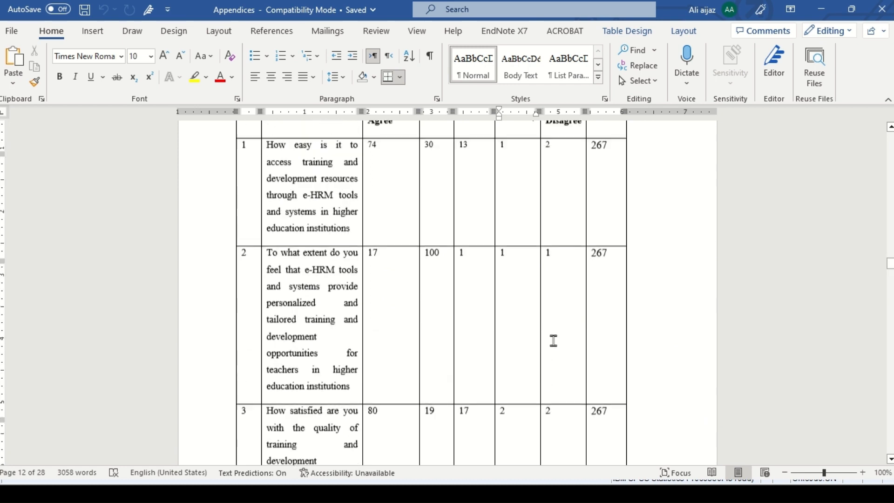
key(Up)
key(Up)
key(Up)
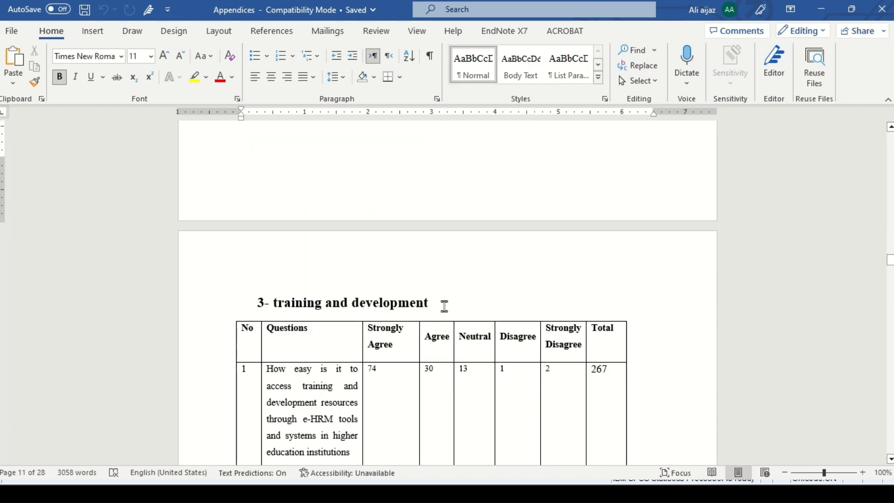
drag(444, 306, 308, 298)
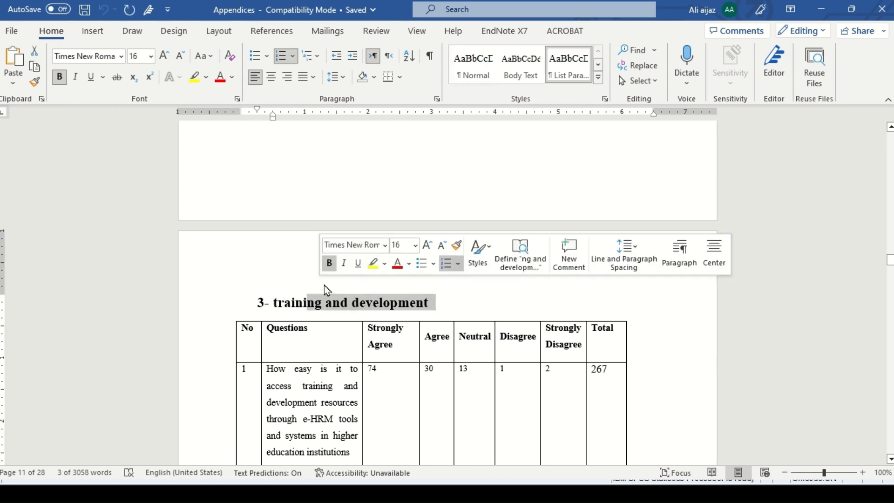
click(270, 257)
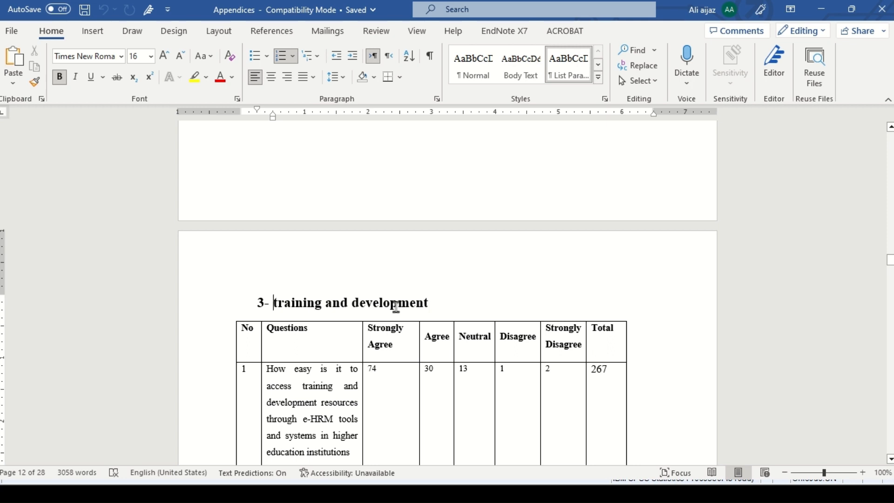
key(alt)
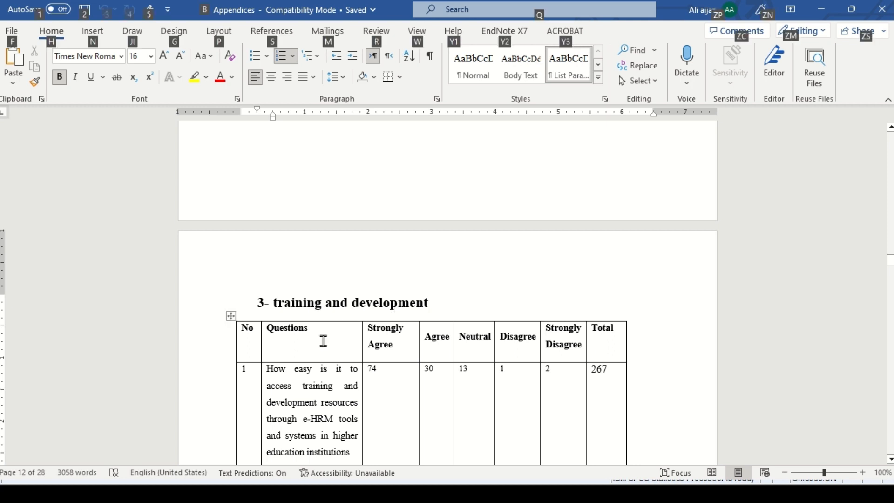
Step: Return to SPSS and add a ninth variable named TD
key(alt+Tab)
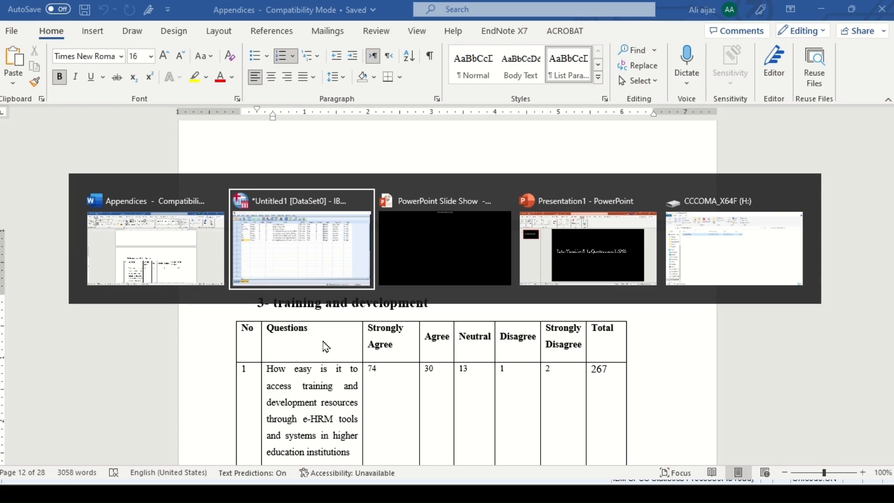
click(286, 241)
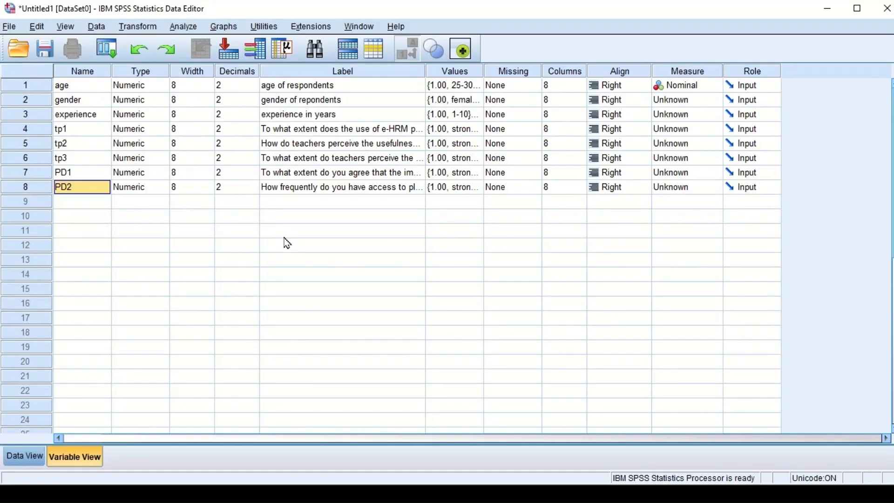
click(87, 207)
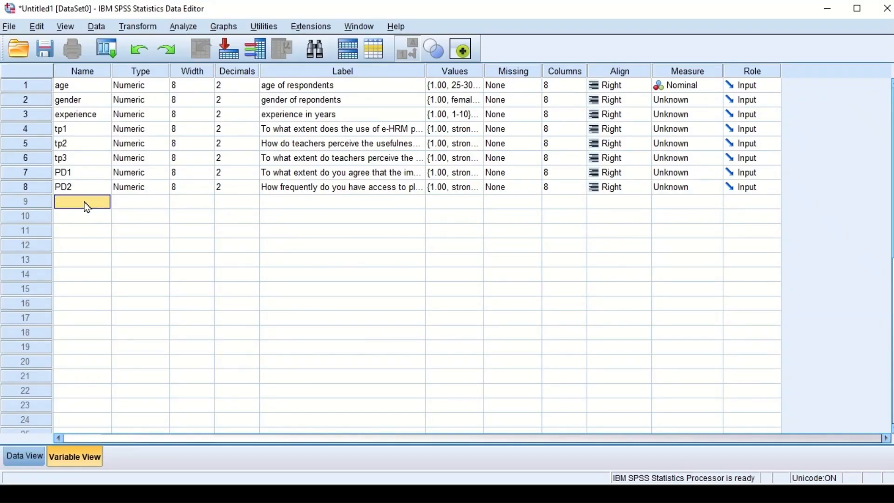
text(TD)
Step: Copy the first "training and development" question from the Word questionnaire and paste it as the label of TD in SPSS
key(alt+Tab)
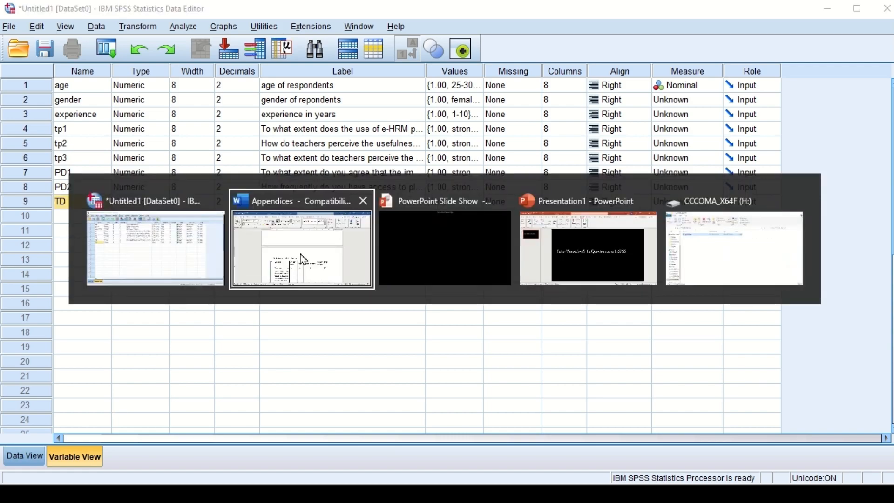
key(Down)
key(Down)
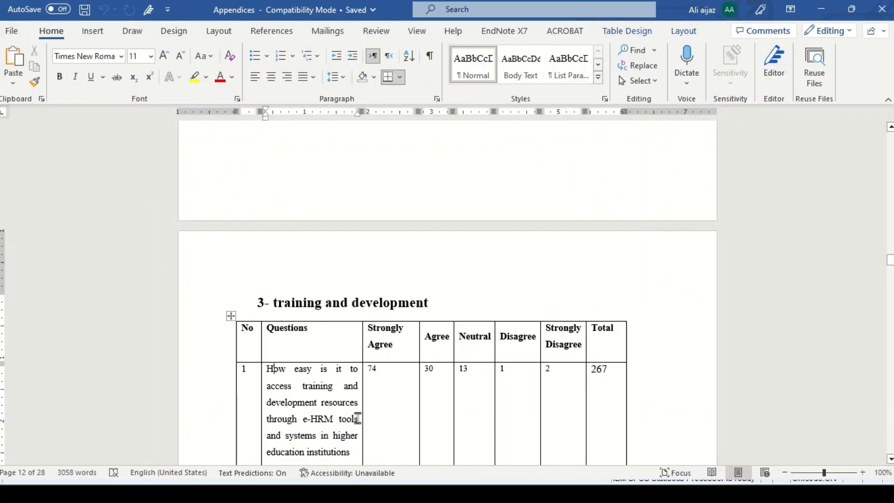
scroll(357, 418, down, 2)
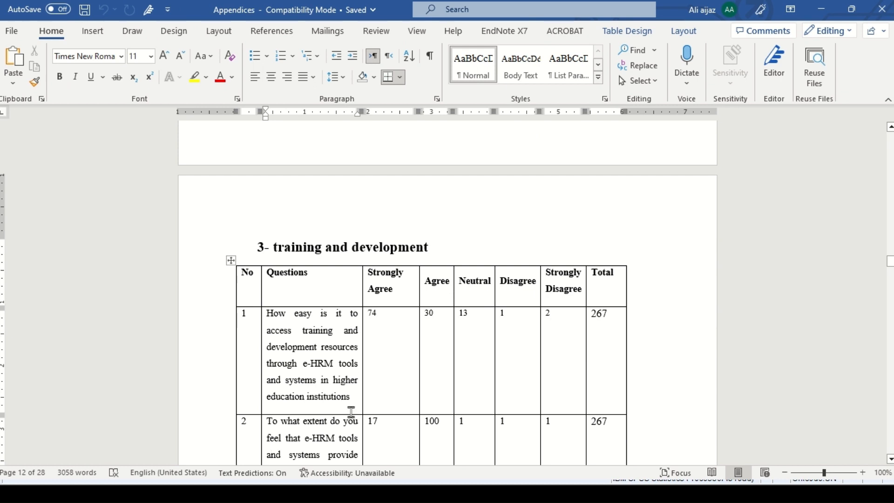
drag(357, 401, 263, 321)
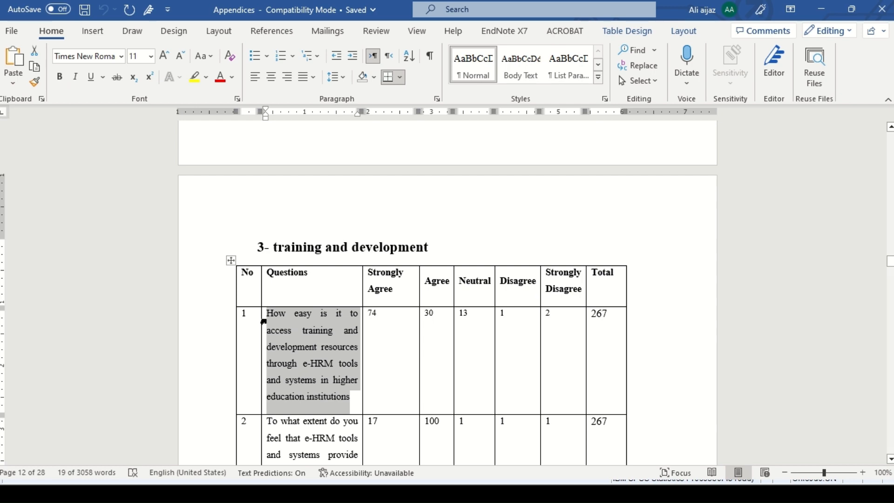
key(alt+Tab)
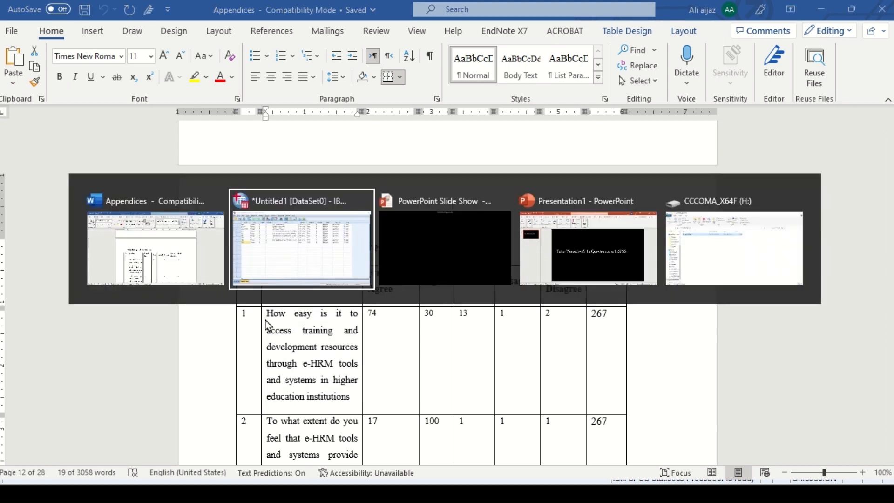
click(310, 255)
click(298, 203)
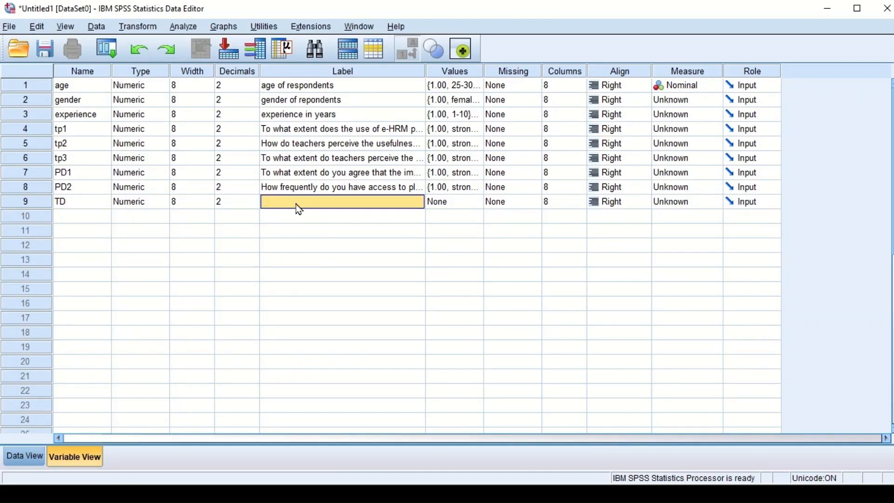
key(ctrl+v)
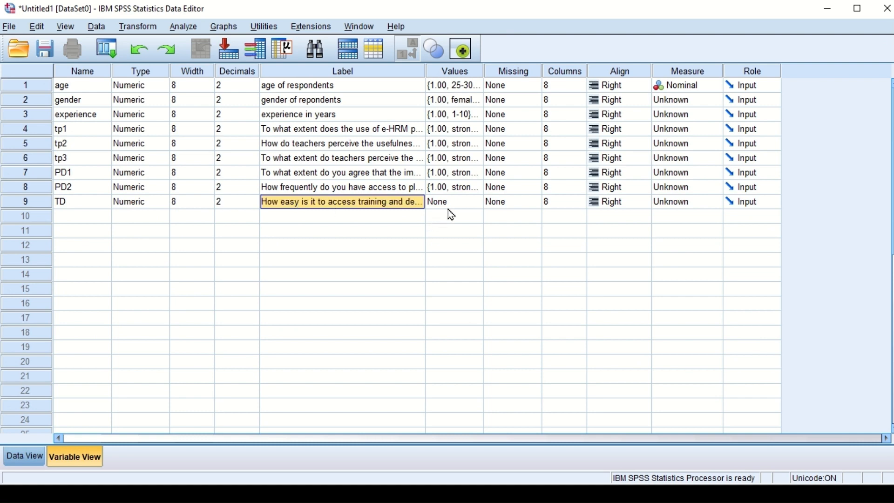
Step: Copy the value labels of PD2 and paste them into TD
click(463, 192)
right_click(464, 193)
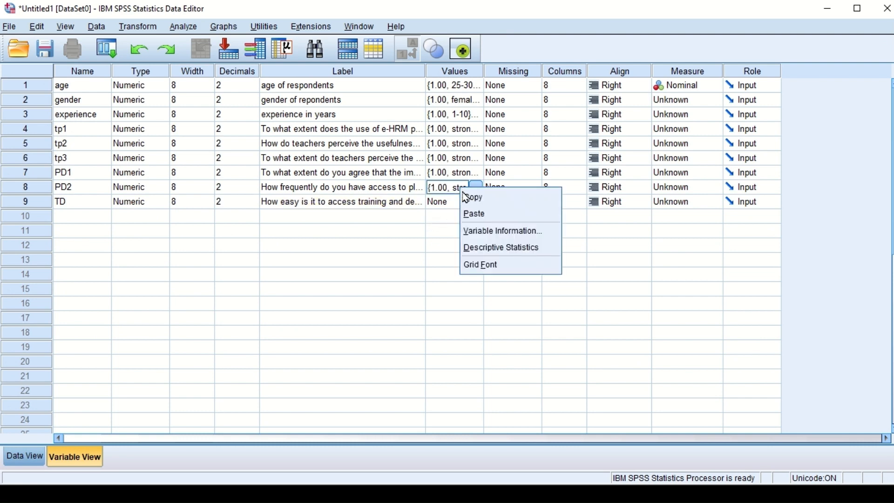
click(470, 196)
click(461, 204)
right_click(461, 205)
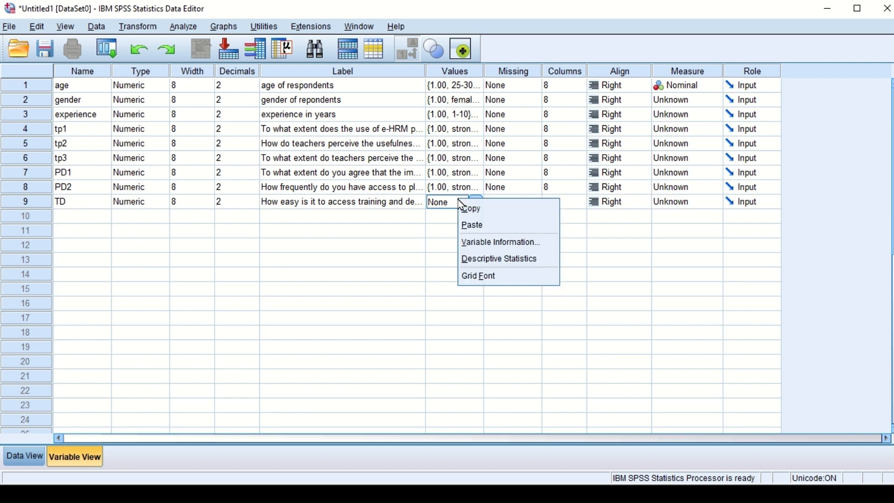
click(473, 226)
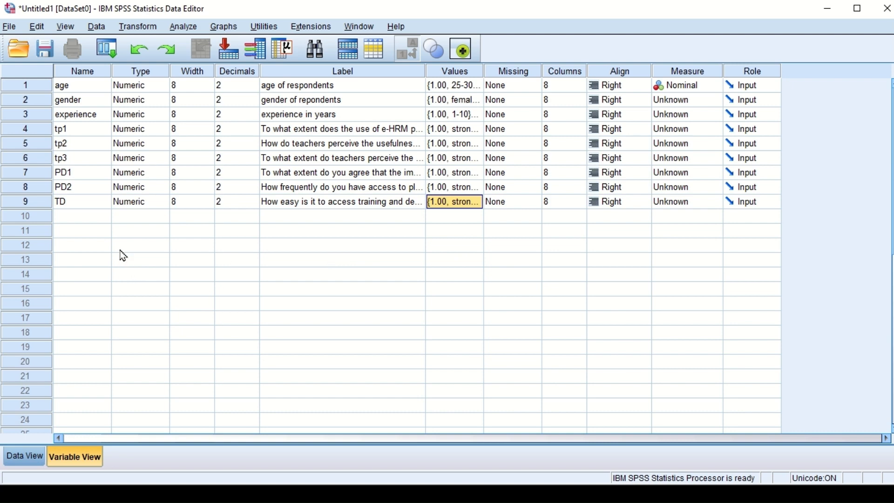
Step: Rename the ninth variable TD1
click(73, 205)
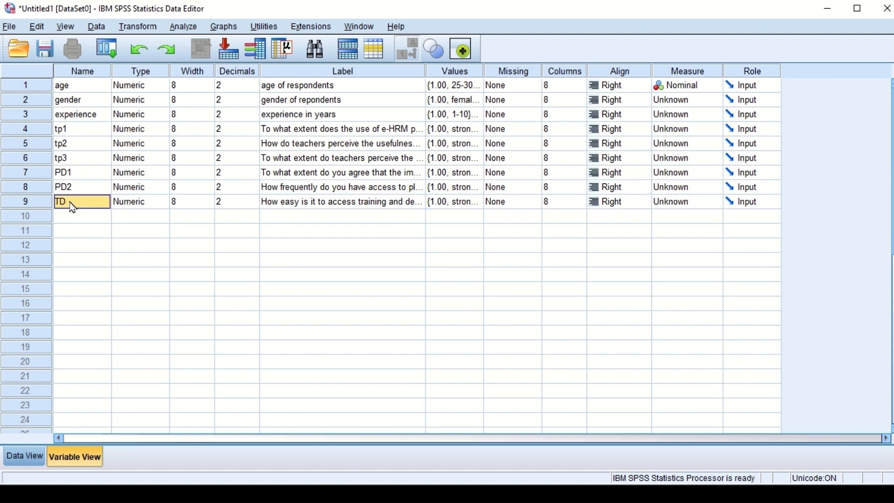
text(T)
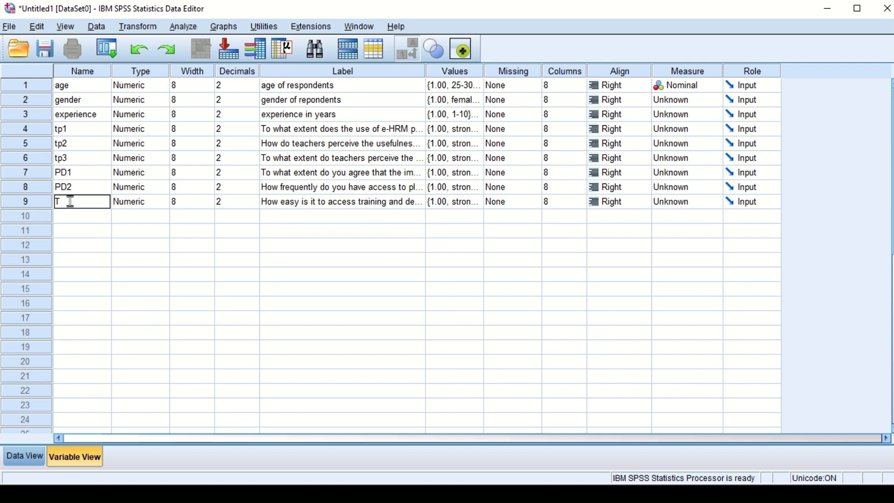
text(D1)
drag(78, 294, 81, 376)
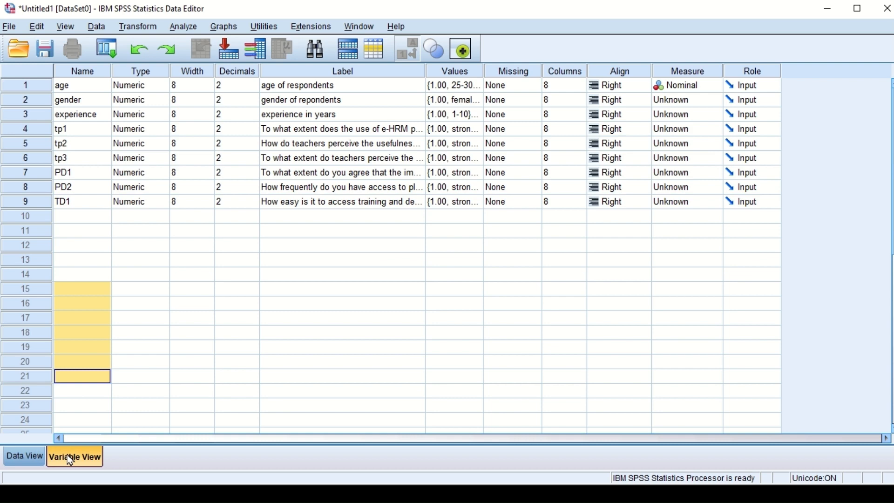
click(369, 293)
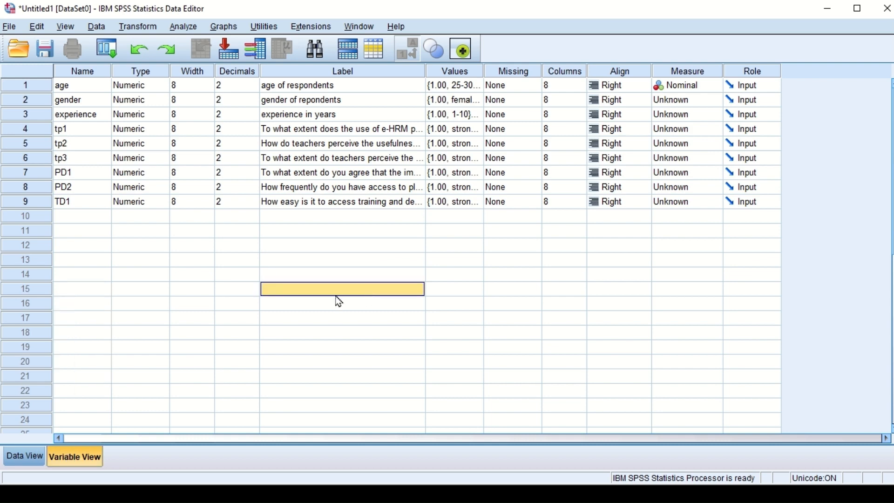
Step: Show the data grid and check the name, label, type and measure of the variable columns from age to TD1
click(16, 461)
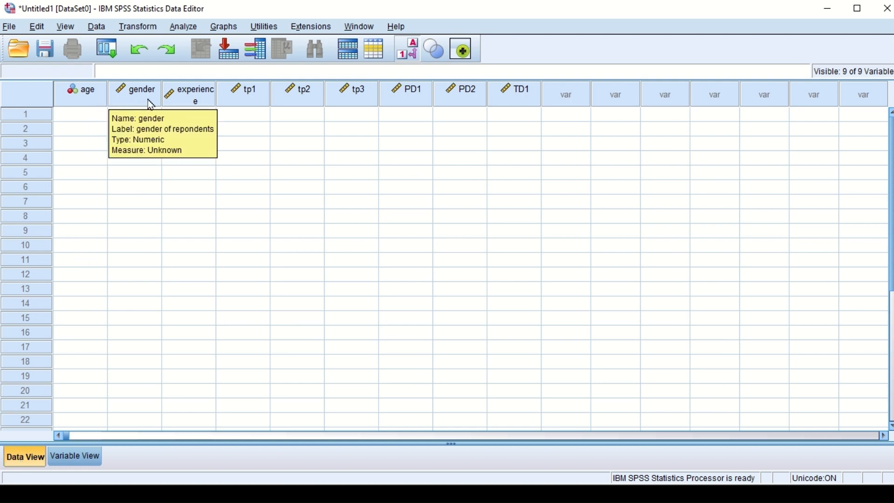
mouse_move(95, 99)
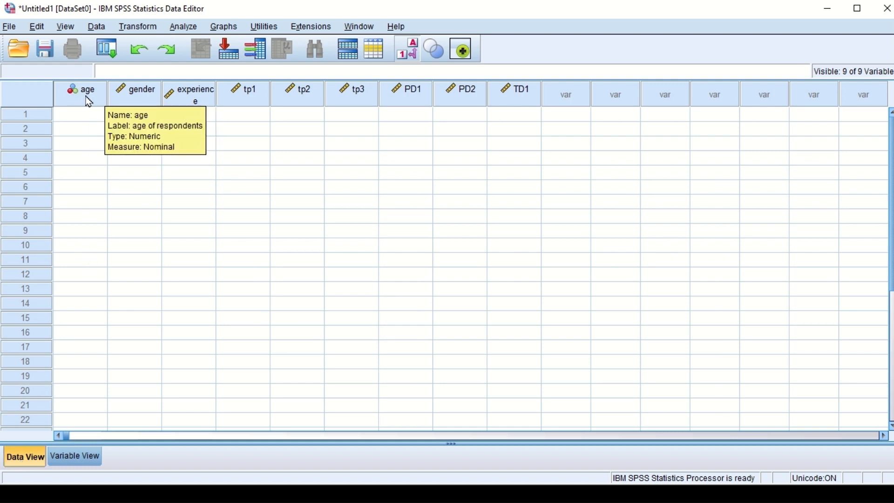
mouse_move(137, 107)
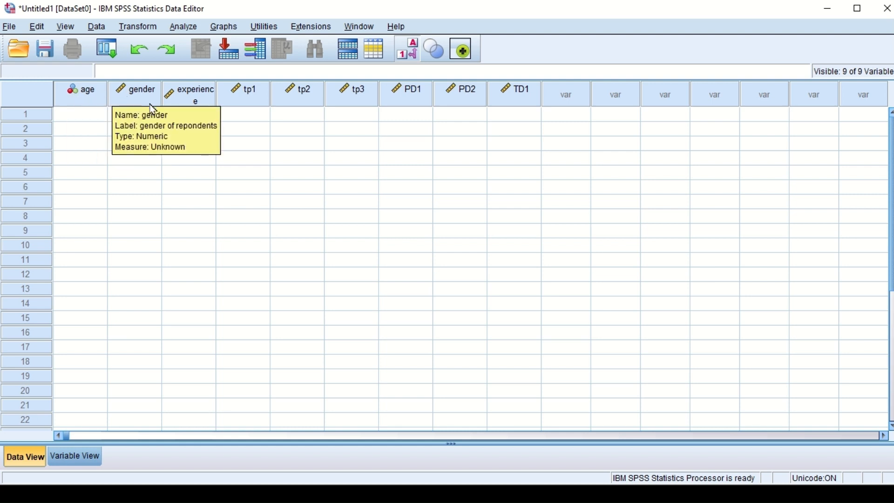
mouse_move(250, 99)
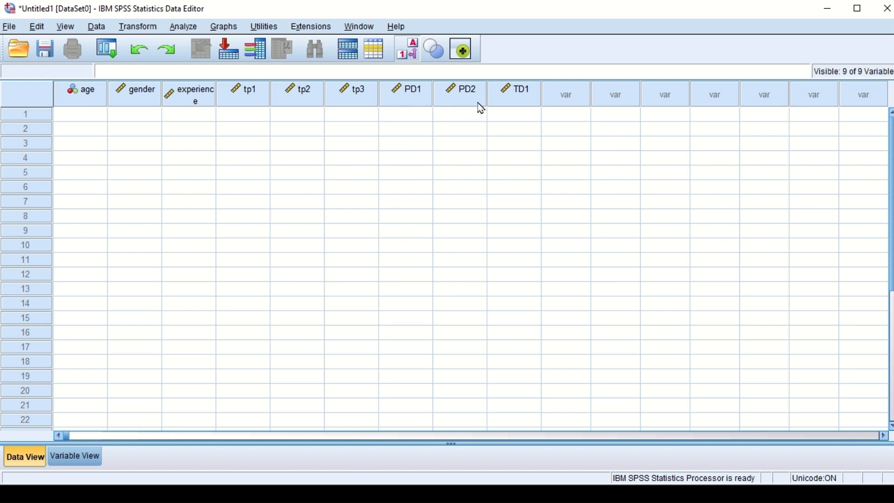
mouse_move(483, 108)
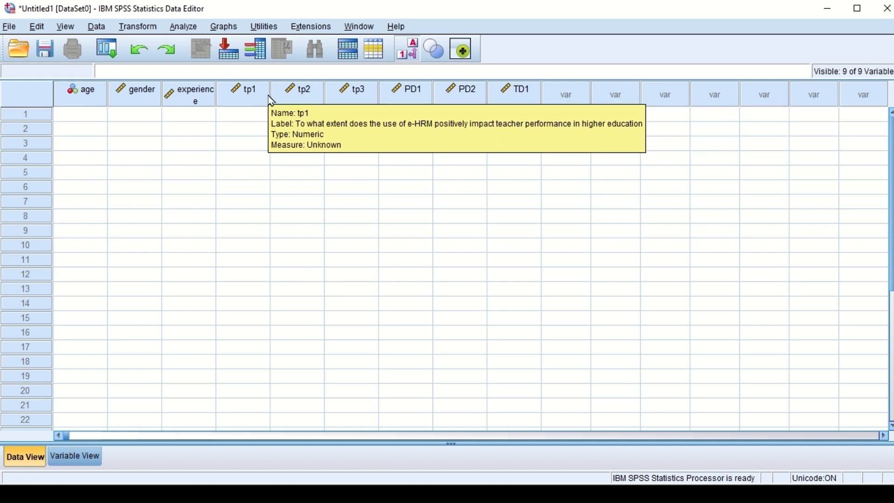
mouse_move(390, 109)
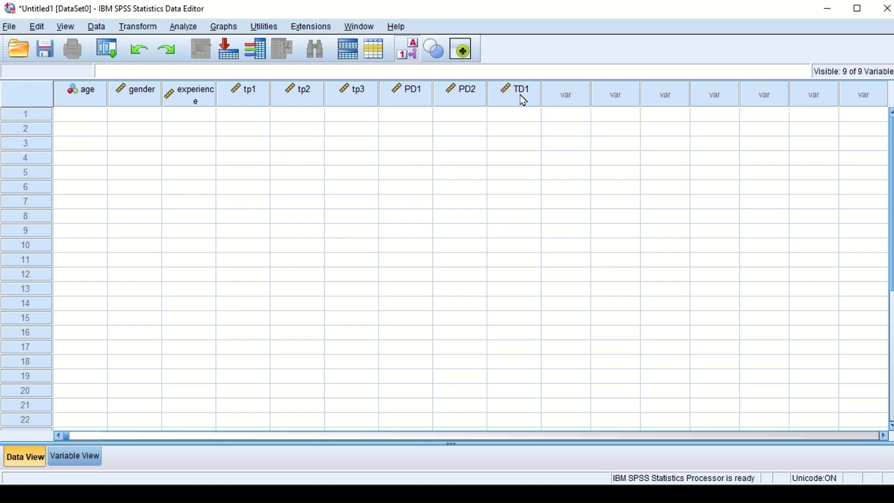
mouse_move(524, 100)
Step: Show the list of age categories that can be chosen in the age cells of cases 1 and 8
click(80, 115)
double_click(92, 114)
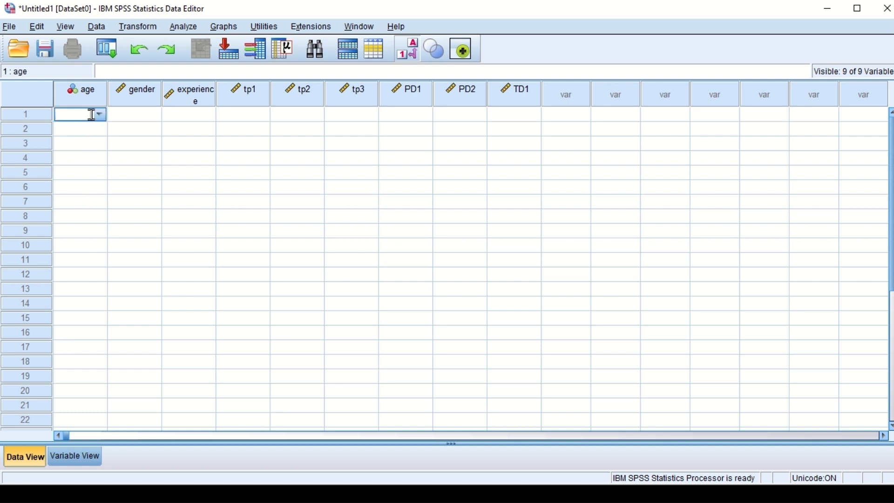
click(99, 115)
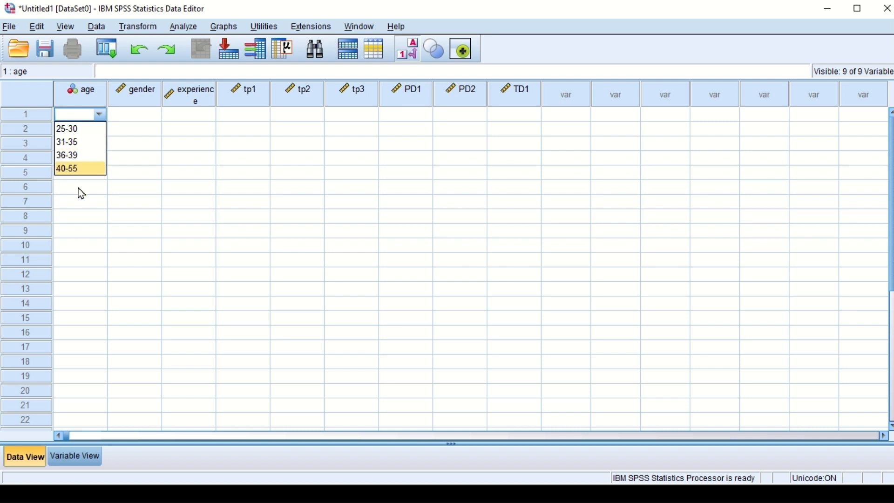
click(70, 221)
double_click(93, 215)
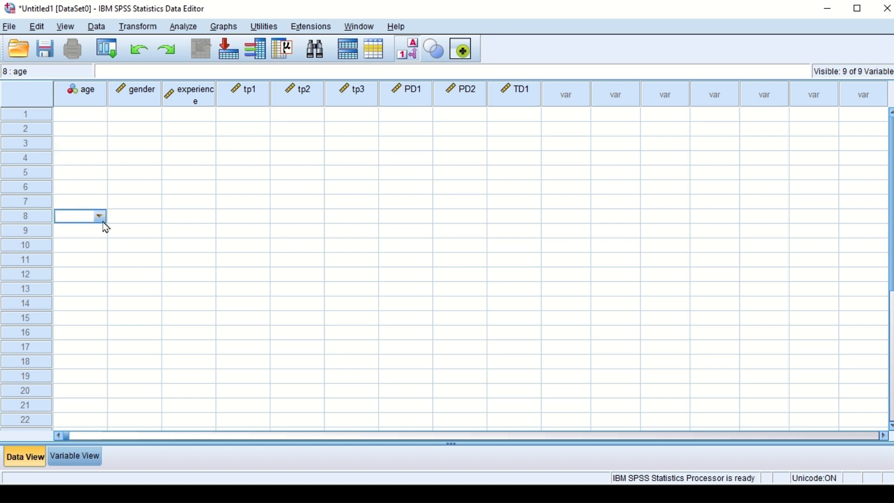
click(102, 219)
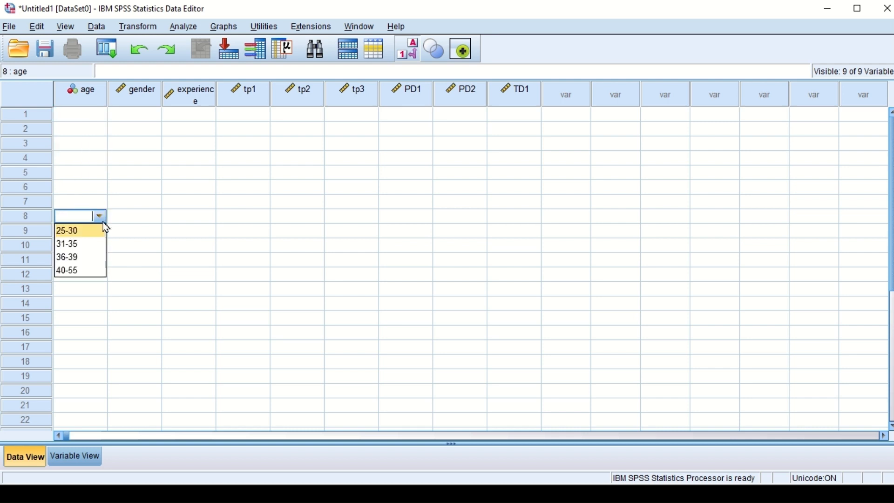
Step: Enter 25-30 as the age category of case 1
click(84, 117)
double_click(84, 115)
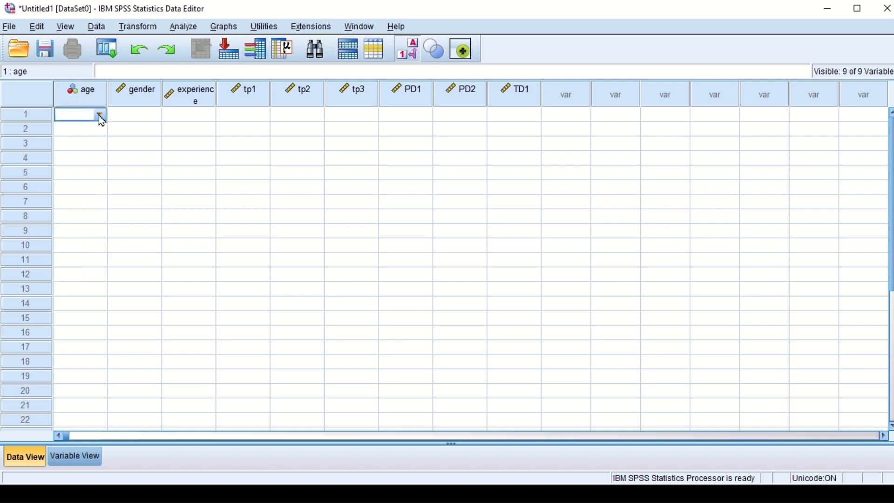
click(100, 115)
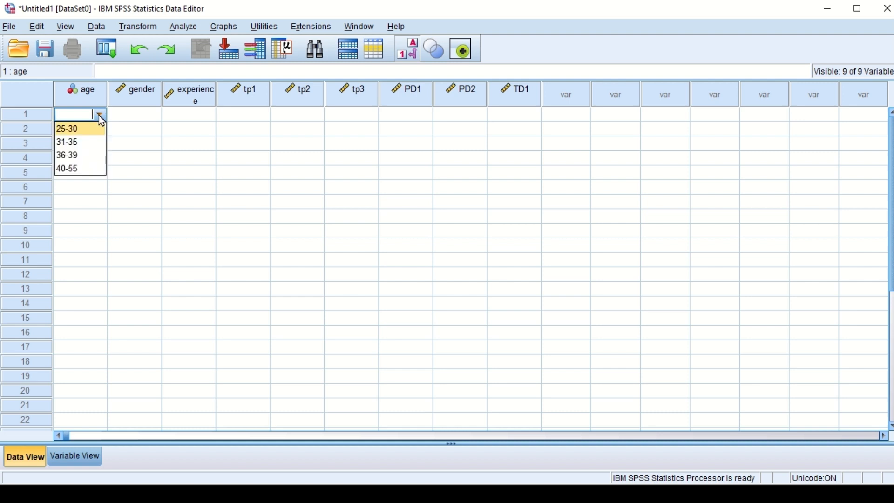
click(74, 129)
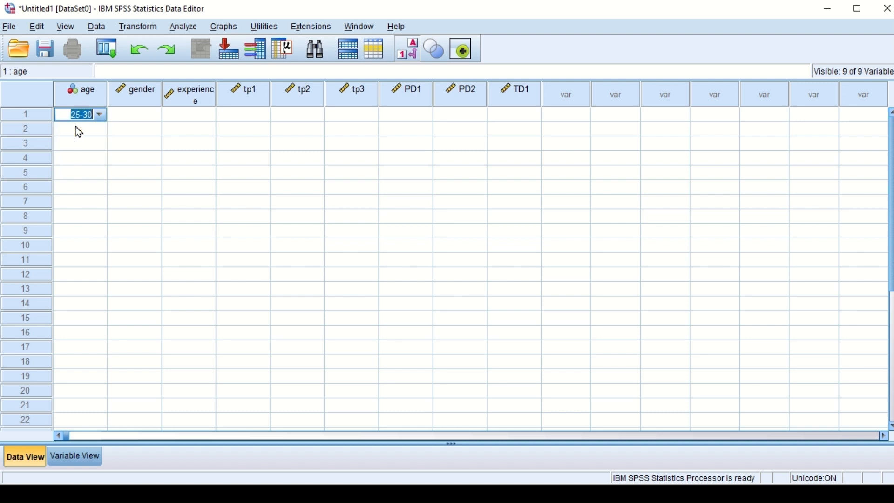
click(87, 140)
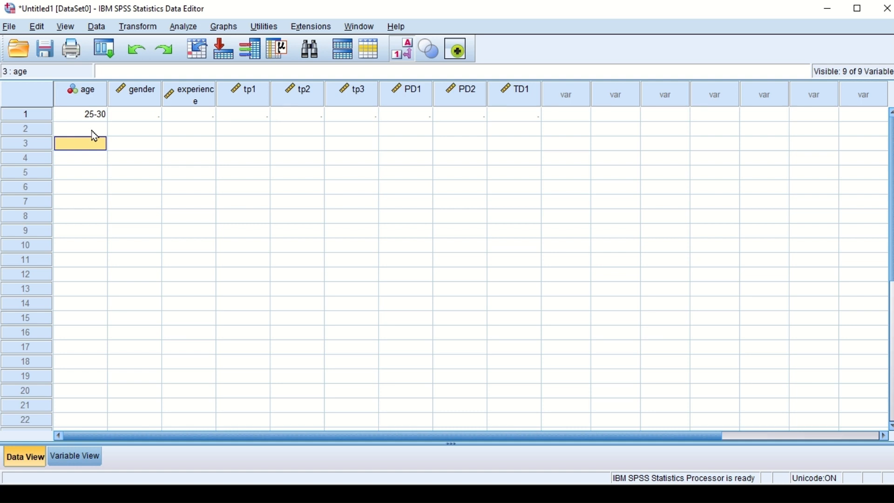
Step: Enter 31-35 as the age category of case 2
click(95, 131)
click(100, 130)
click(100, 129)
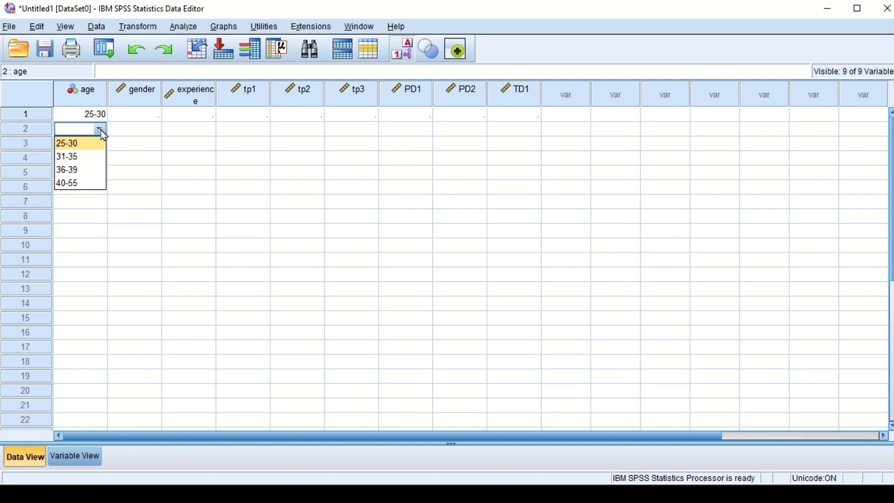
click(66, 156)
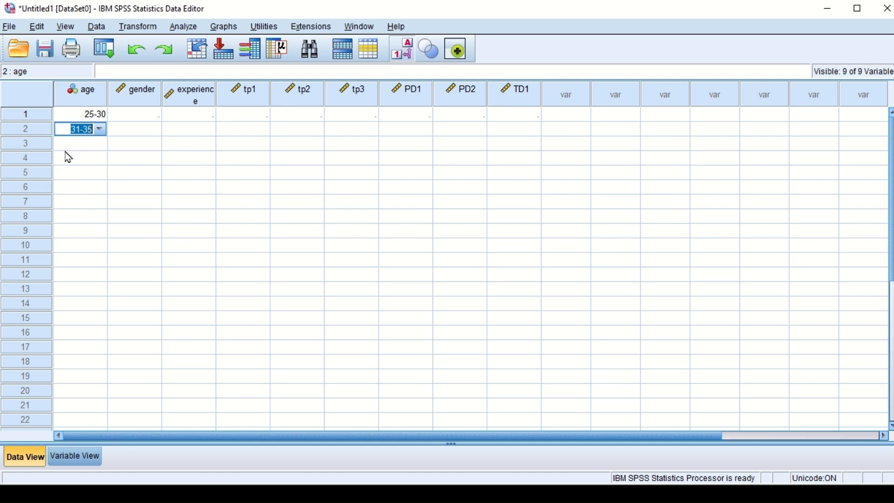
click(95, 150)
Step: Enter 36-39 as the age category of case 3
click(78, 144)
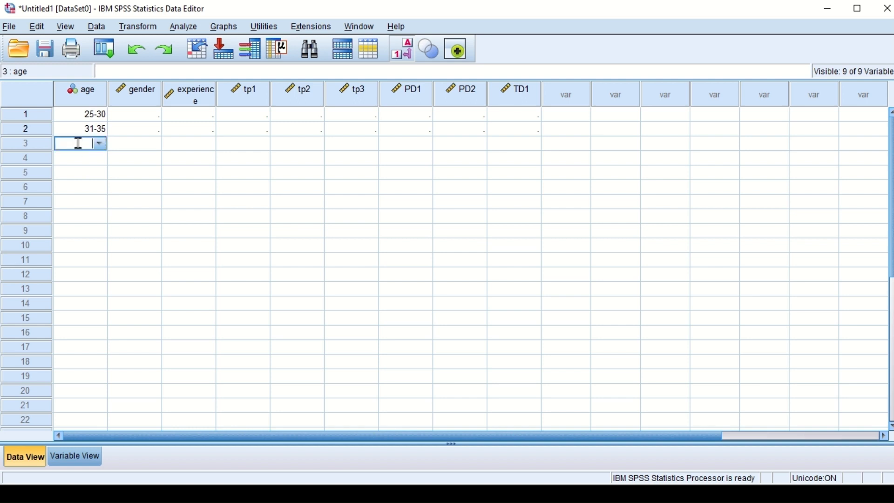
click(98, 145)
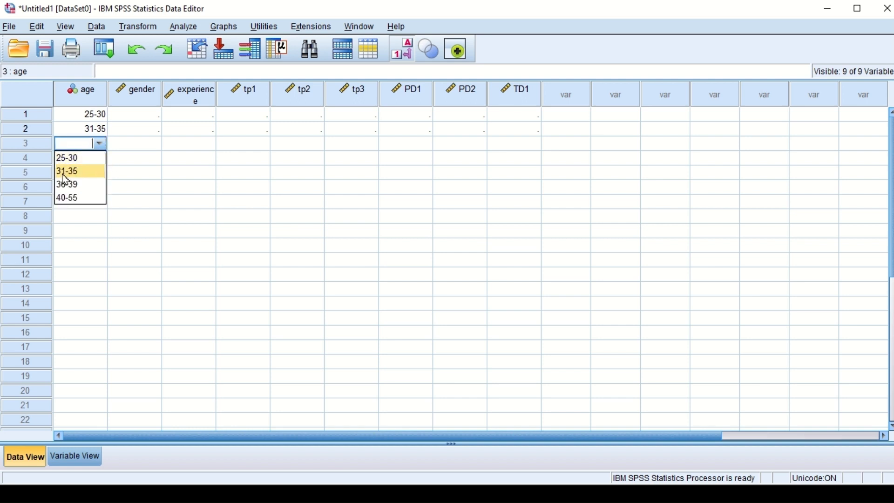
click(74, 186)
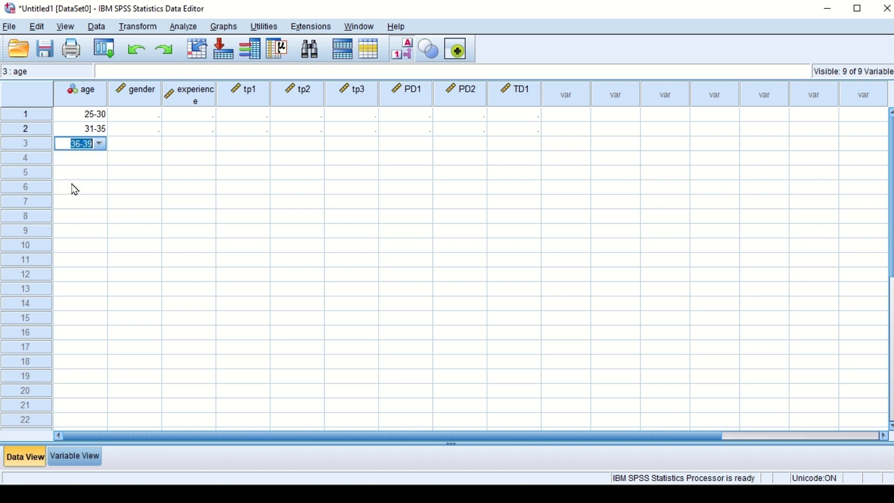
Step: Change the age category of case 3 to 25-30
click(90, 153)
click(99, 144)
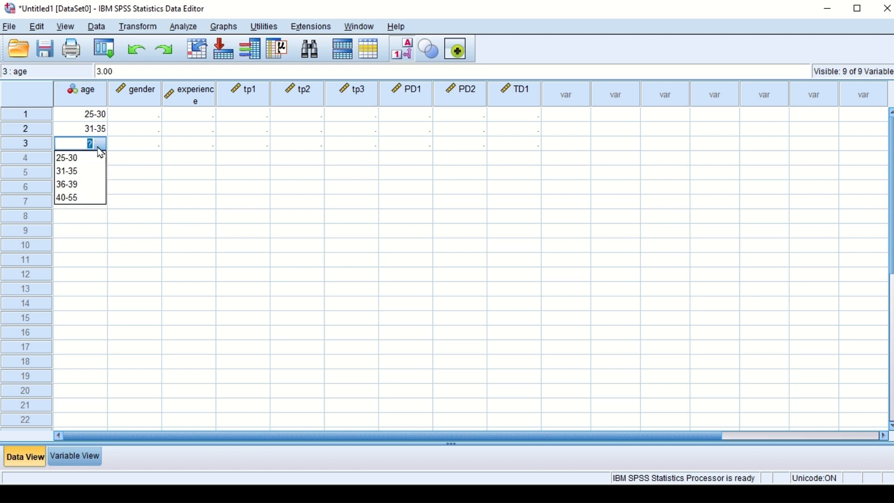
click(73, 157)
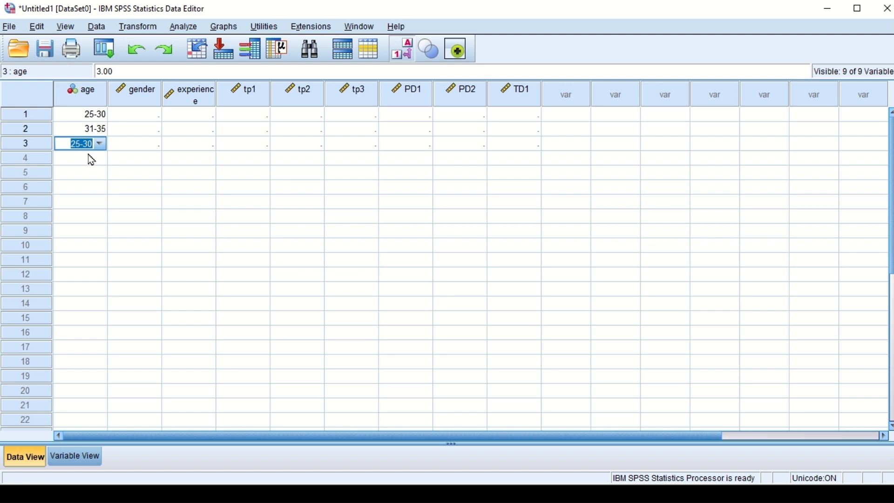
click(91, 159)
Step: Enter the age category 25-30 for case 4 and 31-35 for case 5
click(90, 157)
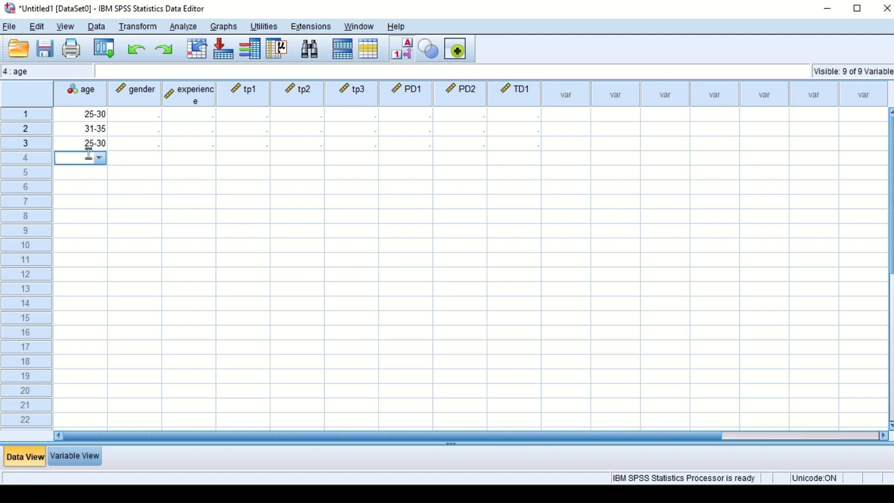
click(99, 158)
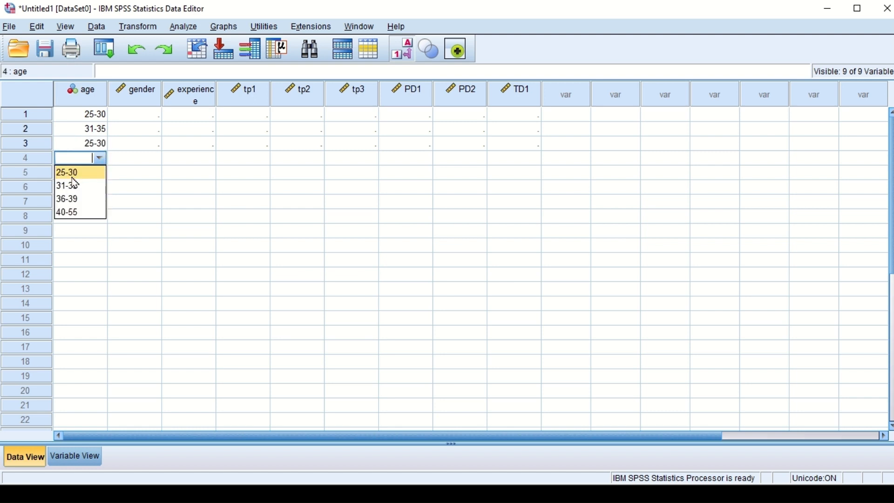
click(73, 176)
click(93, 179)
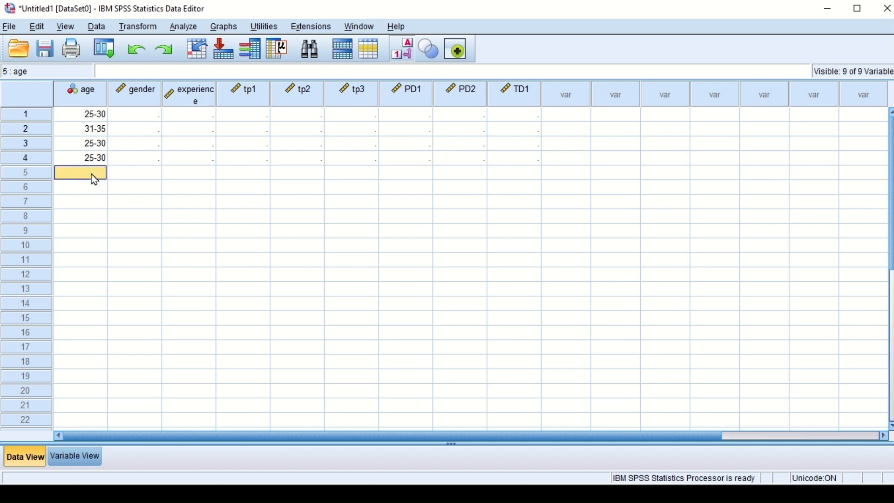
click(93, 173)
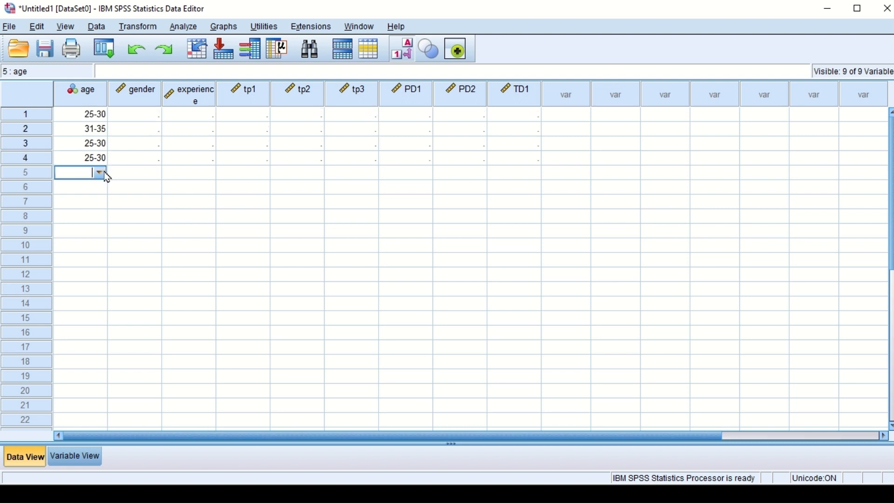
click(100, 172)
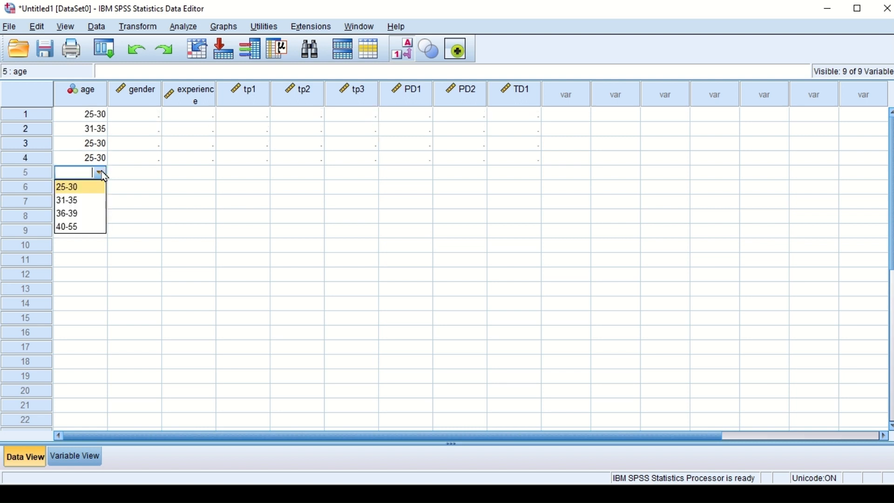
click(71, 201)
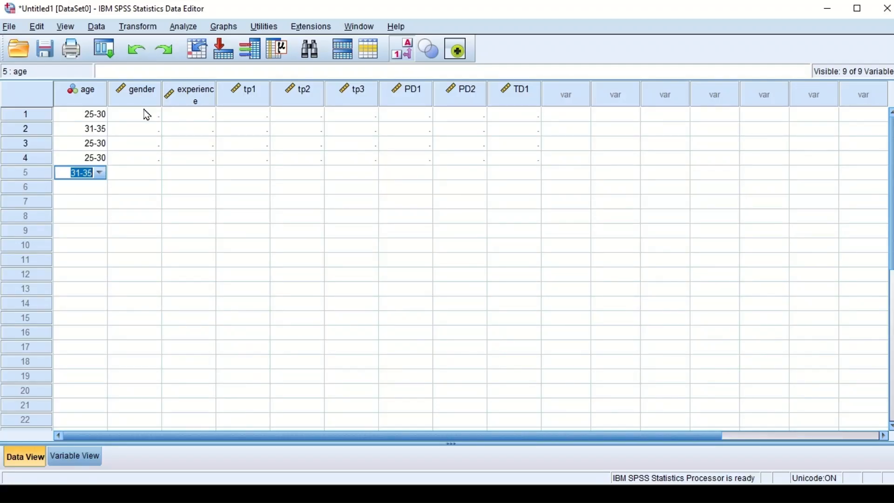
Step: Enter the gender of case 1 as female and of case 2 as male
click(145, 114)
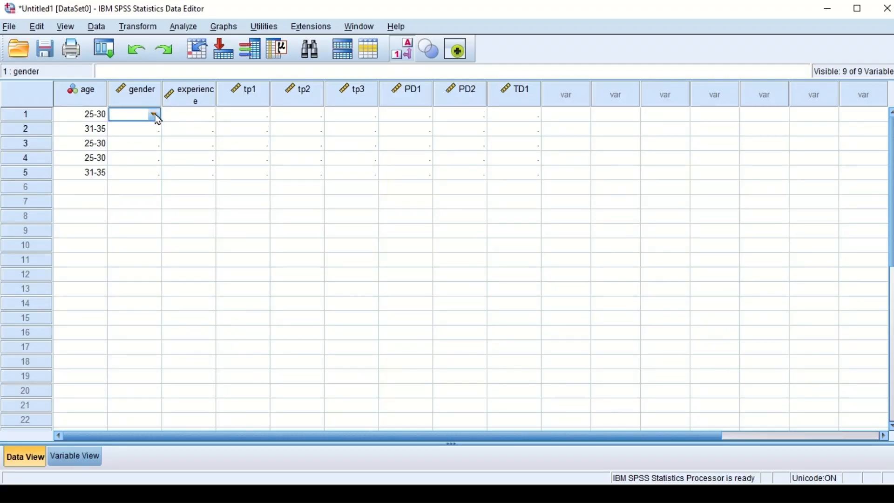
click(154, 115)
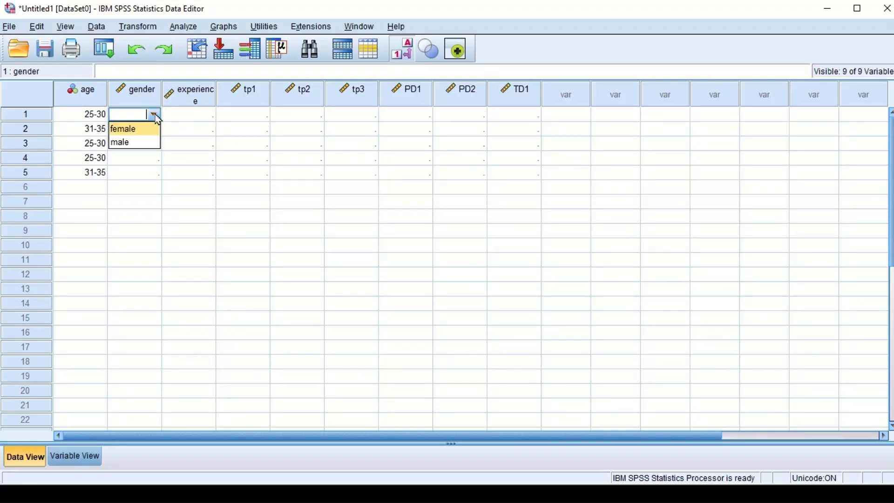
click(130, 132)
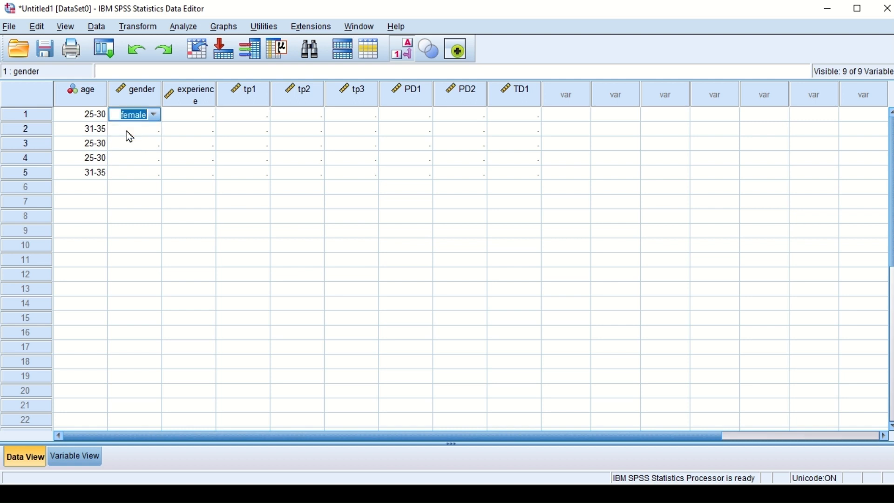
click(150, 129)
click(151, 130)
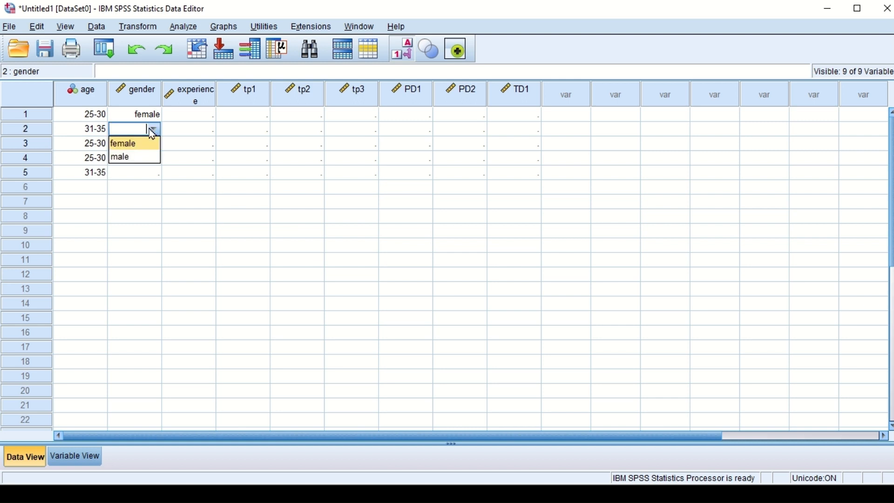
click(123, 159)
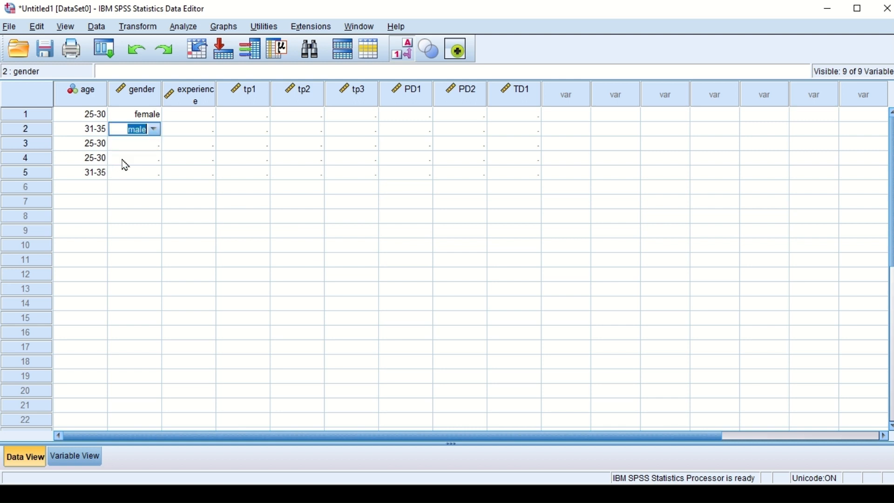
Step: Enter the gender of case 3 as male and of case 4 as female
click(150, 145)
click(151, 145)
click(154, 144)
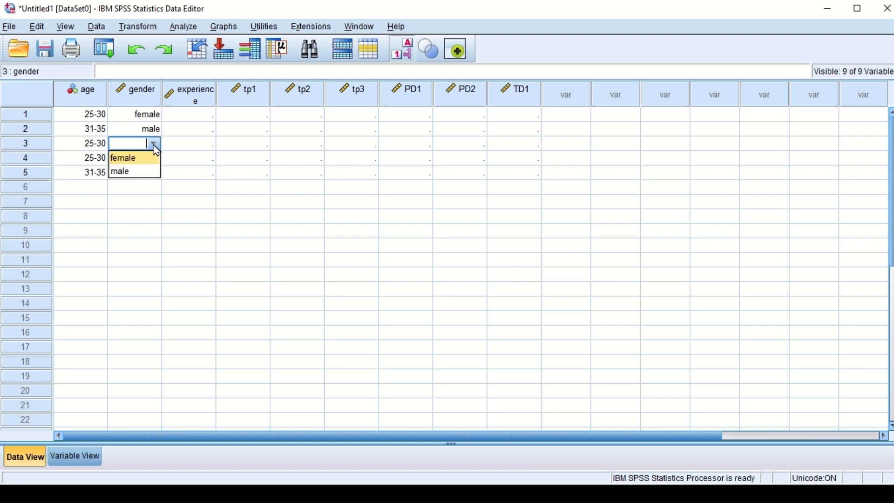
click(144, 171)
click(144, 160)
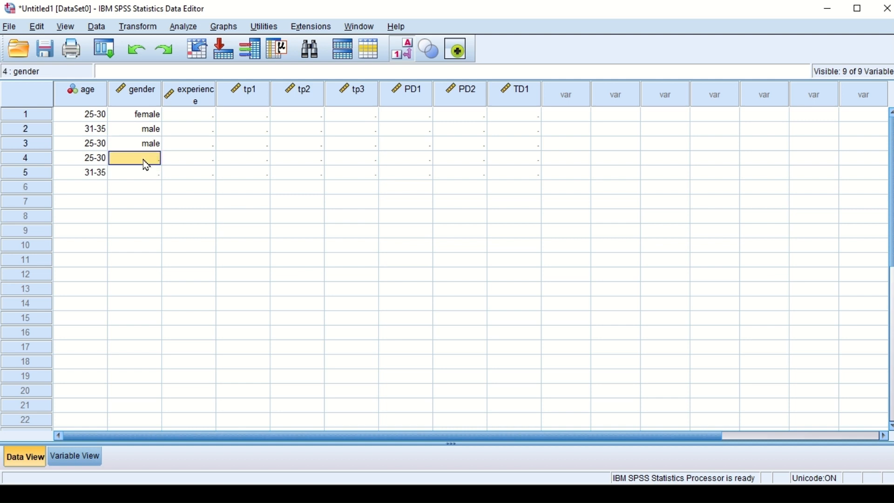
click(149, 159)
click(154, 159)
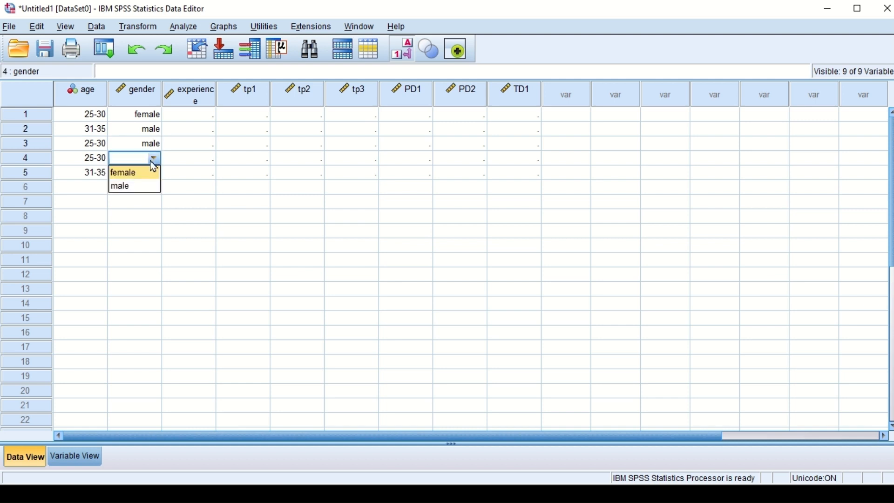
click(147, 174)
Step: Enter the gender of case 5 as female
click(143, 173)
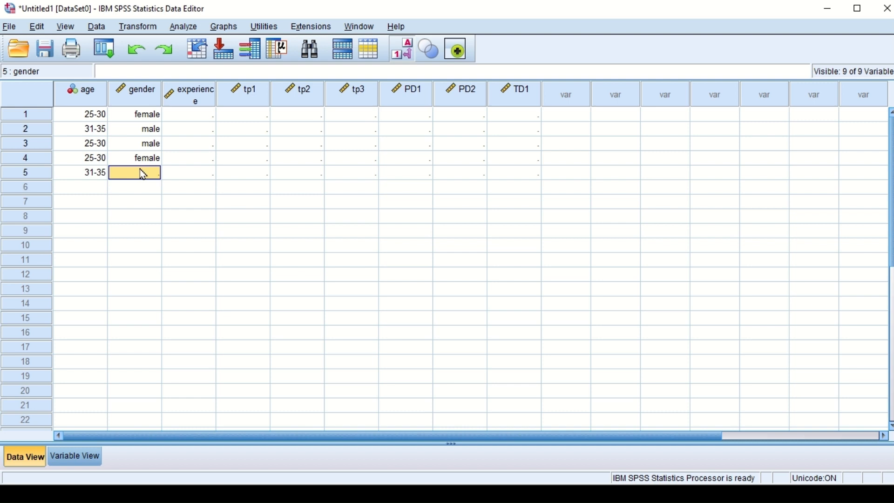
click(142, 173)
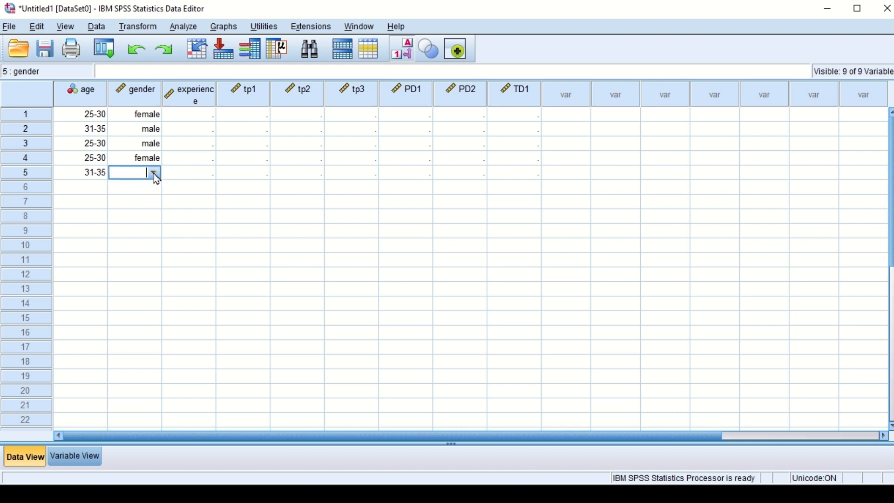
click(155, 173)
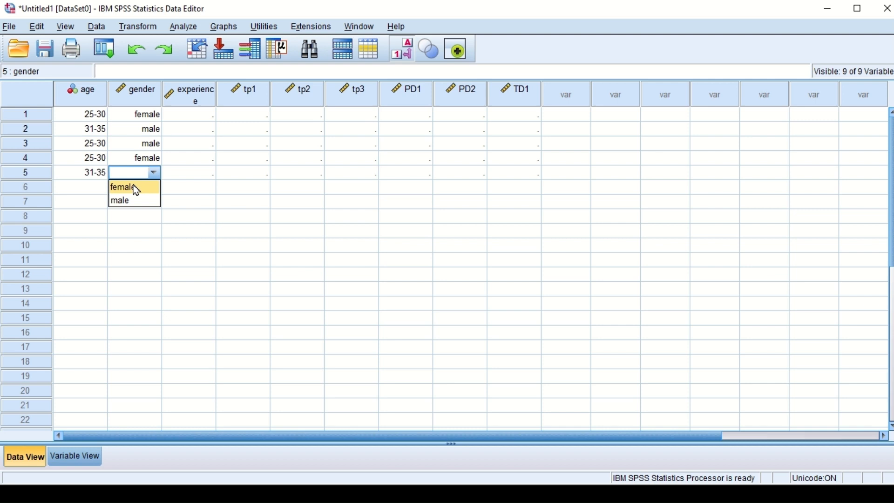
click(136, 188)
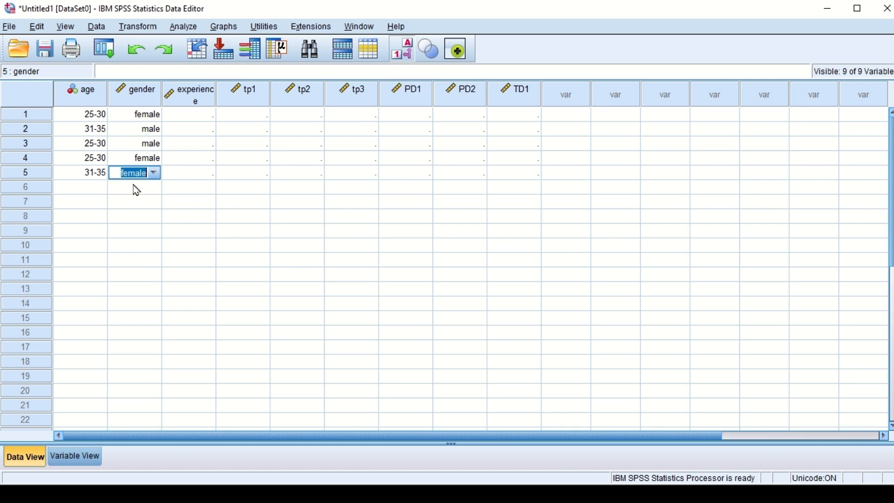
click(193, 178)
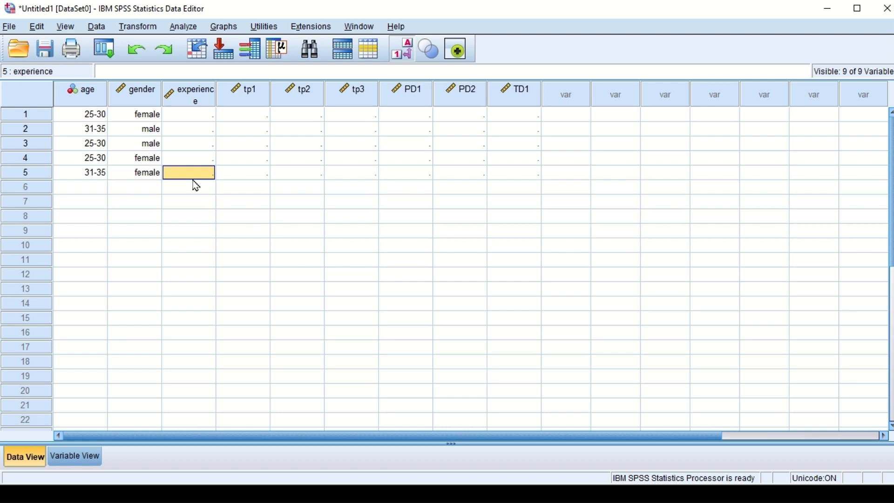
Step: Enter the experience of case 1 as 11-20 and of case 2 as 1-10
click(208, 115)
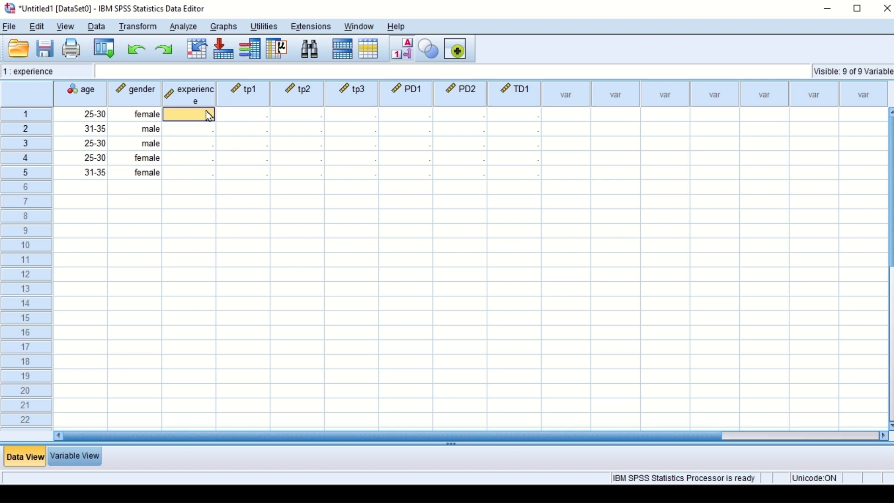
double_click(209, 115)
click(208, 115)
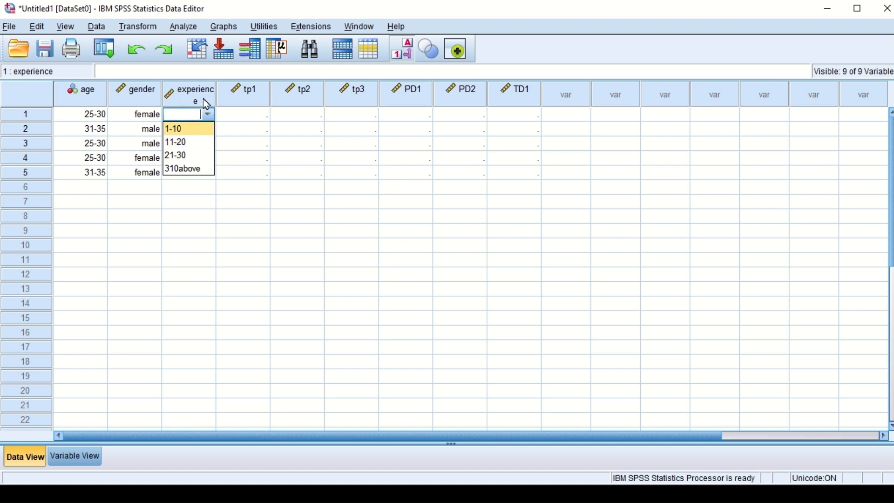
click(179, 142)
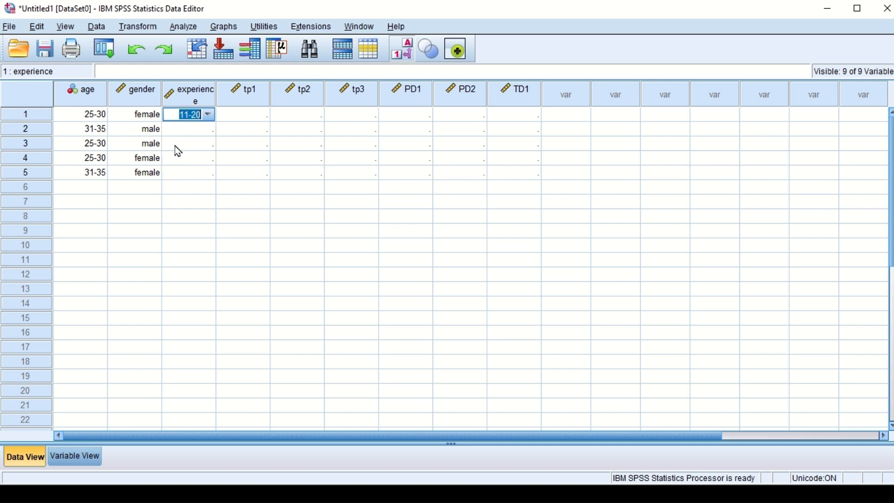
click(196, 134)
click(201, 128)
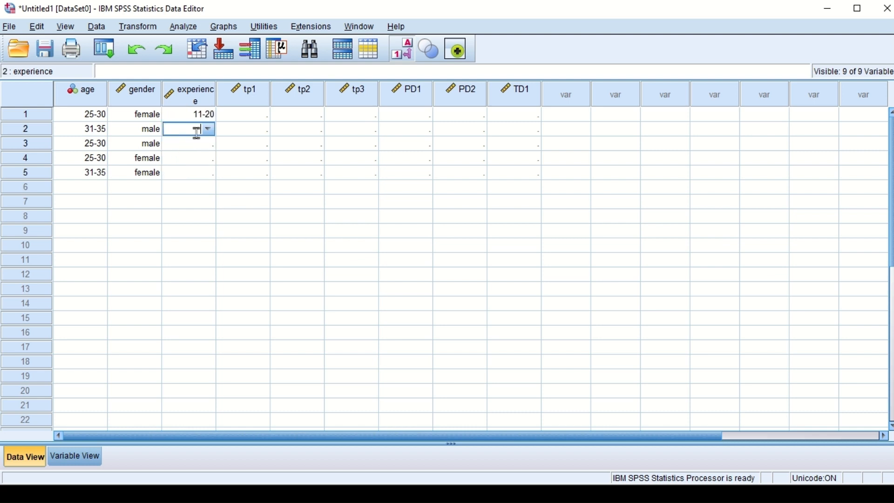
click(210, 128)
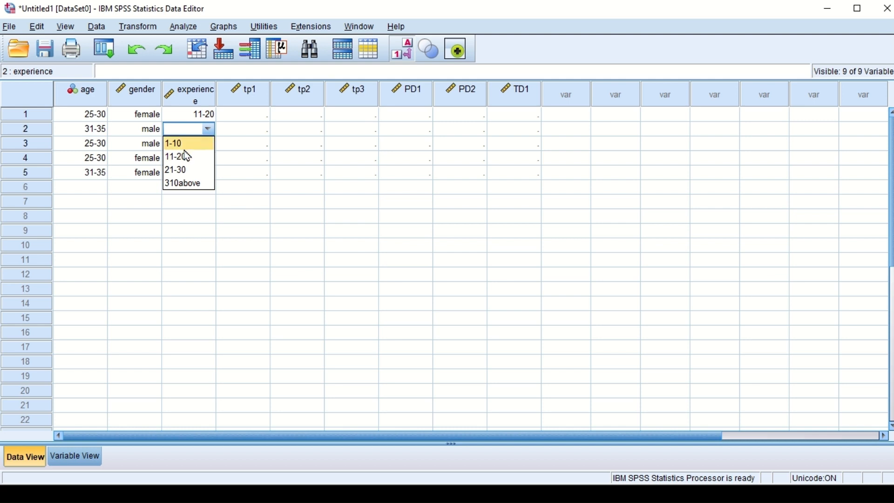
click(183, 144)
Step: Enter the experience of case 3 as 21-30 and open the experience choices for case 4
click(196, 144)
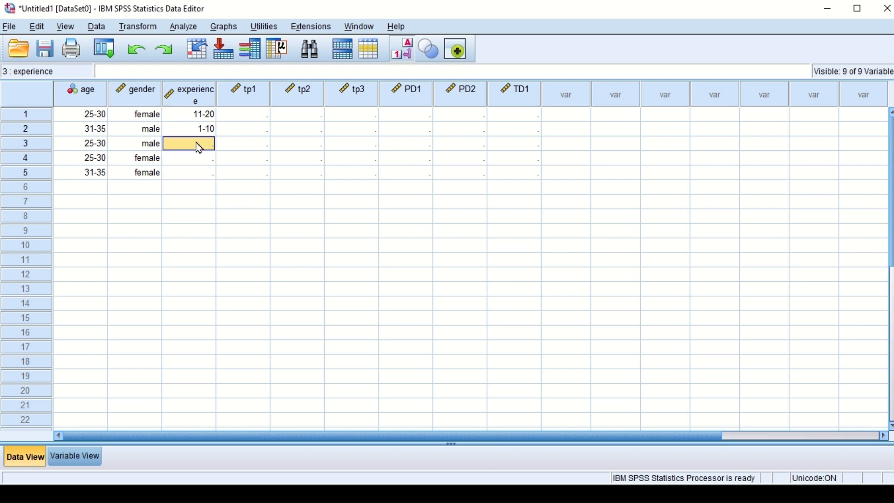
click(196, 145)
click(209, 144)
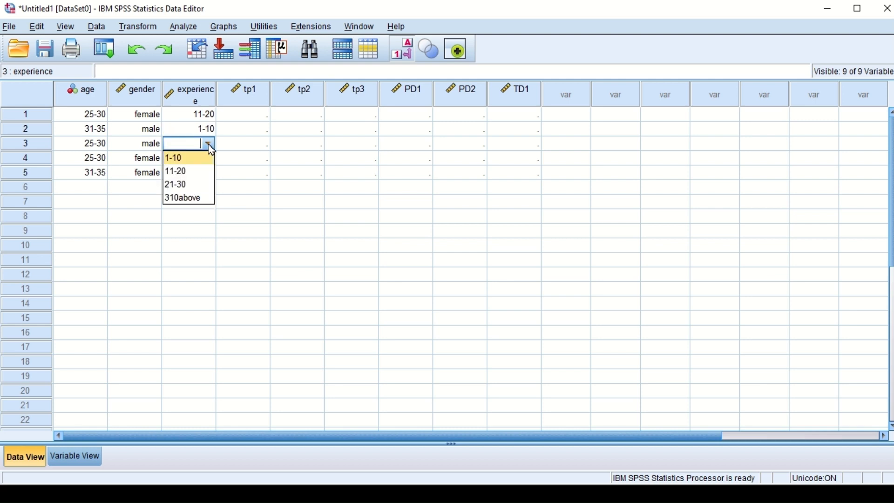
click(180, 183)
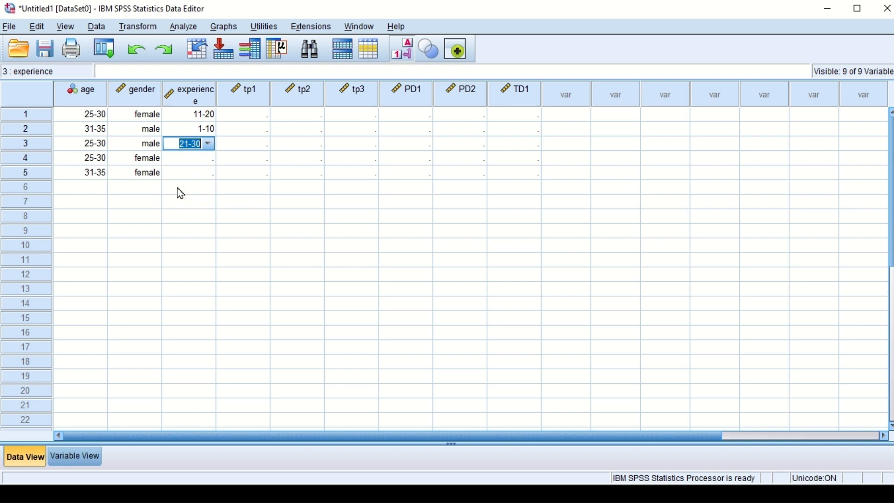
click(193, 163)
click(208, 159)
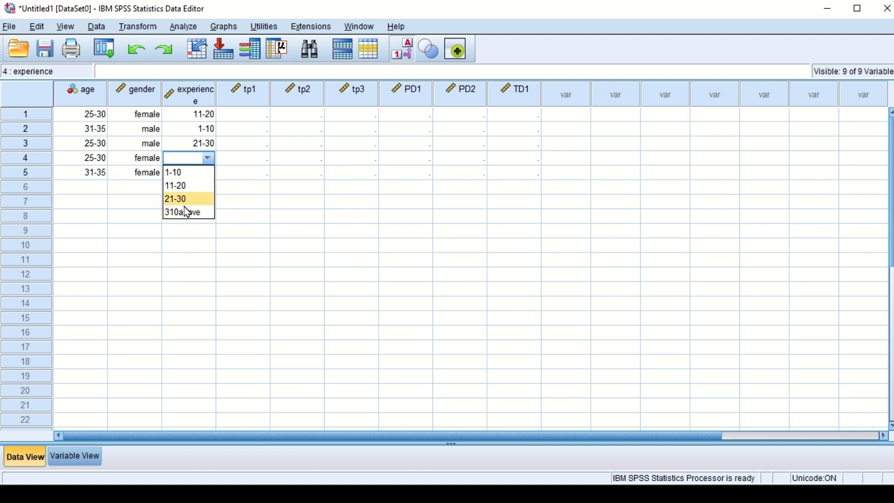
Step: Correct the experience variable's value label for code 4.00 to "31-above" in its variable definition
click(68, 466)
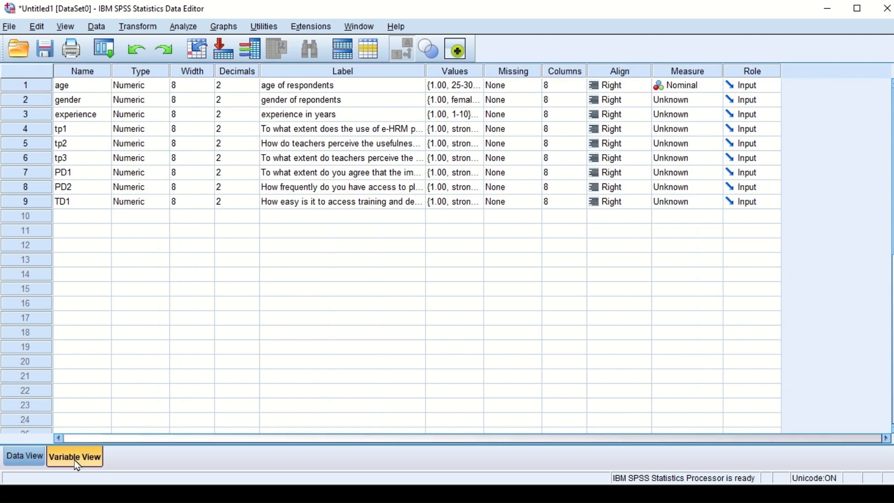
click(80, 114)
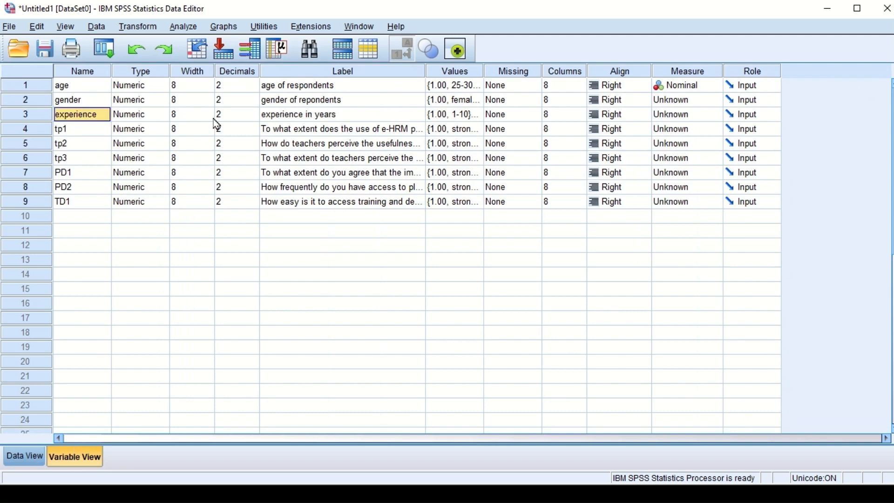
click(448, 114)
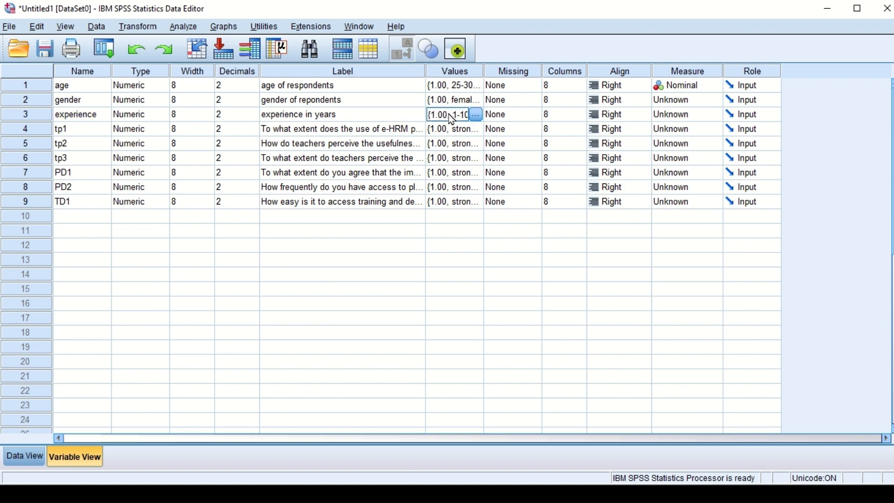
click(474, 115)
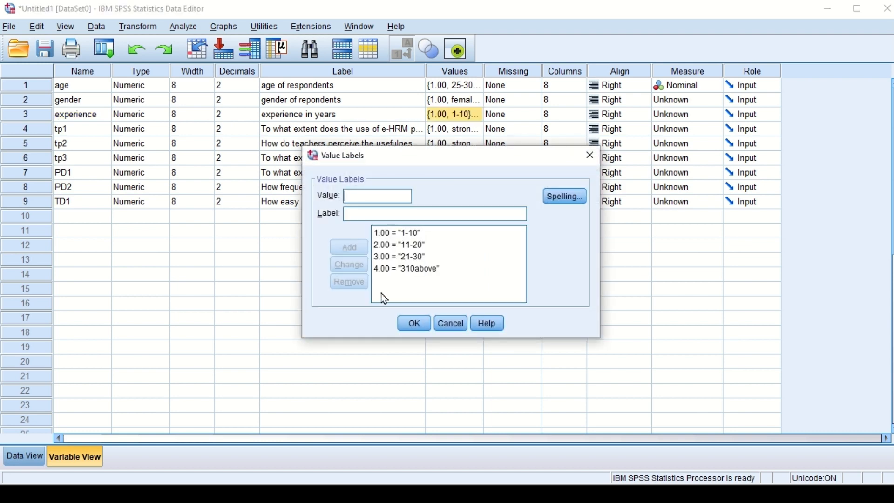
click(416, 271)
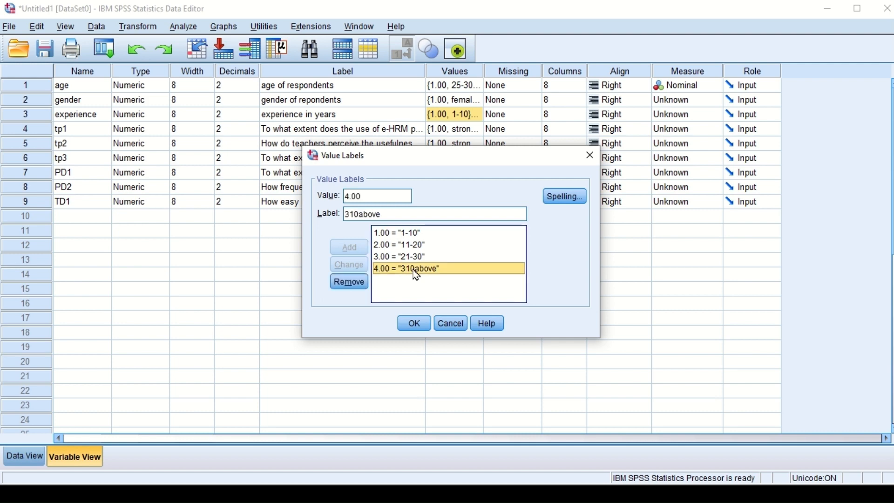
click(361, 213)
key(BackSpace)
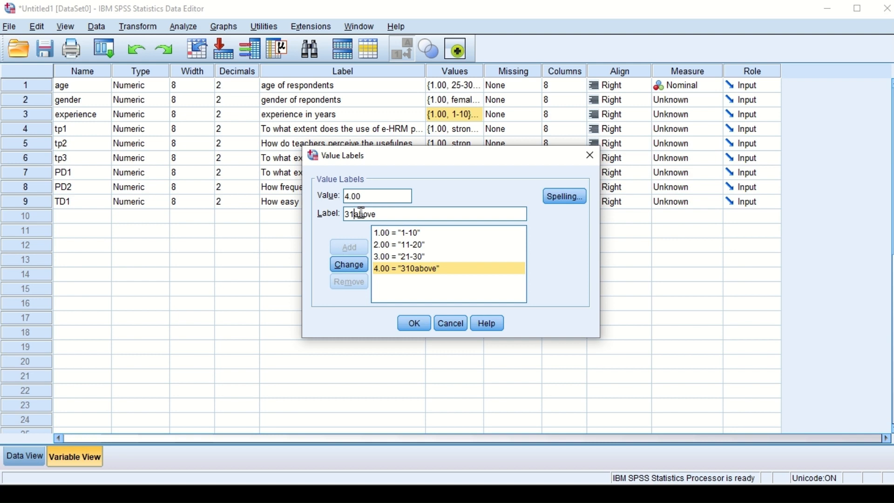
text(-)
click(353, 274)
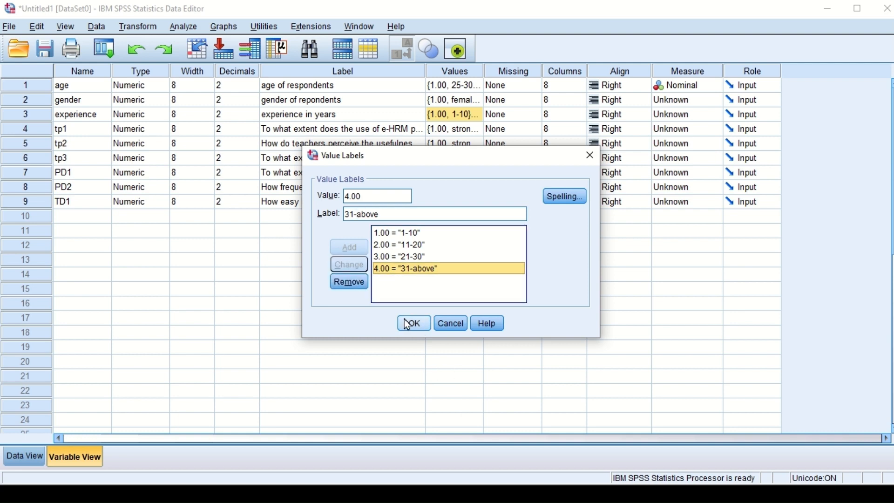
click(409, 323)
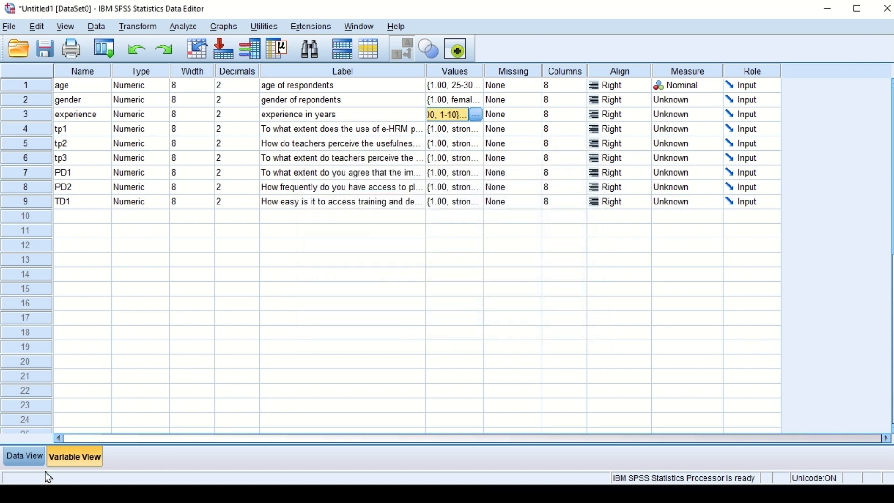
Step: Return to the data grid and enter the experience of case 4 as 11-20 and of case 5 as 31-above
click(21, 459)
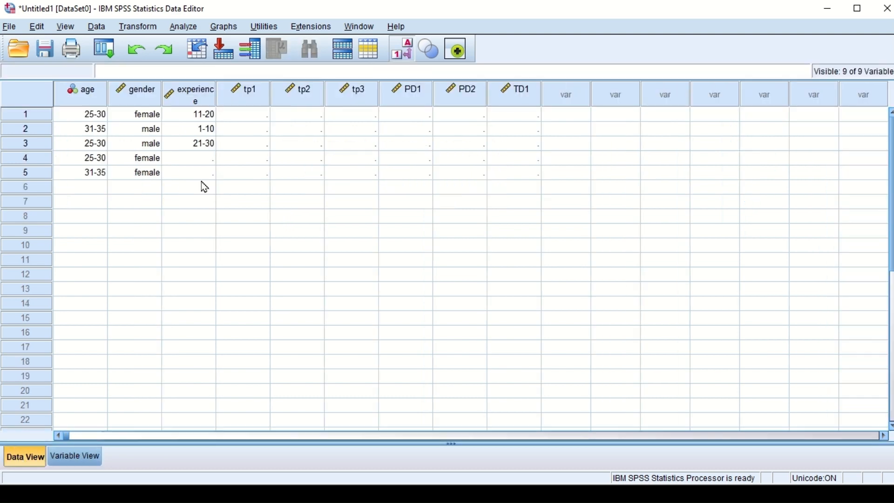
click(205, 158)
click(207, 158)
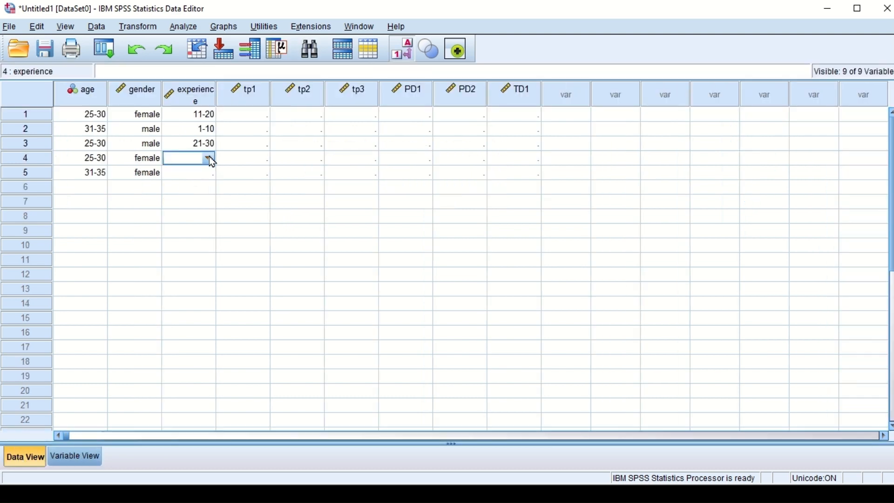
click(208, 157)
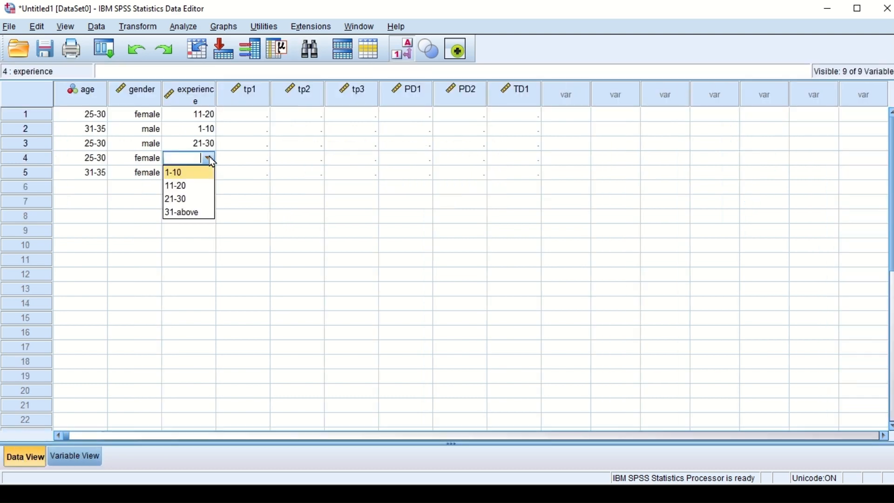
click(180, 186)
click(194, 179)
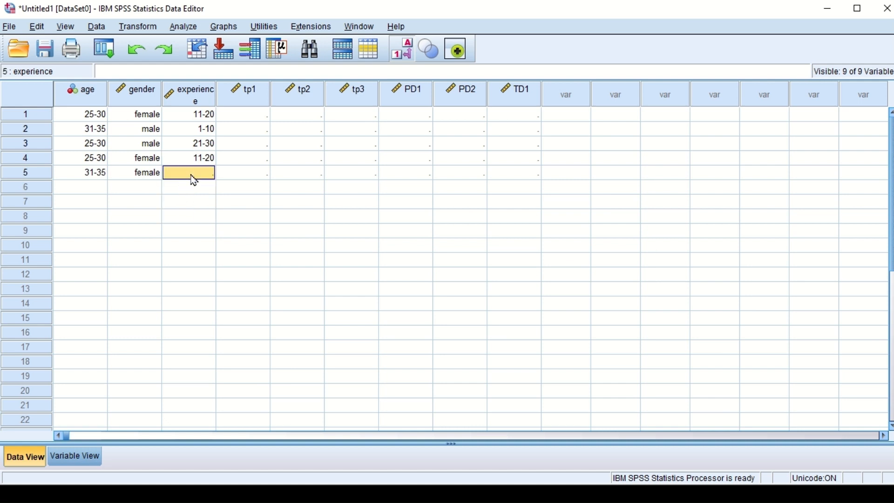
click(192, 173)
click(208, 173)
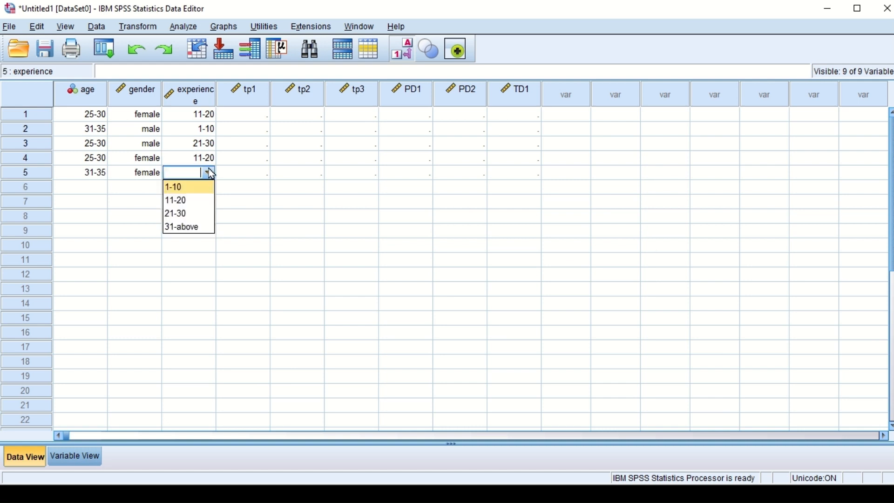
click(183, 228)
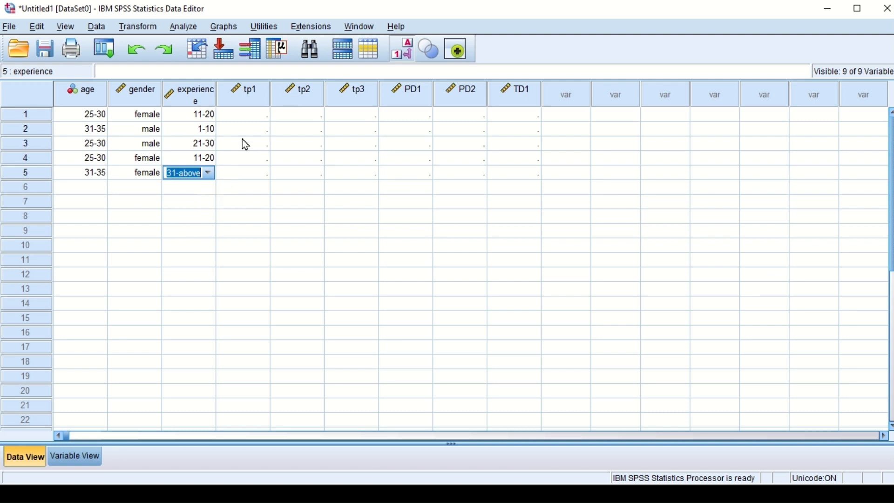
Step: Enter the tp1 response of case 1 as strongly agree and of case 2 as agree
click(242, 117)
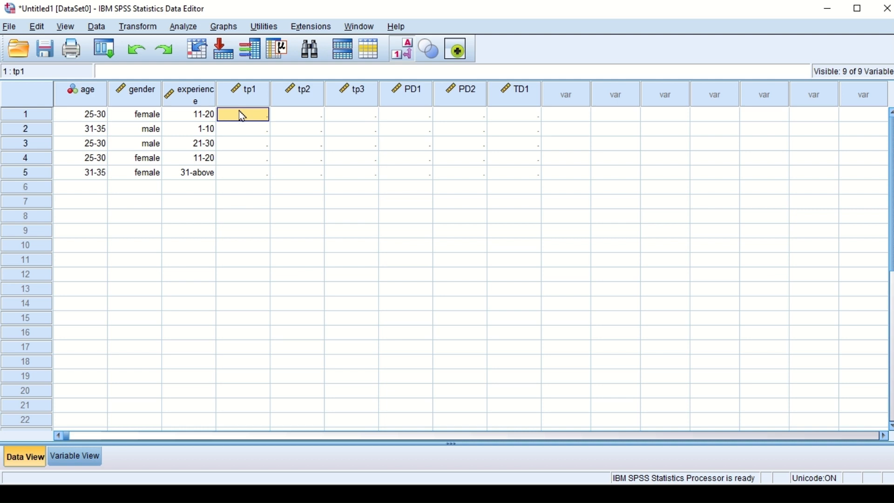
double_click(241, 117)
click(263, 115)
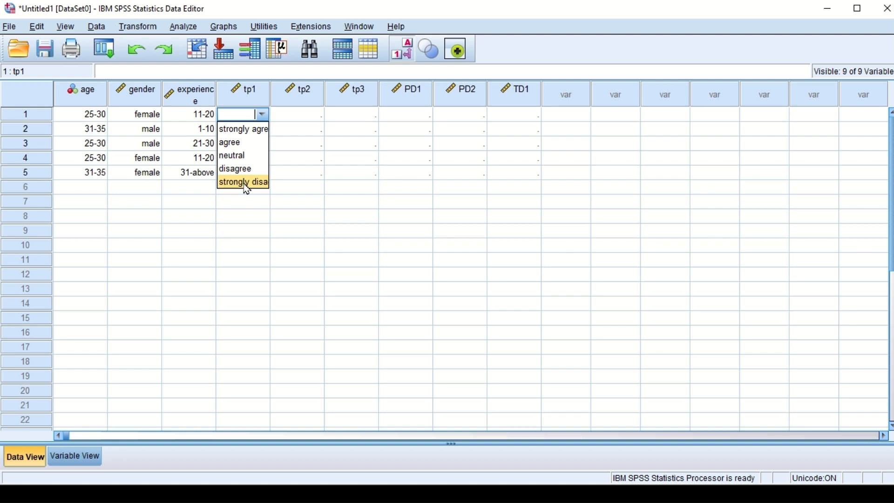
click(251, 131)
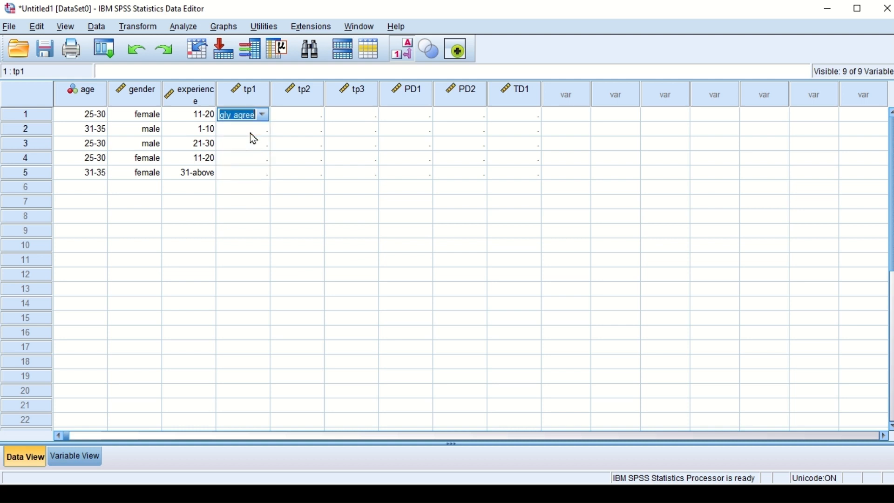
click(251, 133)
click(259, 132)
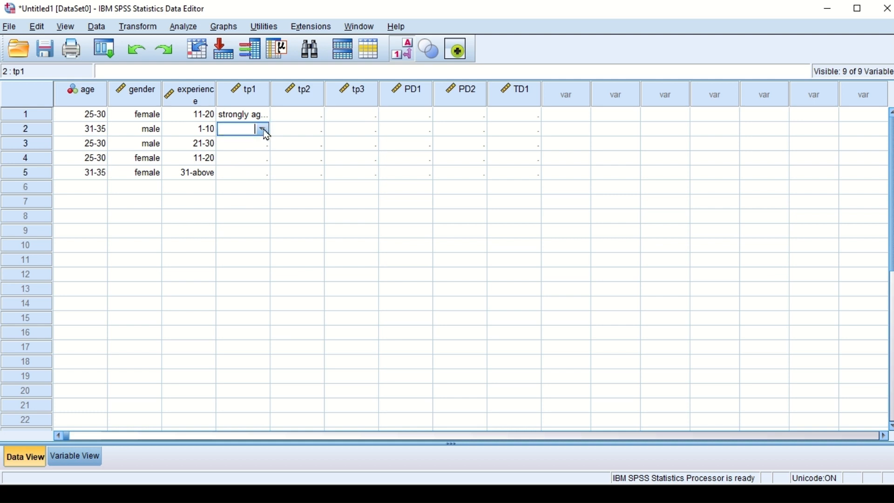
click(263, 130)
click(236, 161)
Step: Enter the tp1 response of case 3 as strongly disagree and of case 4 as neutral
click(246, 145)
click(247, 146)
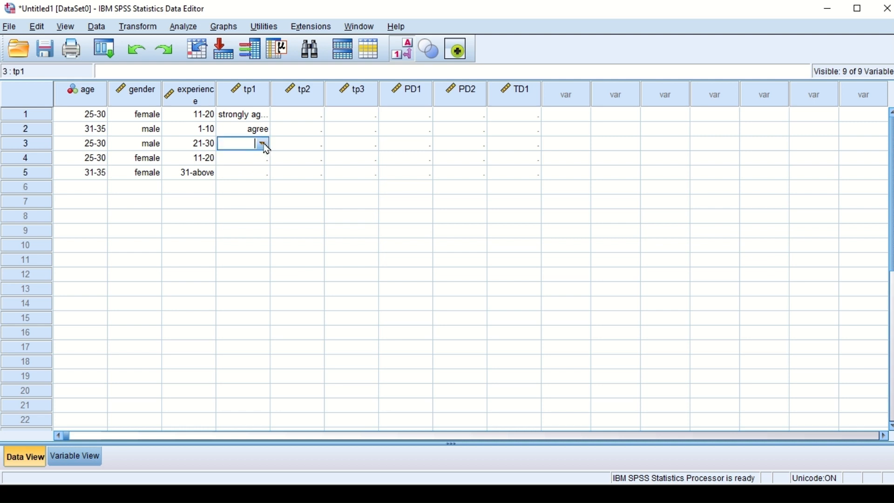
click(263, 145)
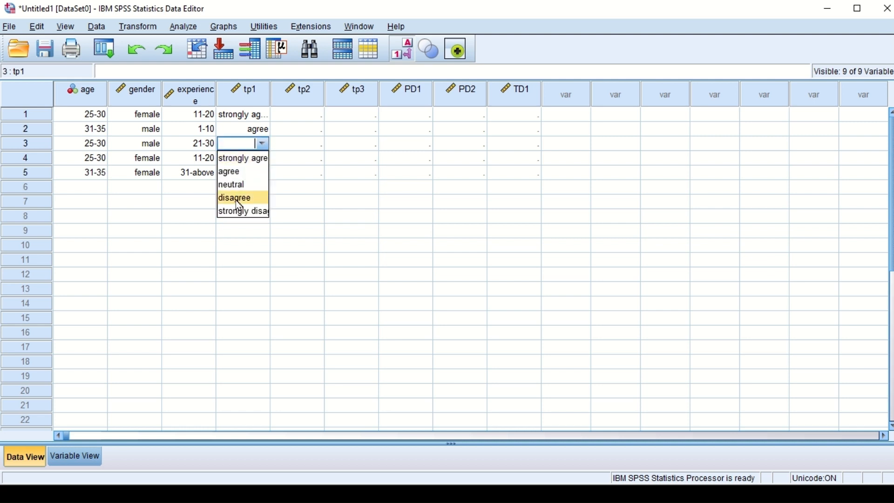
click(236, 214)
click(254, 163)
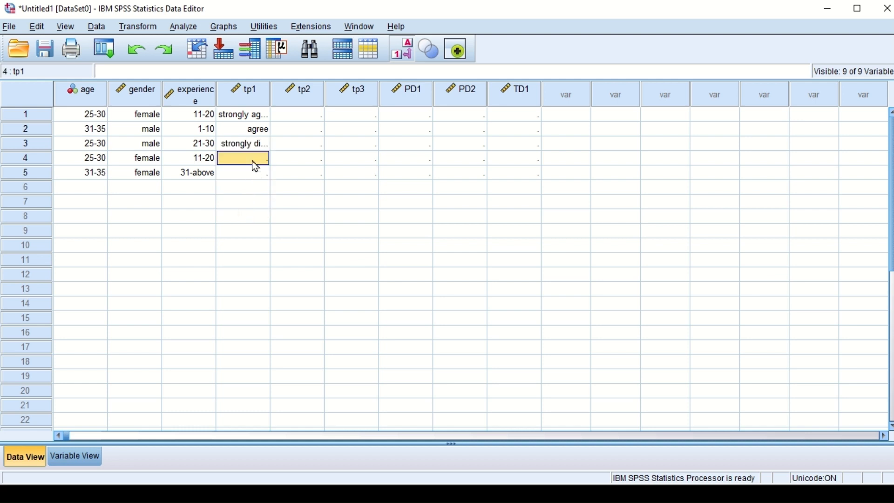
click(263, 158)
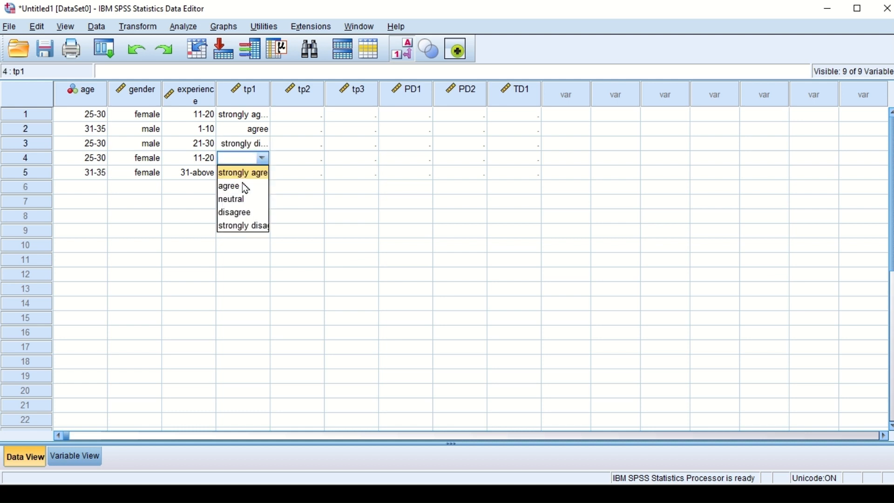
click(234, 200)
Step: Enter the tp1 response of case 5 as disagree and move on to the tp2 cell of case 1
click(243, 176)
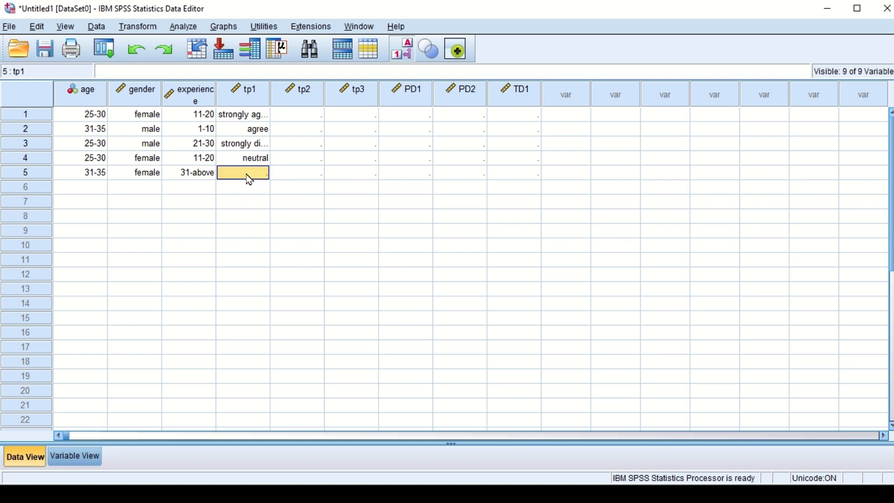
click(245, 173)
click(264, 173)
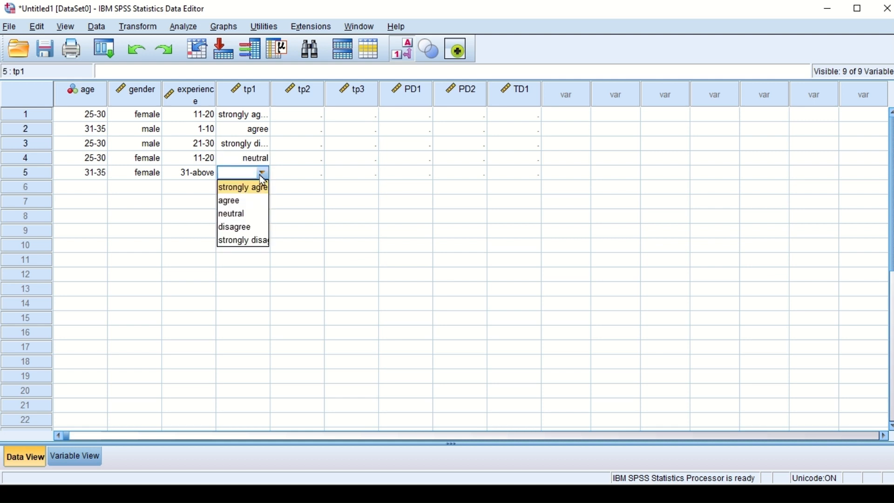
click(239, 225)
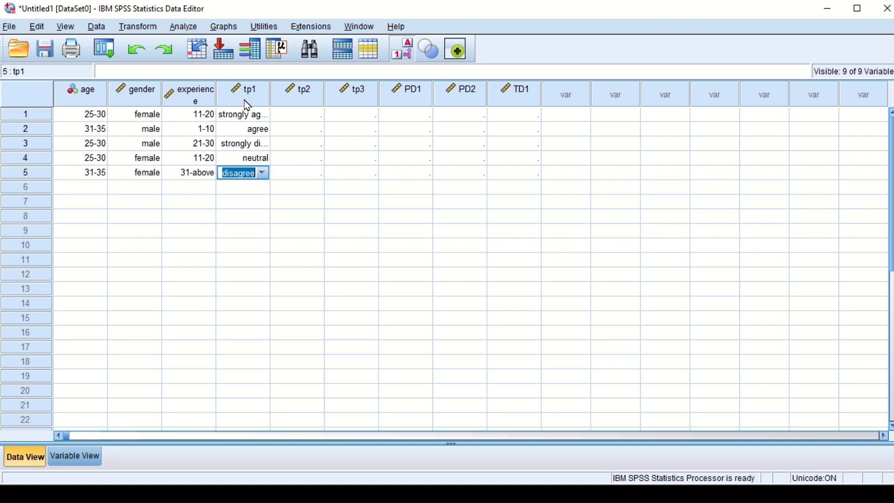
mouse_move(248, 105)
click(310, 116)
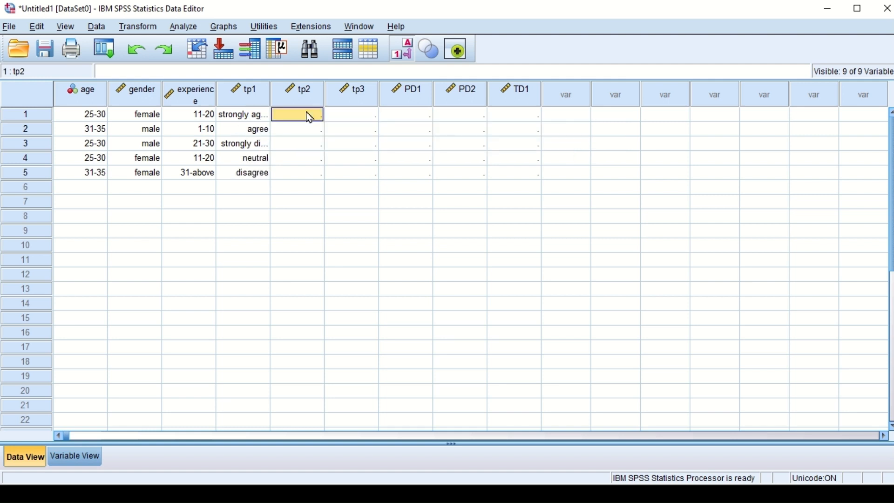
Step: Enter the tp2 response of case 1 as agree and its tp3 response as neutral
click(308, 113)
click(317, 116)
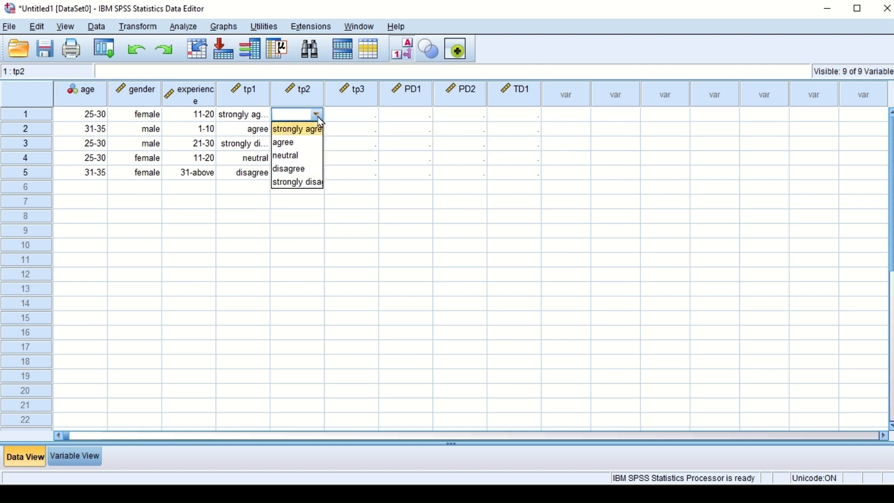
click(294, 146)
click(366, 116)
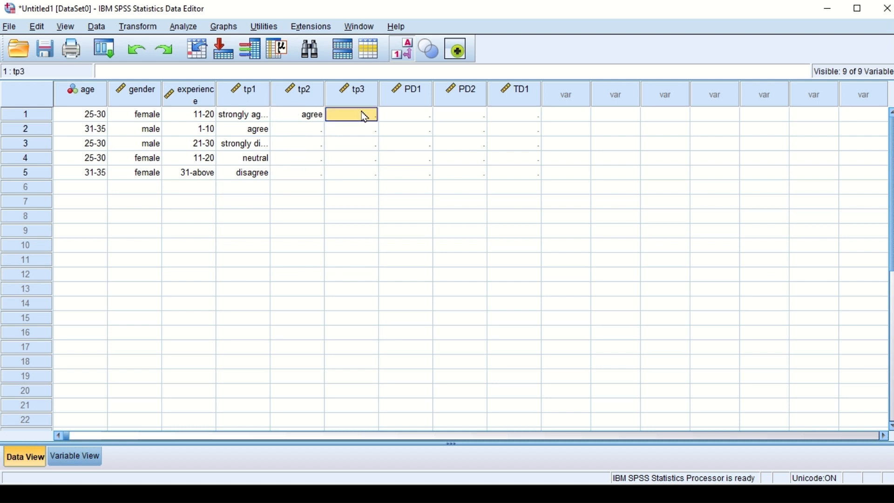
click(363, 115)
click(371, 116)
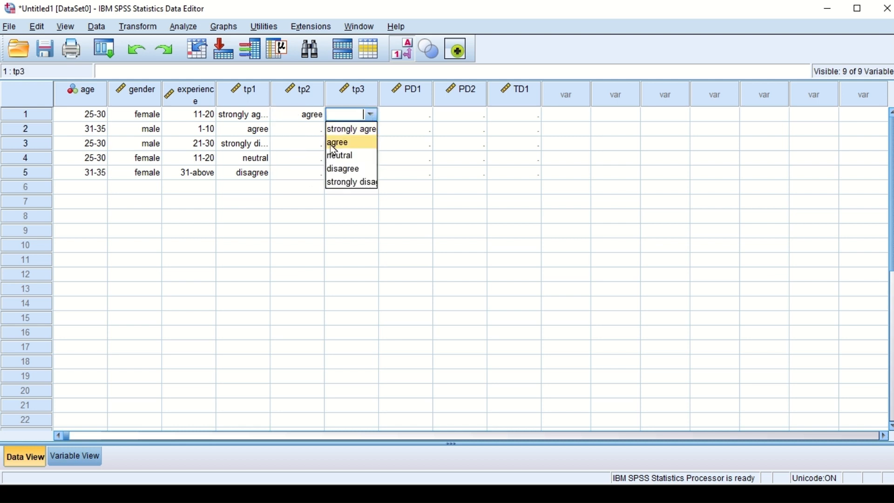
click(336, 155)
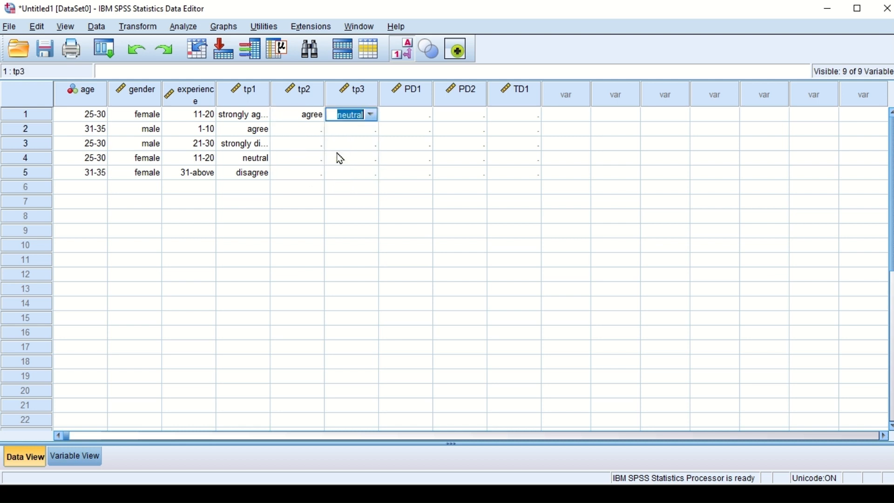
Step: Enter the tp2 response of case 2 as neutral and its tp3 response as strongly agree
click(302, 128)
click(300, 129)
click(319, 129)
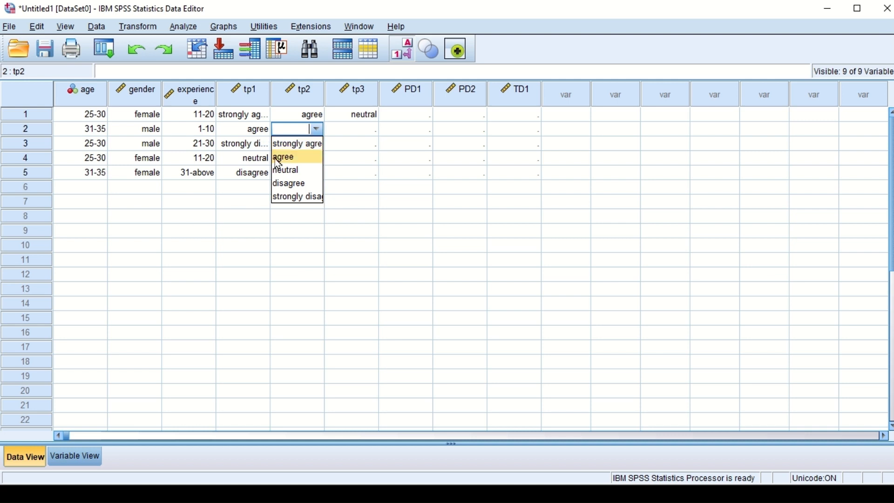
click(282, 170)
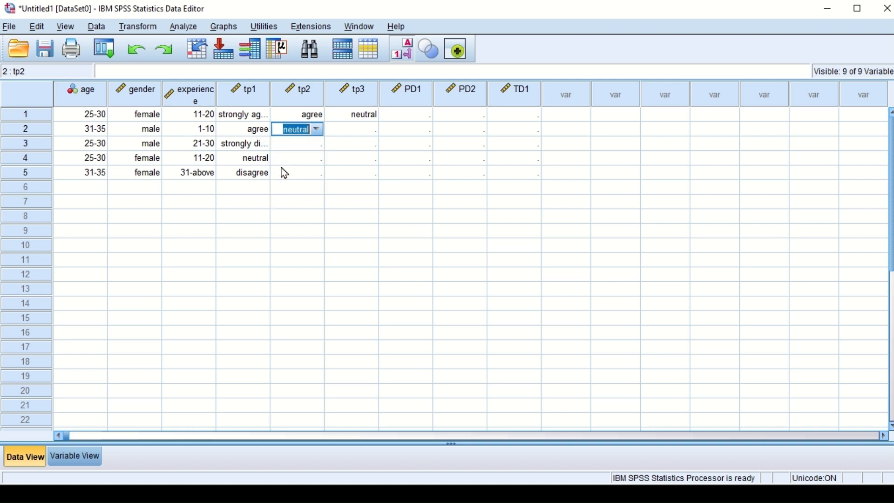
click(300, 142)
click(345, 135)
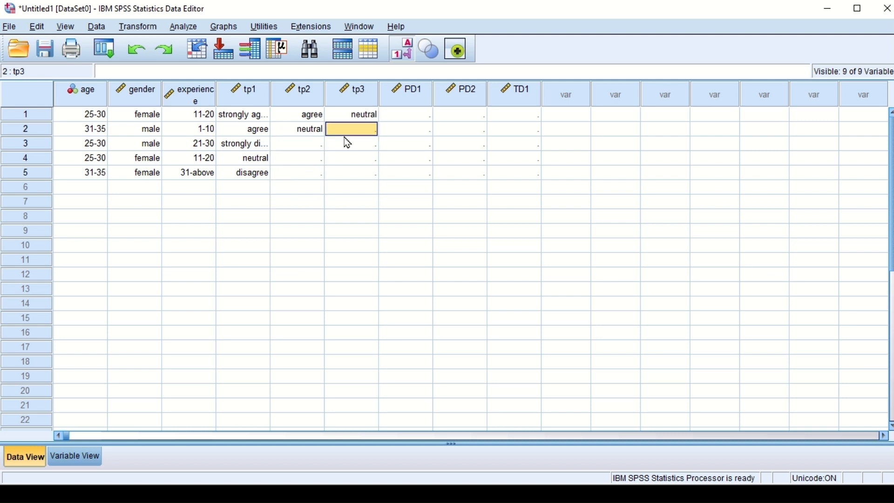
click(361, 135)
click(372, 132)
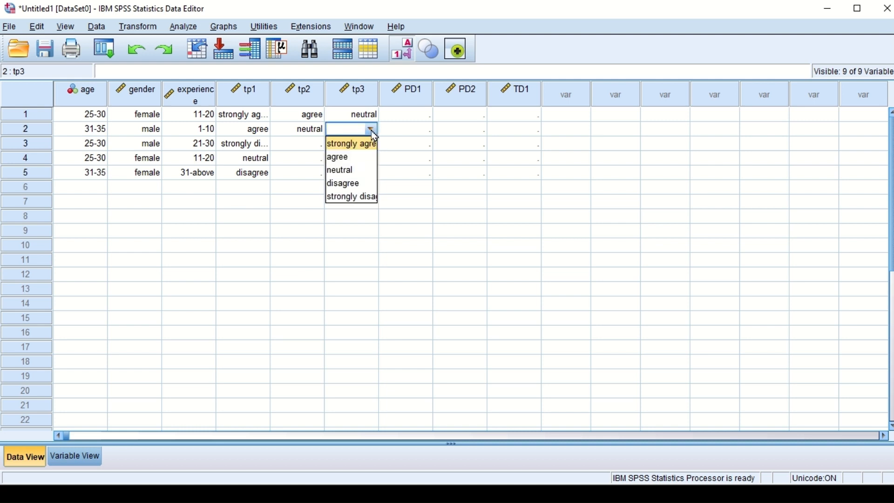
click(356, 148)
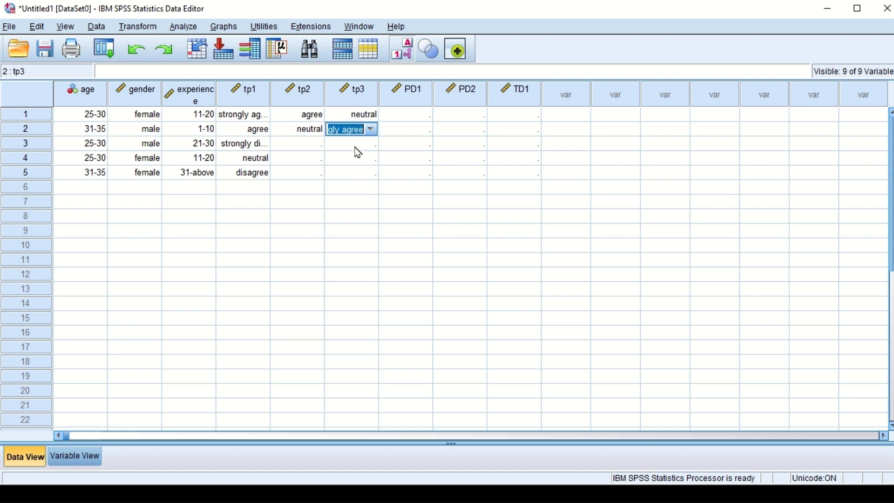
Step: Enter the PD1 response of case 1 as agree and its PD2 response as disagree
click(421, 116)
click(425, 114)
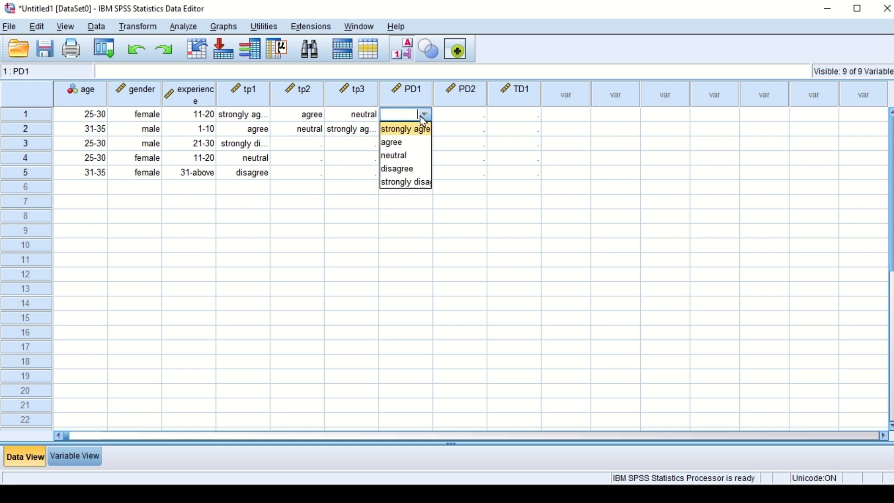
click(406, 144)
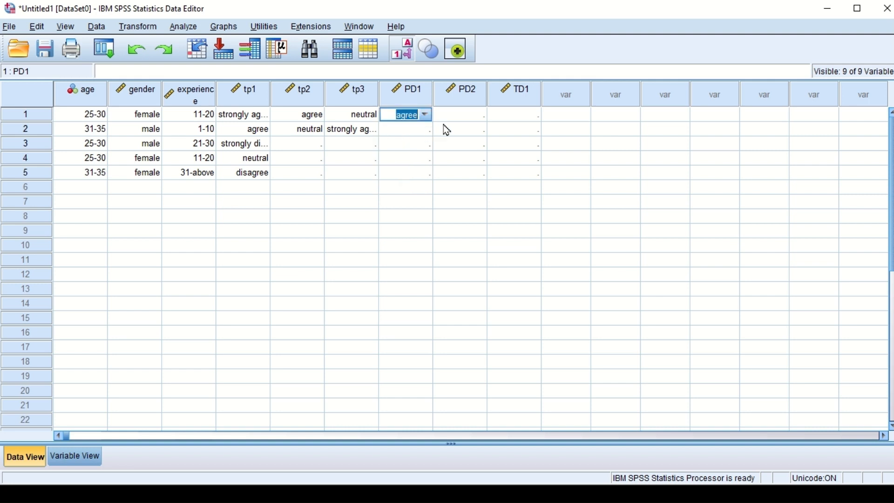
click(465, 114)
click(479, 114)
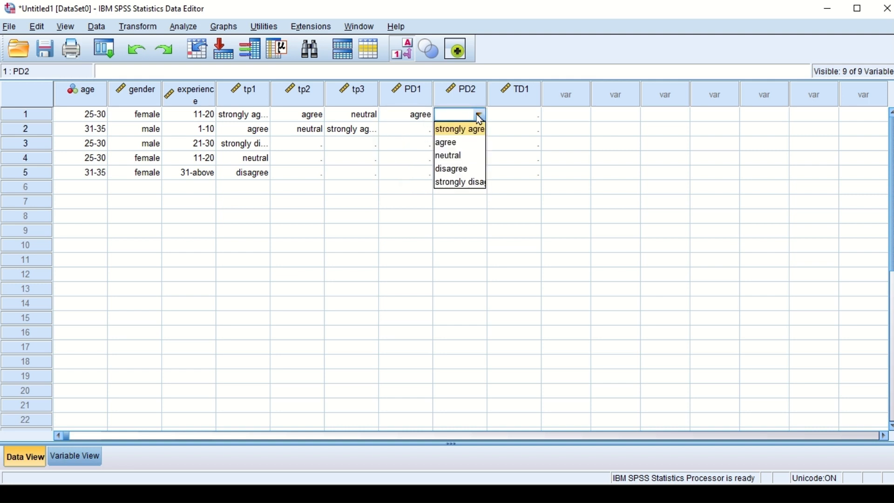
click(455, 170)
Step: Enter the TD1 response of case 1 as agree
click(518, 116)
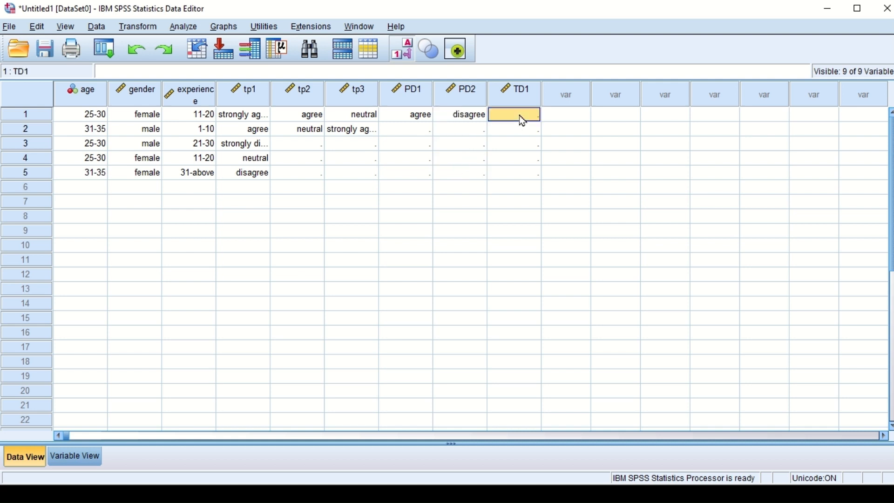
click(518, 115)
click(533, 115)
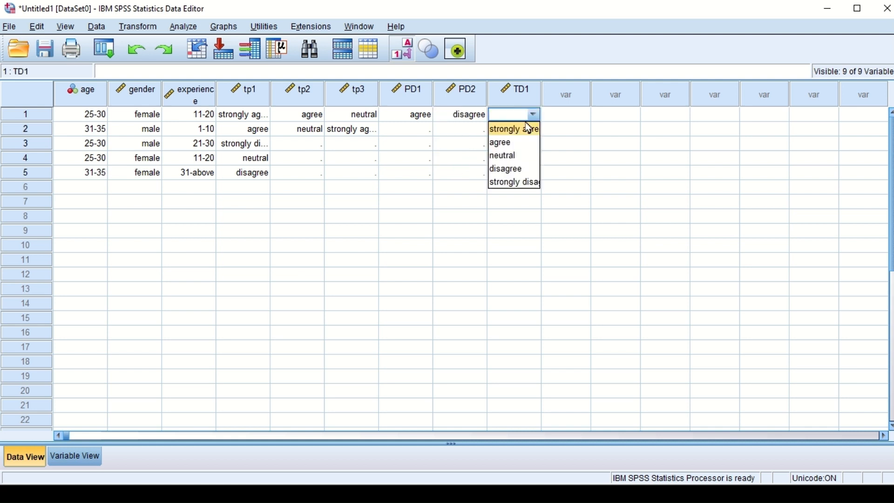
click(517, 142)
Step: Enter the PD1 response of case 2 as neutral and its PD2 response as agree
click(409, 130)
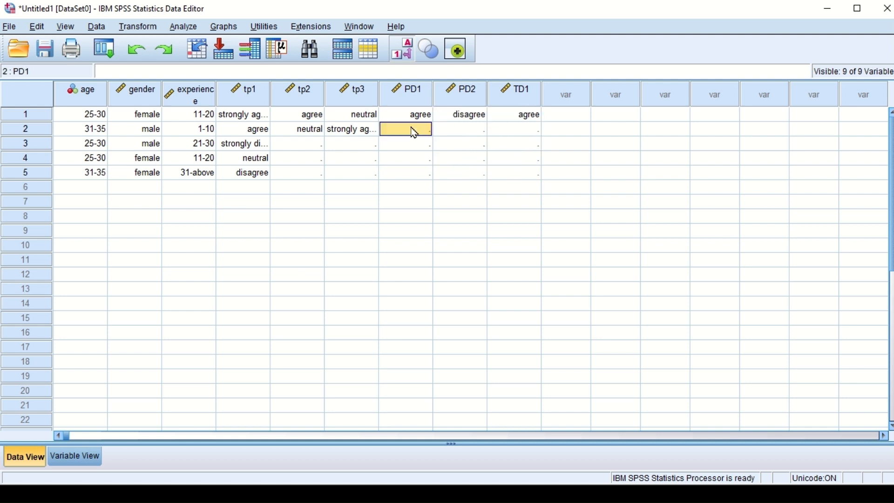
click(425, 134)
click(426, 129)
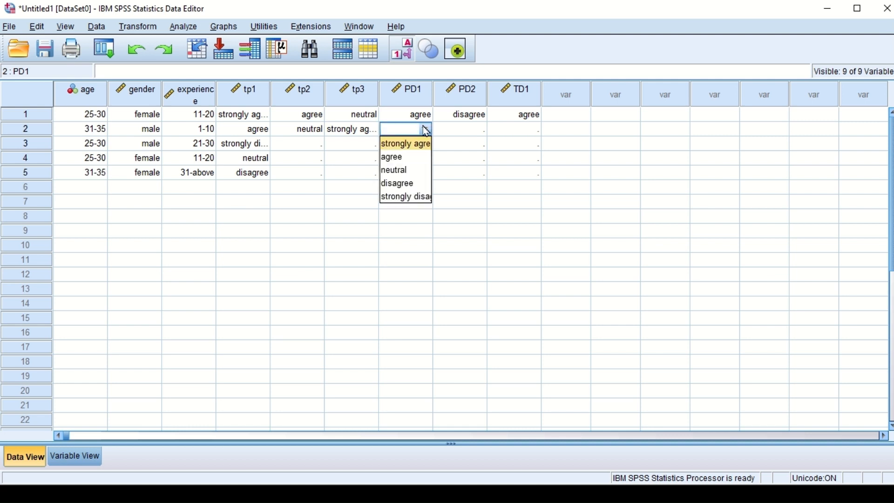
click(397, 170)
click(476, 131)
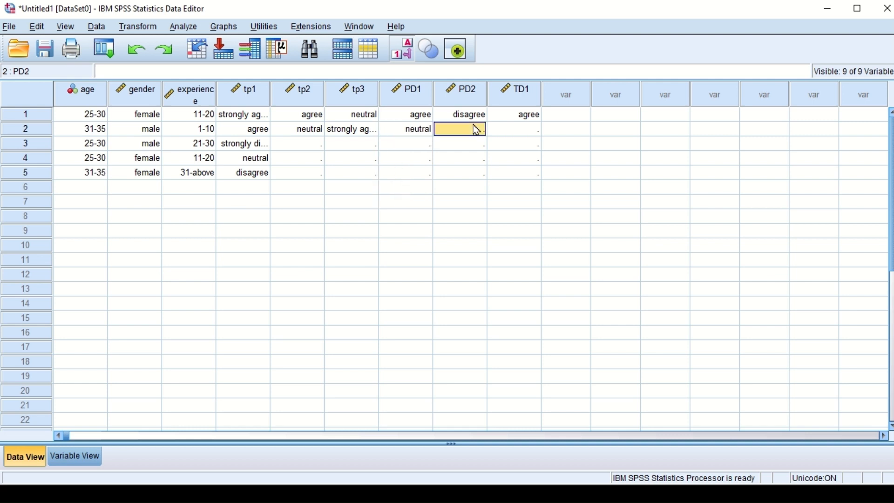
click(476, 130)
click(479, 129)
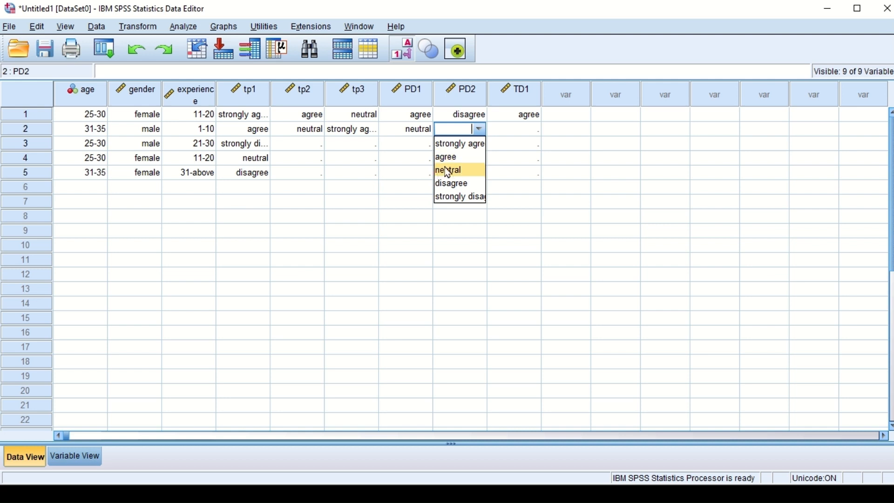
click(450, 158)
Step: Enter the TD1 response of case 2 as disagree
click(512, 134)
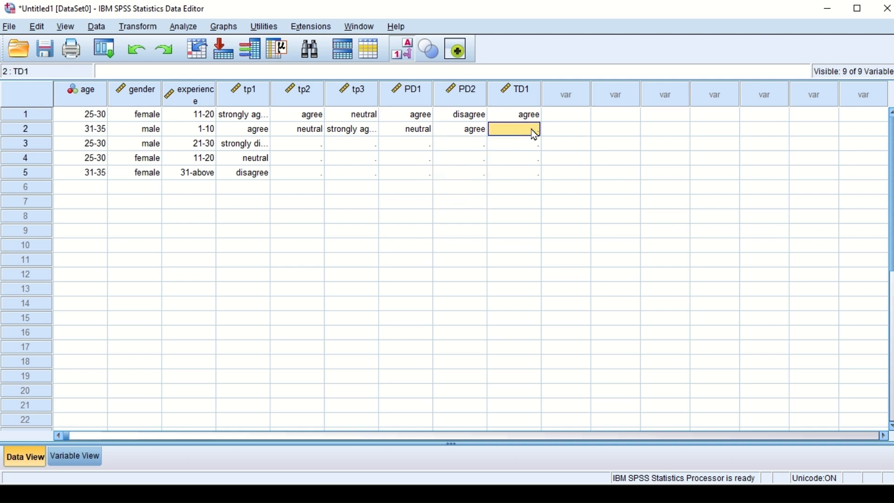
click(534, 134)
click(534, 129)
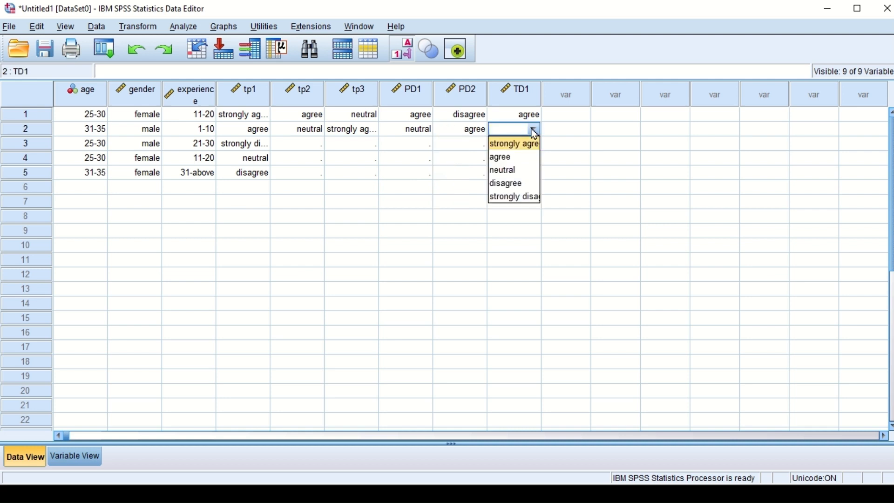
click(507, 184)
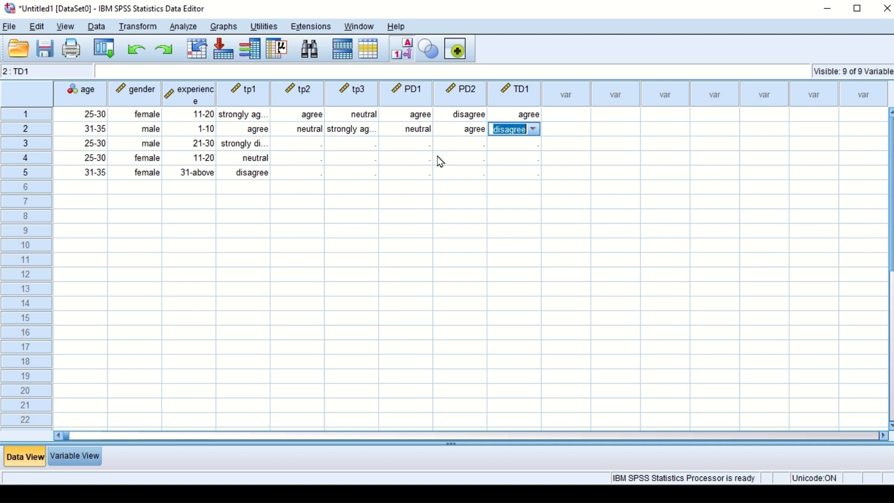